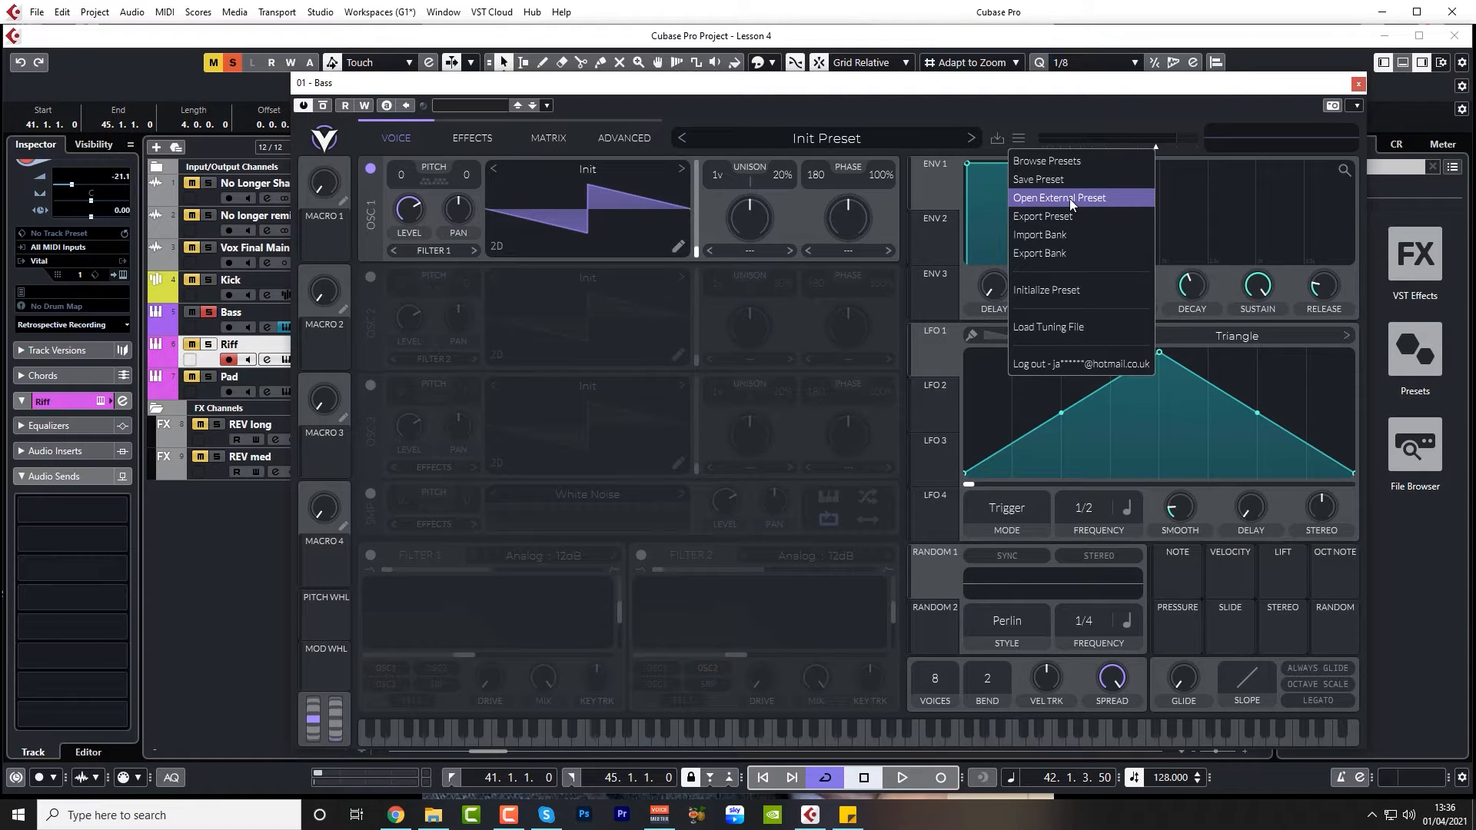
Find the BTP presets in the preset browser and load BTP Deep 8 Pluck Bass into the Bass track's Vital synth.
{"action": "left_click", "coordinate": [1087, 159]}
{"action": "type", "text": "b"}
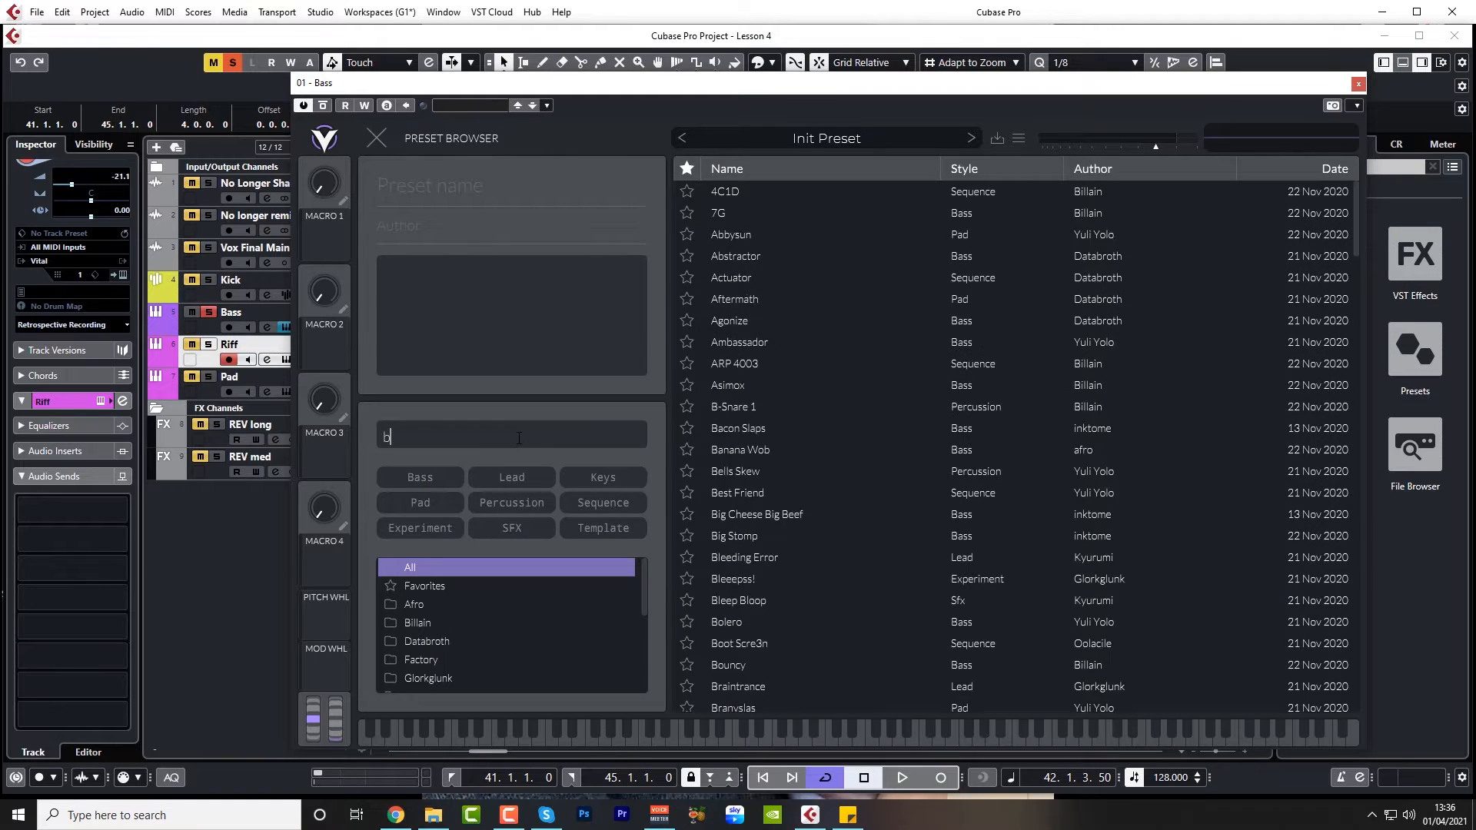
{"action": "type", "text": "tp"}
{"action": "left_click", "coordinate": [756, 192]}
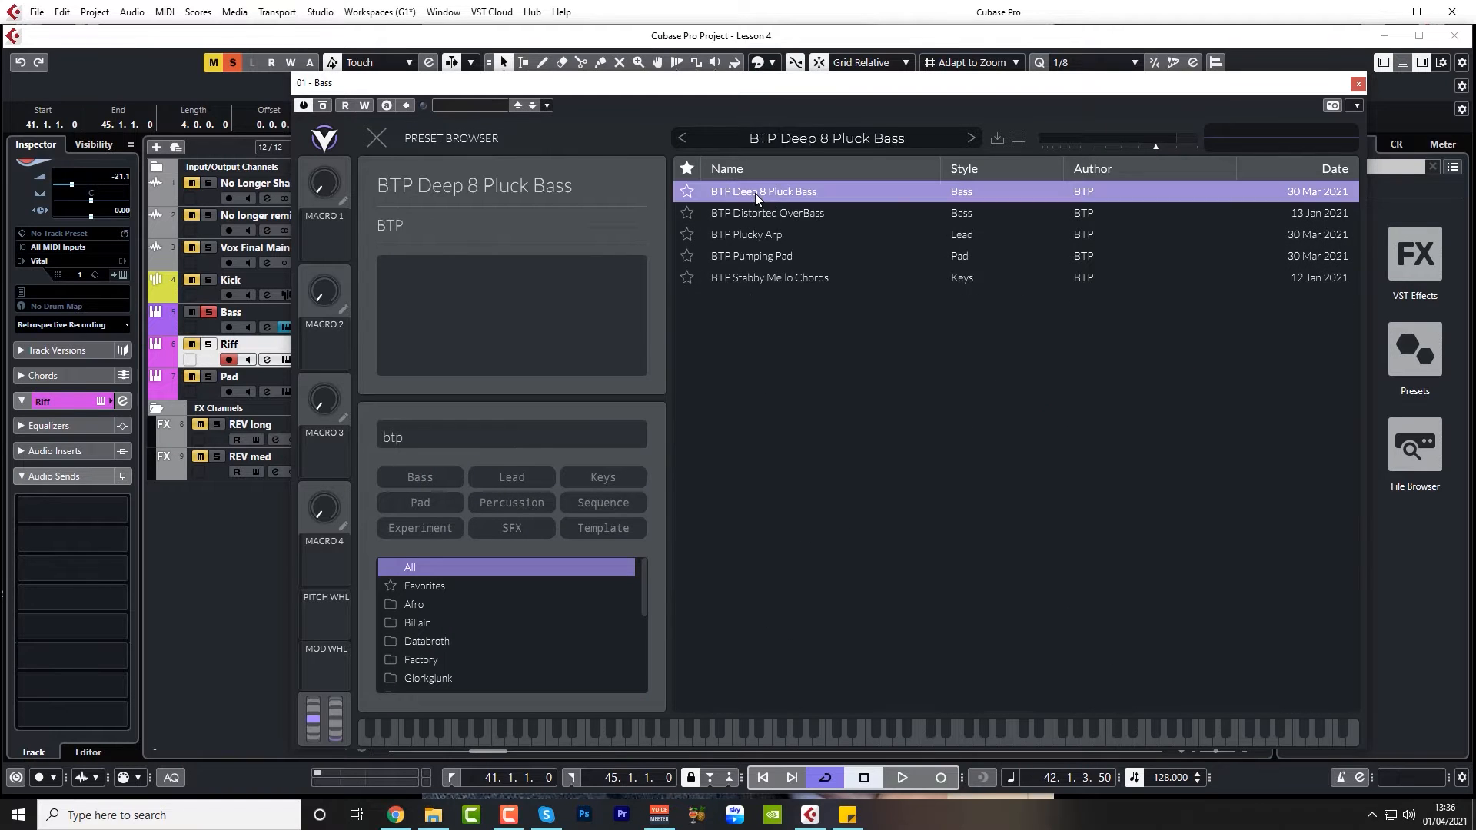
{"action": "left_click", "coordinate": [378, 138]}
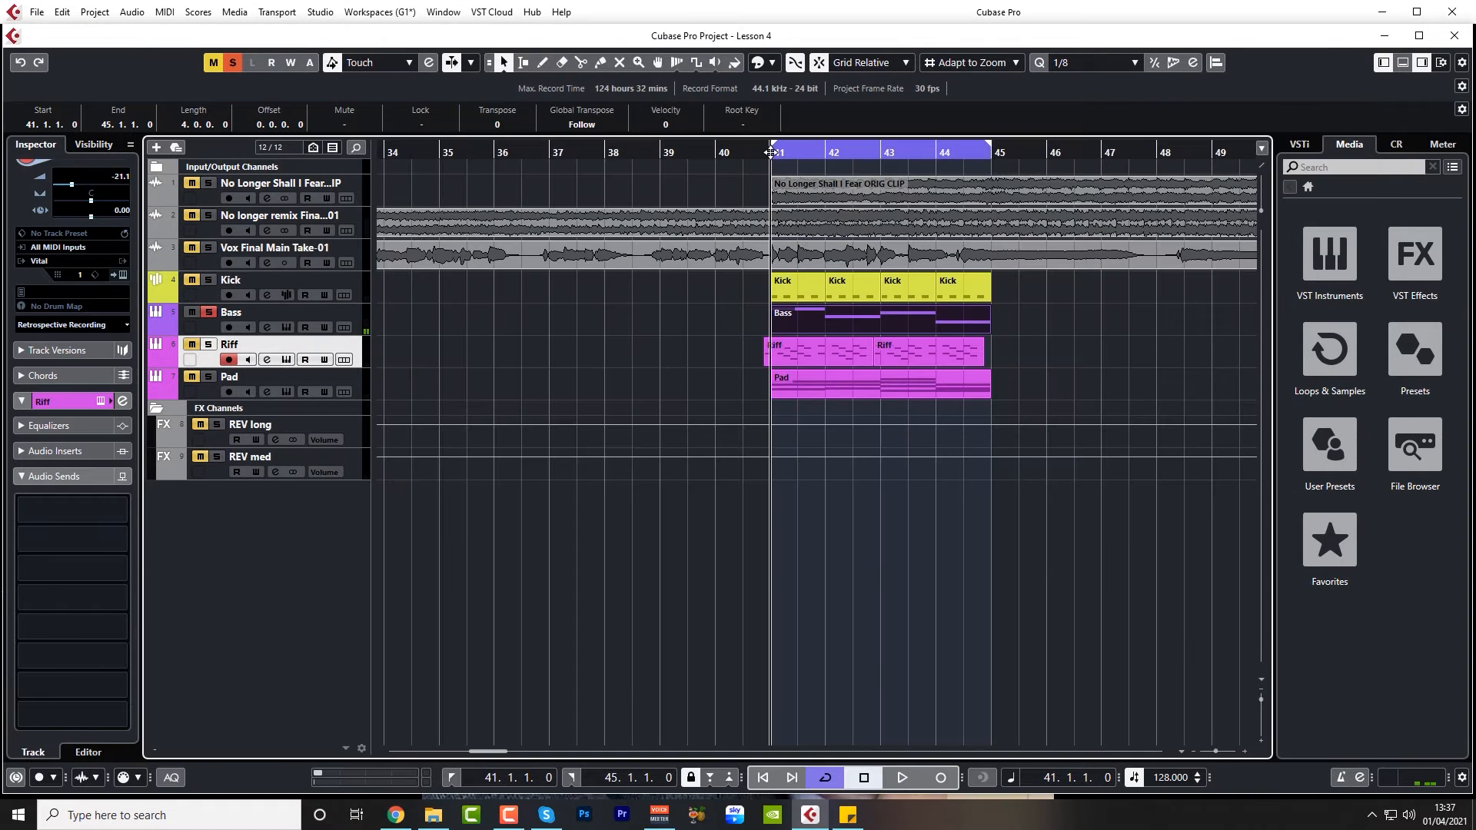
Play the loop with the Kick and Pad soloed alongside the Bass, and raise the Bass track's volume to -11.8.
{"action": "key", "text": "space"}
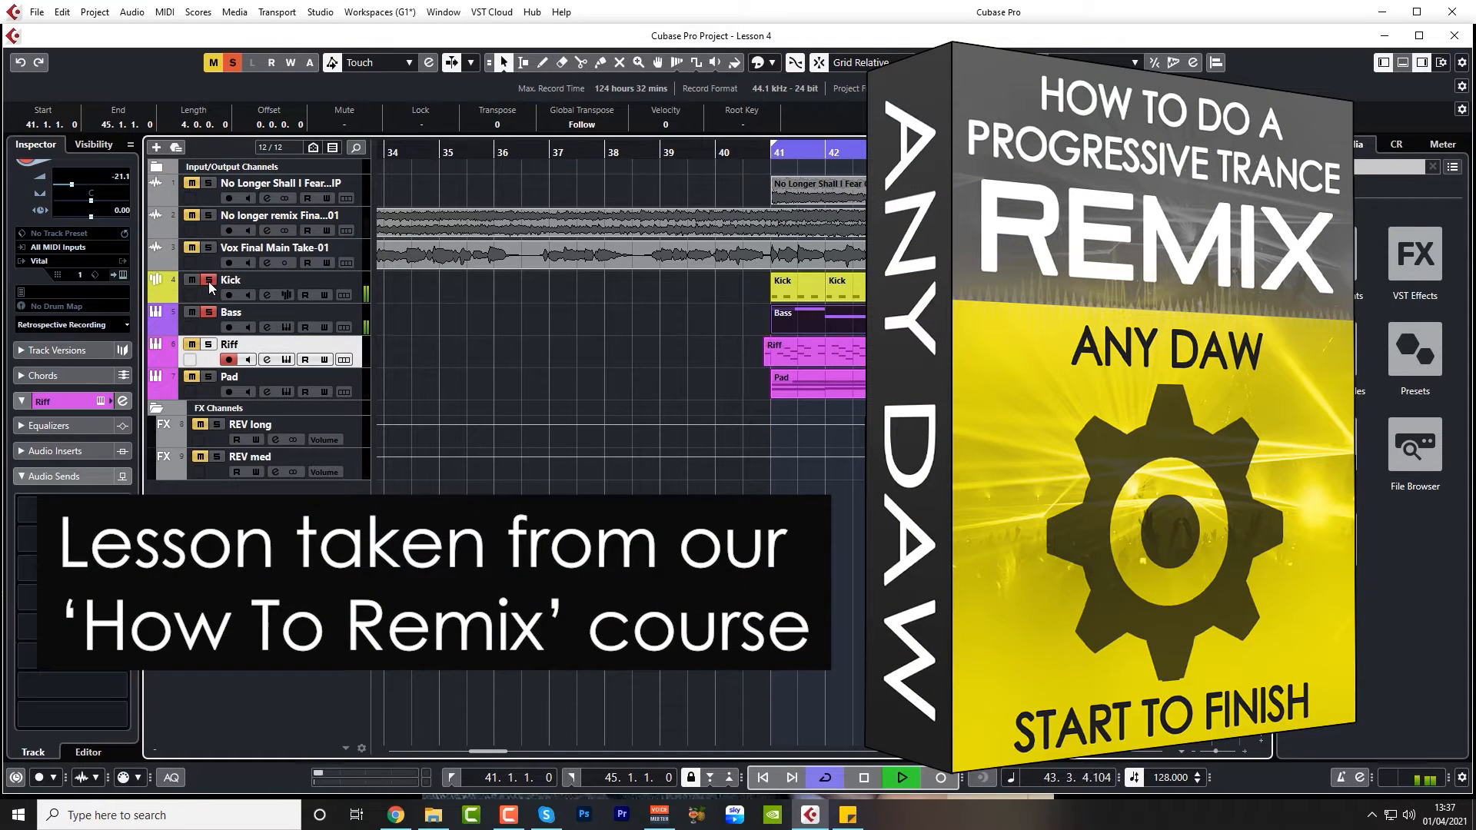
{"action": "left_click", "coordinate": [209, 376]}
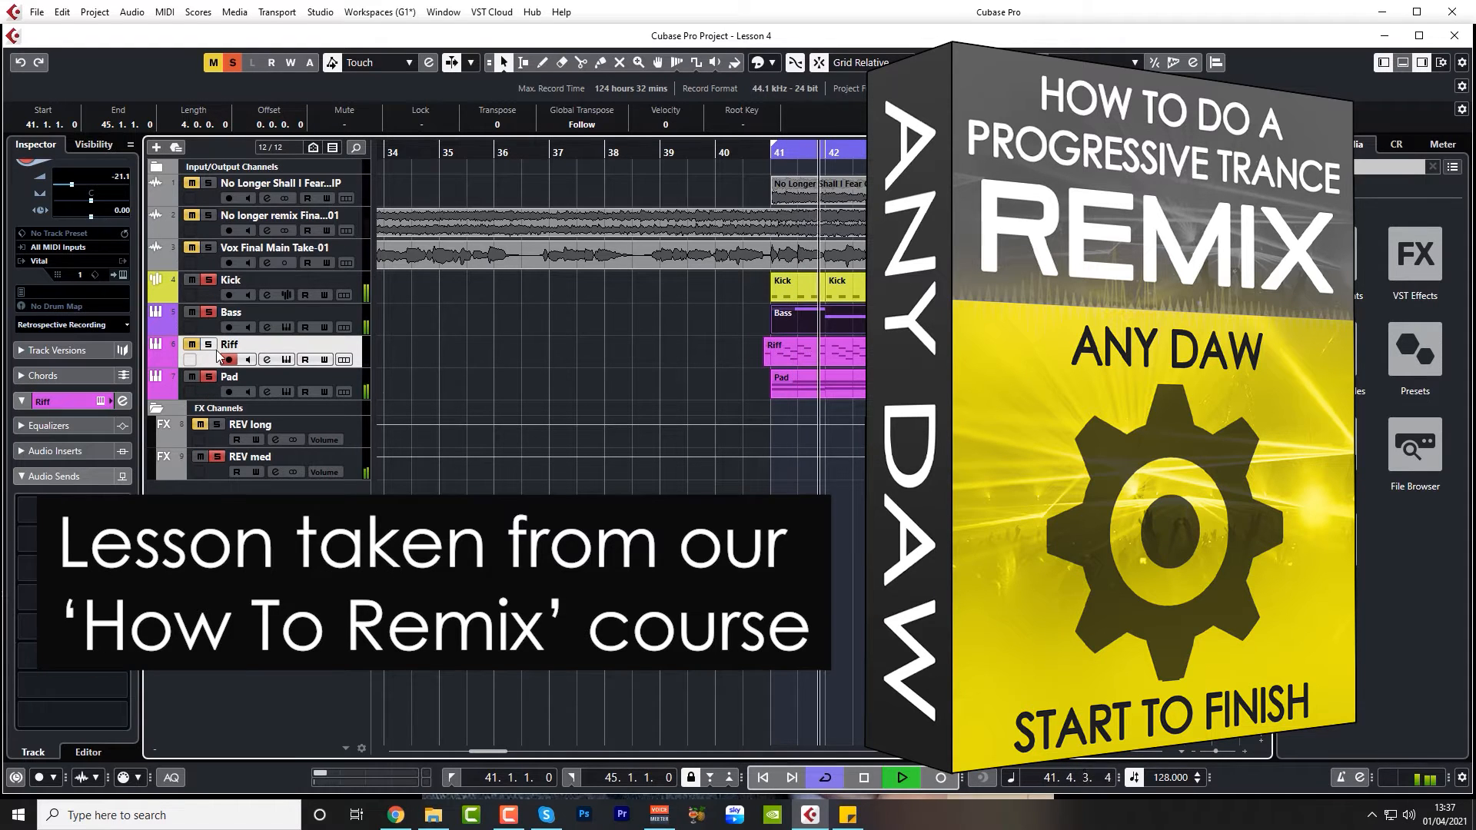
{"action": "left_click", "coordinate": [246, 318]}
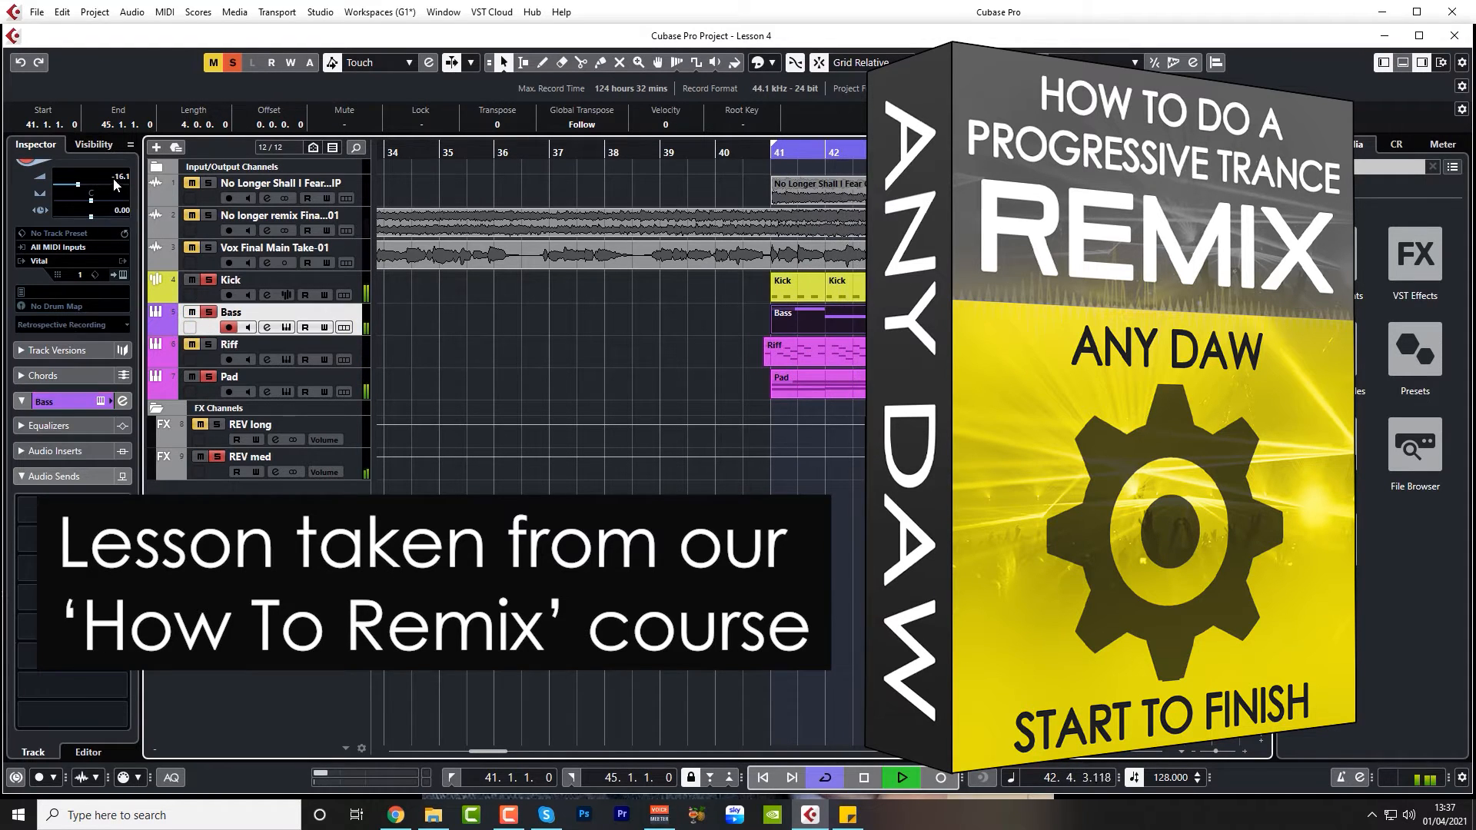
{"action": "scroll", "coordinate": [119, 171], "scroll_direction": "up", "scroll_amount": 1}
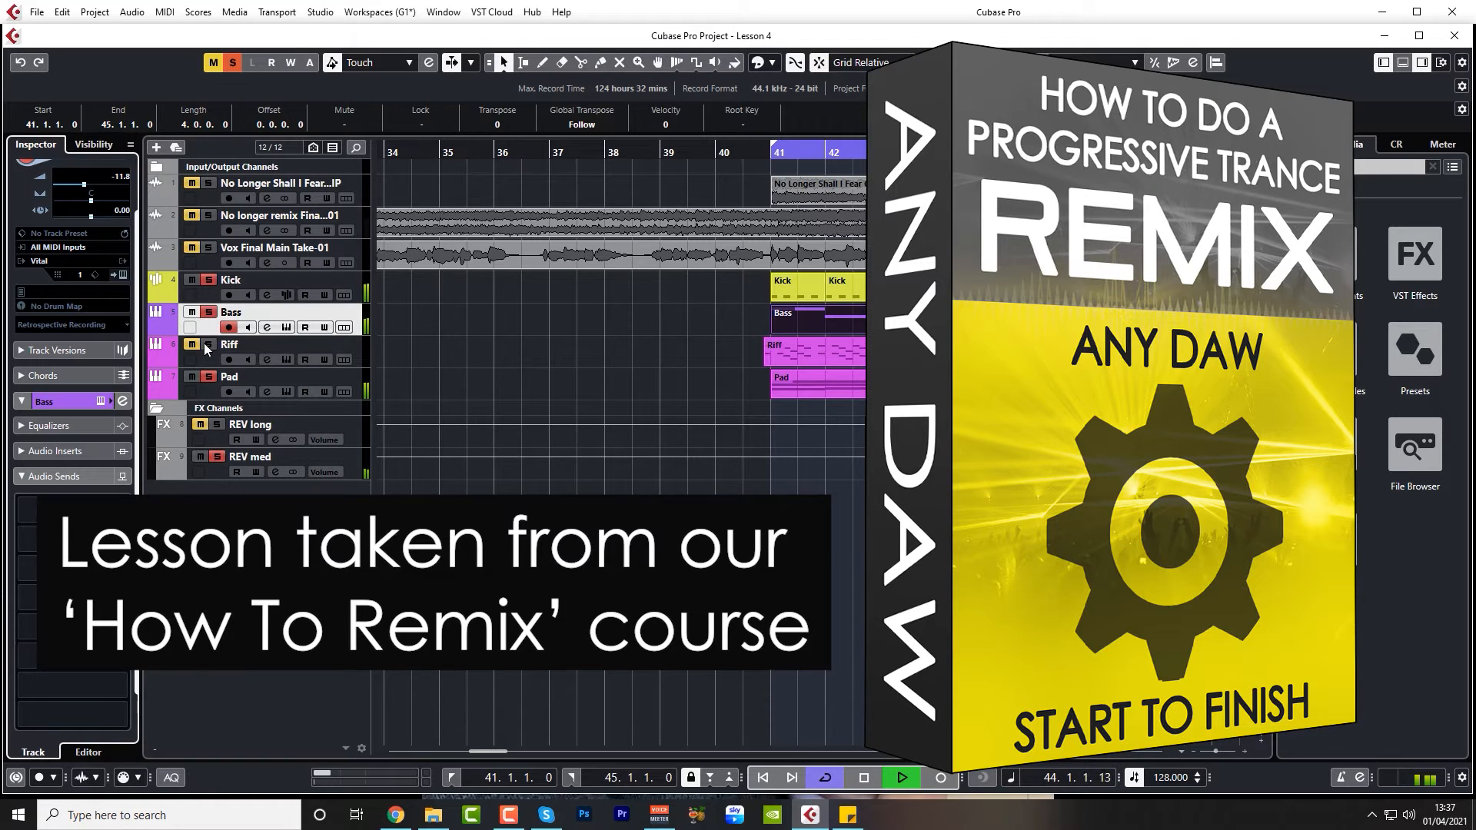
Lower the Pad track's volume to -25.2 while the loop plays.
{"action": "left_click", "coordinate": [204, 395]}
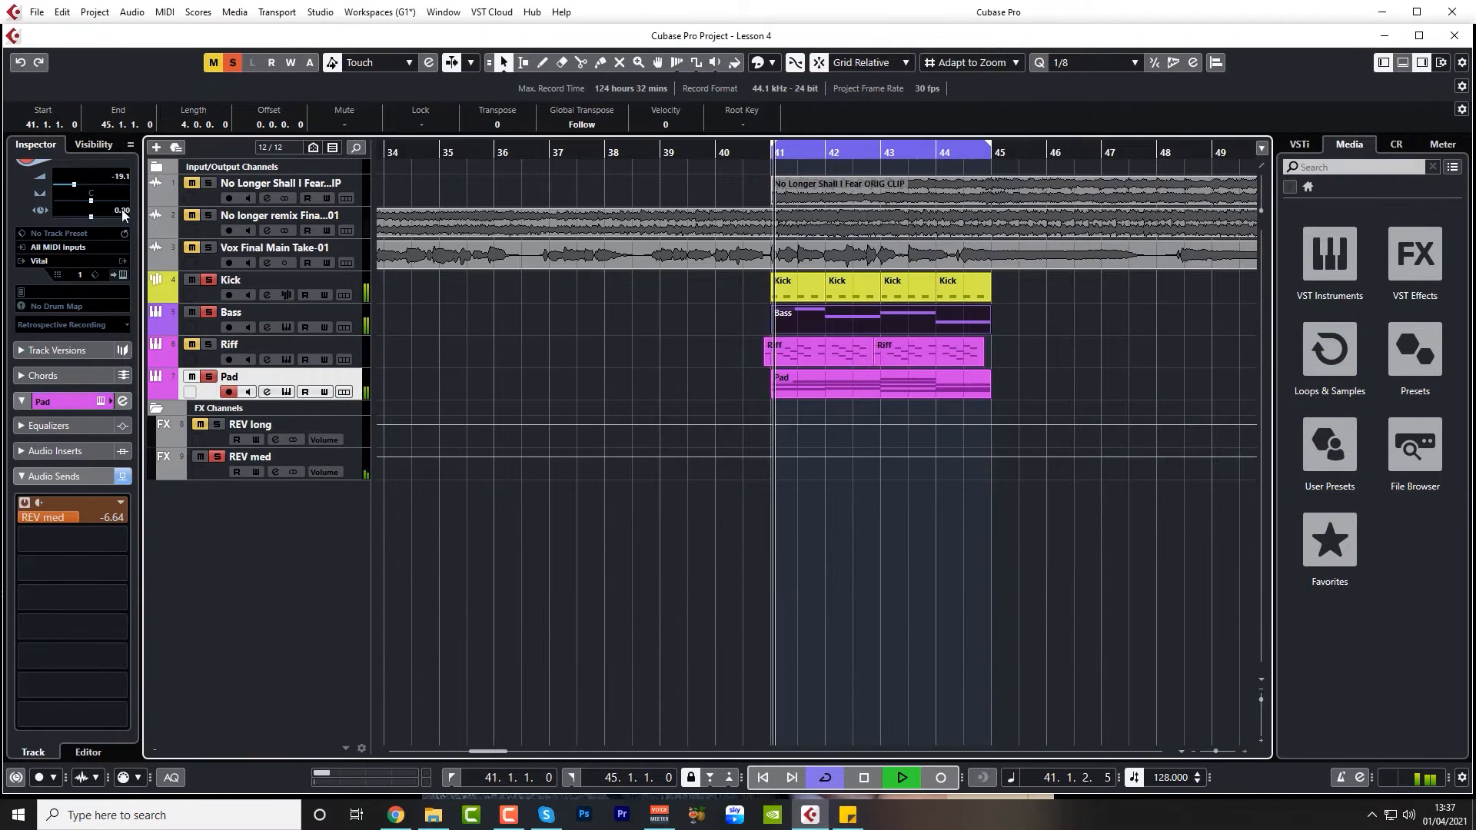
{"action": "scroll", "coordinate": [121, 182], "scroll_direction": "down", "scroll_amount": 3}
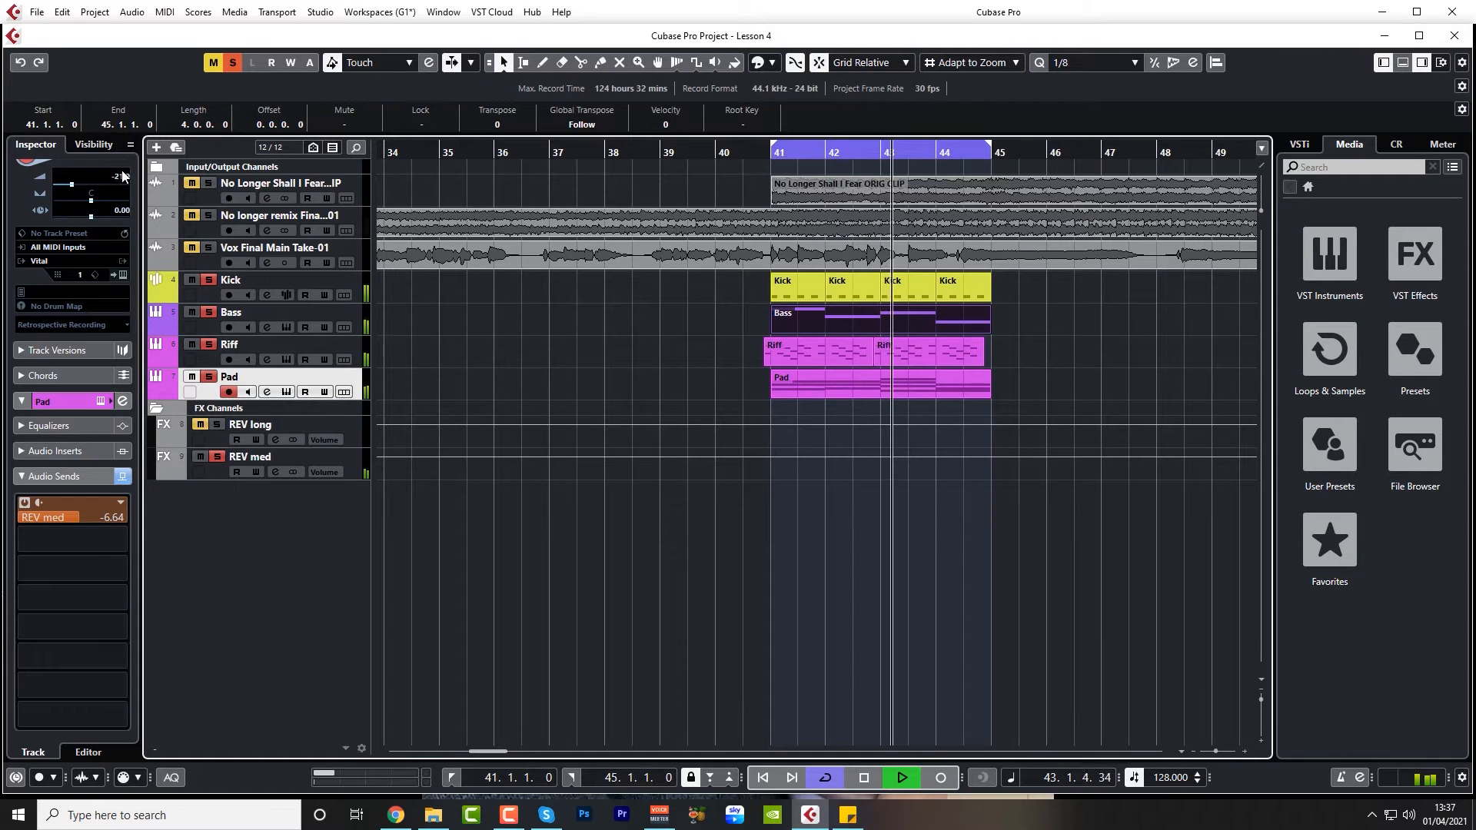
{"action": "scroll", "coordinate": [122, 178], "scroll_direction": "down", "scroll_amount": 3}
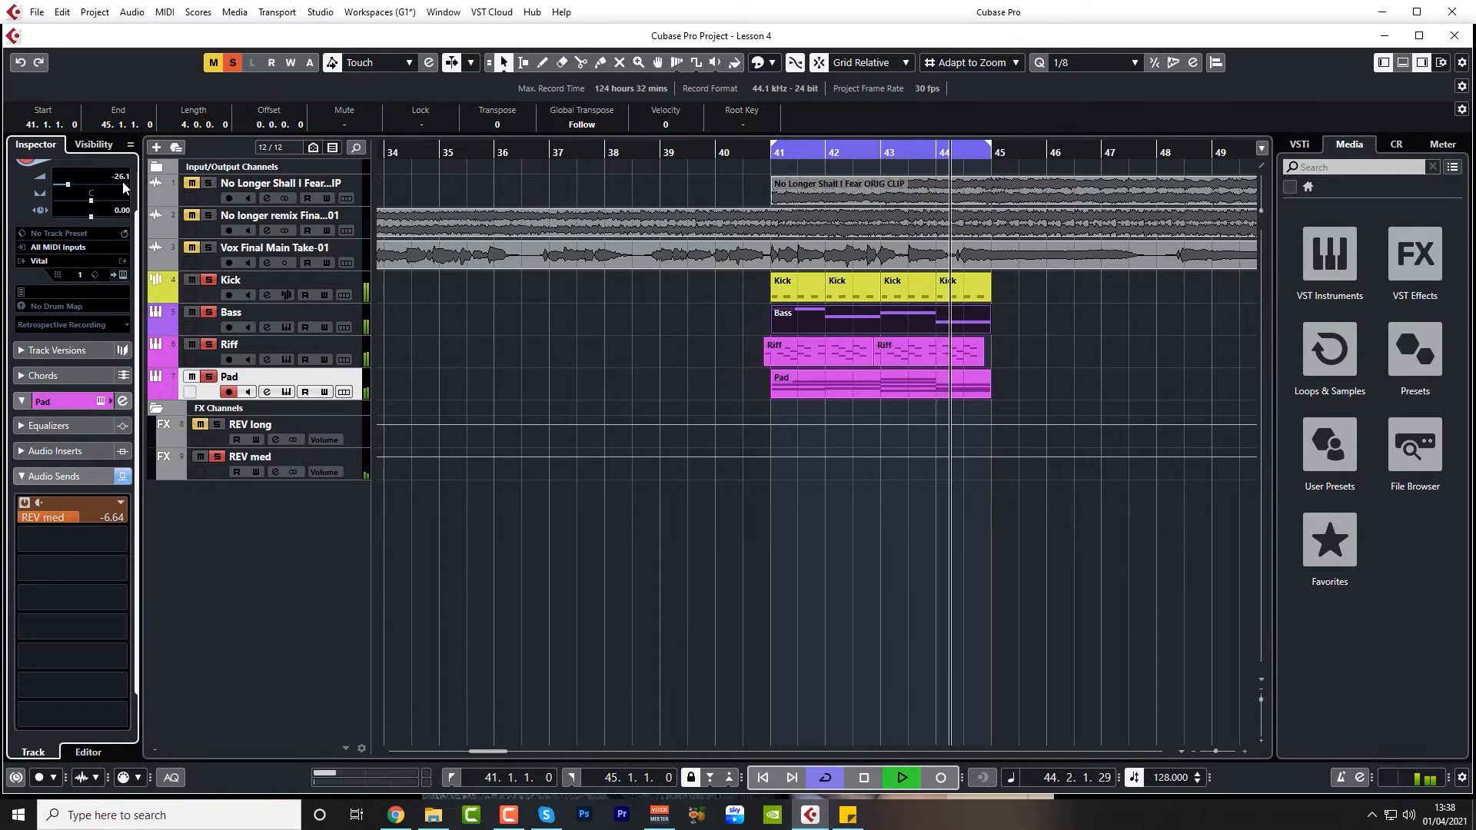
{"action": "scroll", "coordinate": [123, 183], "scroll_direction": "up", "scroll_amount": 1}
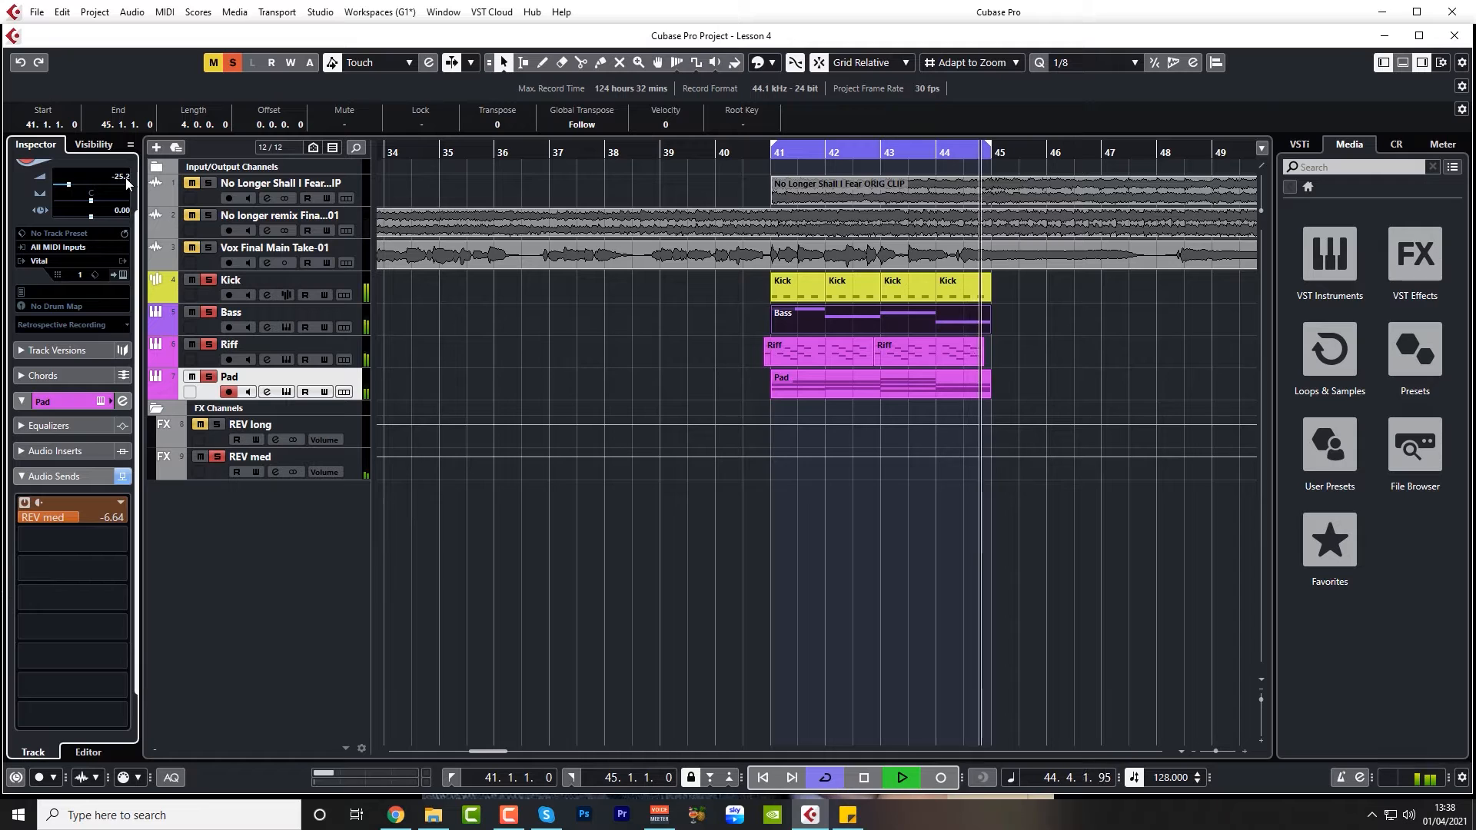
Set the Riff track's volume to -24.3 with the Riff soloed in the mix, and stop playback.
{"action": "left_click", "coordinate": [190, 353]}
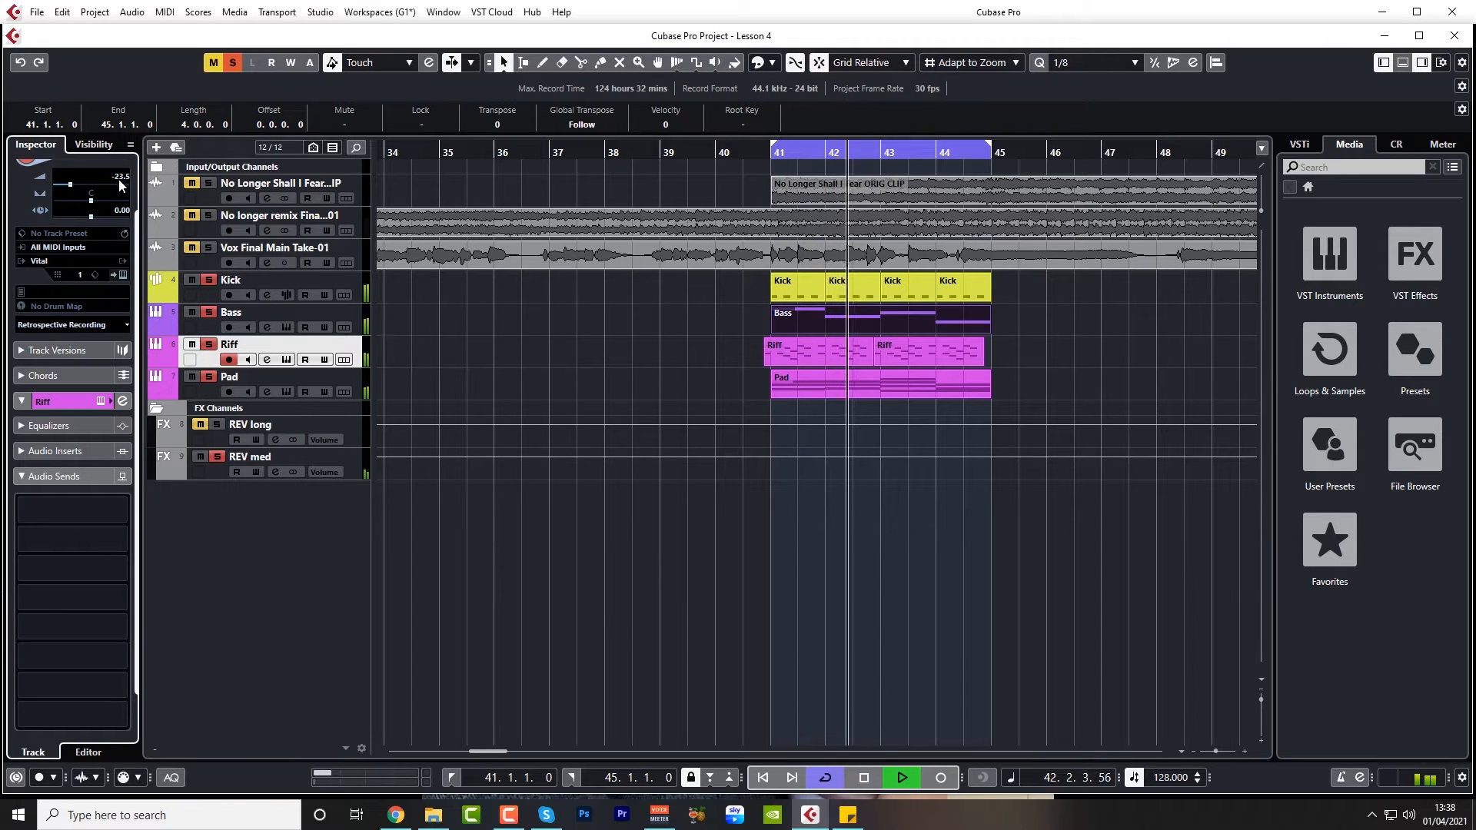
{"action": "scroll", "coordinate": [123, 182], "scroll_direction": "down", "scroll_amount": 1}
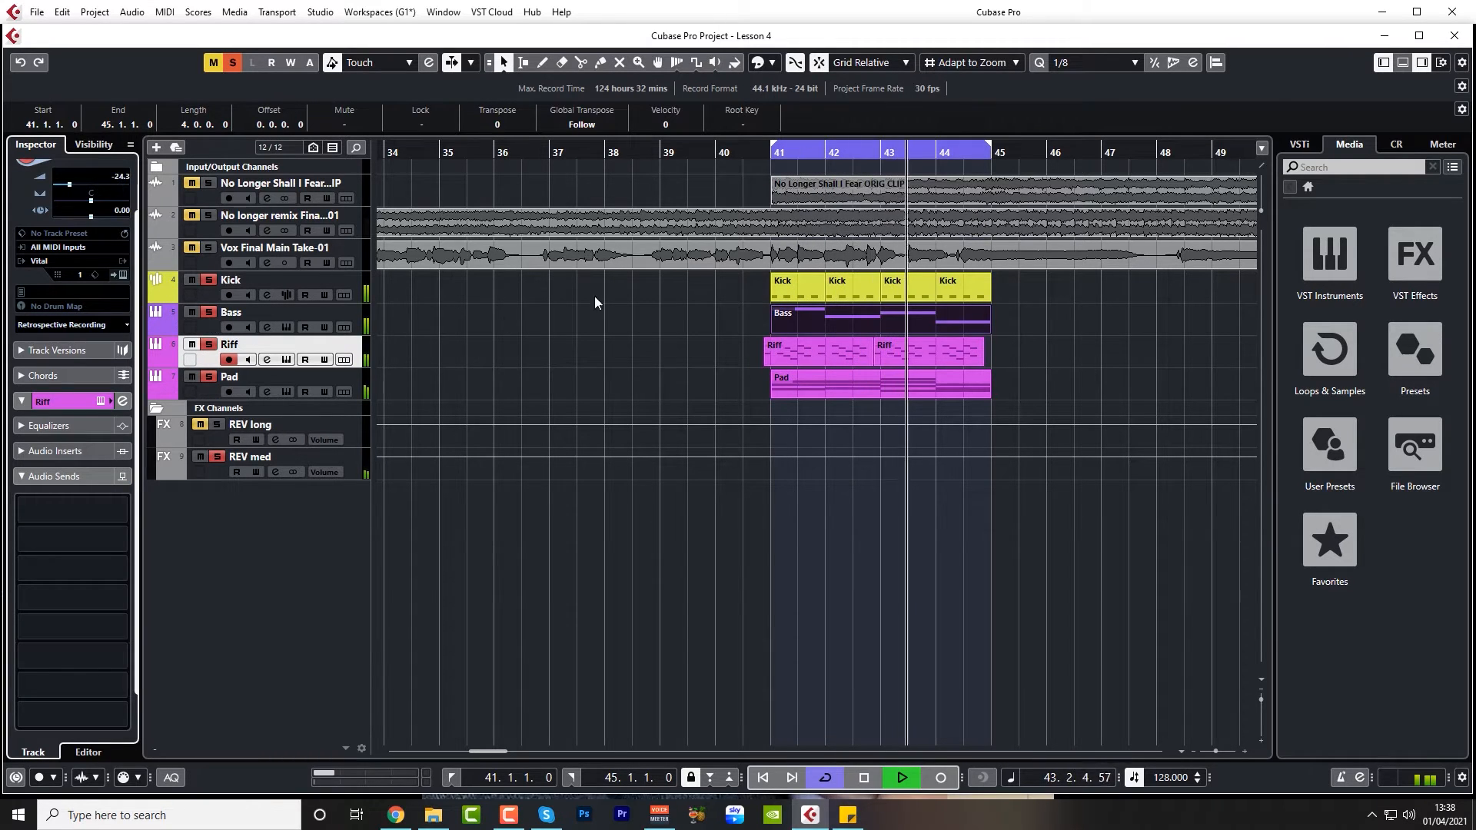
{"action": "key", "text": "space"}
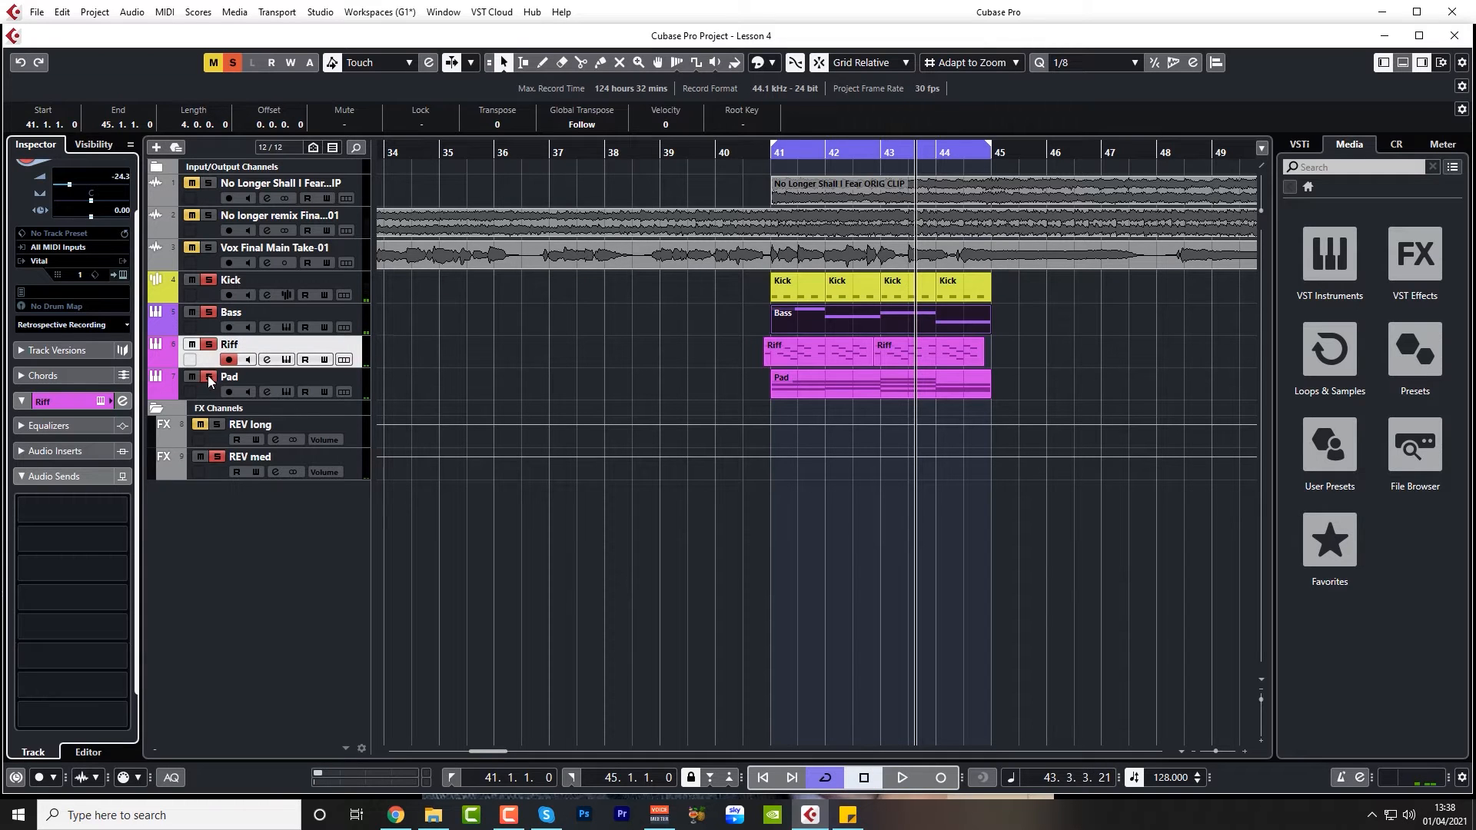
Remove the solo from the Pad, Riff and Kick tracks so only the Bass stays soloed.
{"action": "left_click", "coordinate": [210, 377]}
{"action": "left_click", "coordinate": [210, 345]}
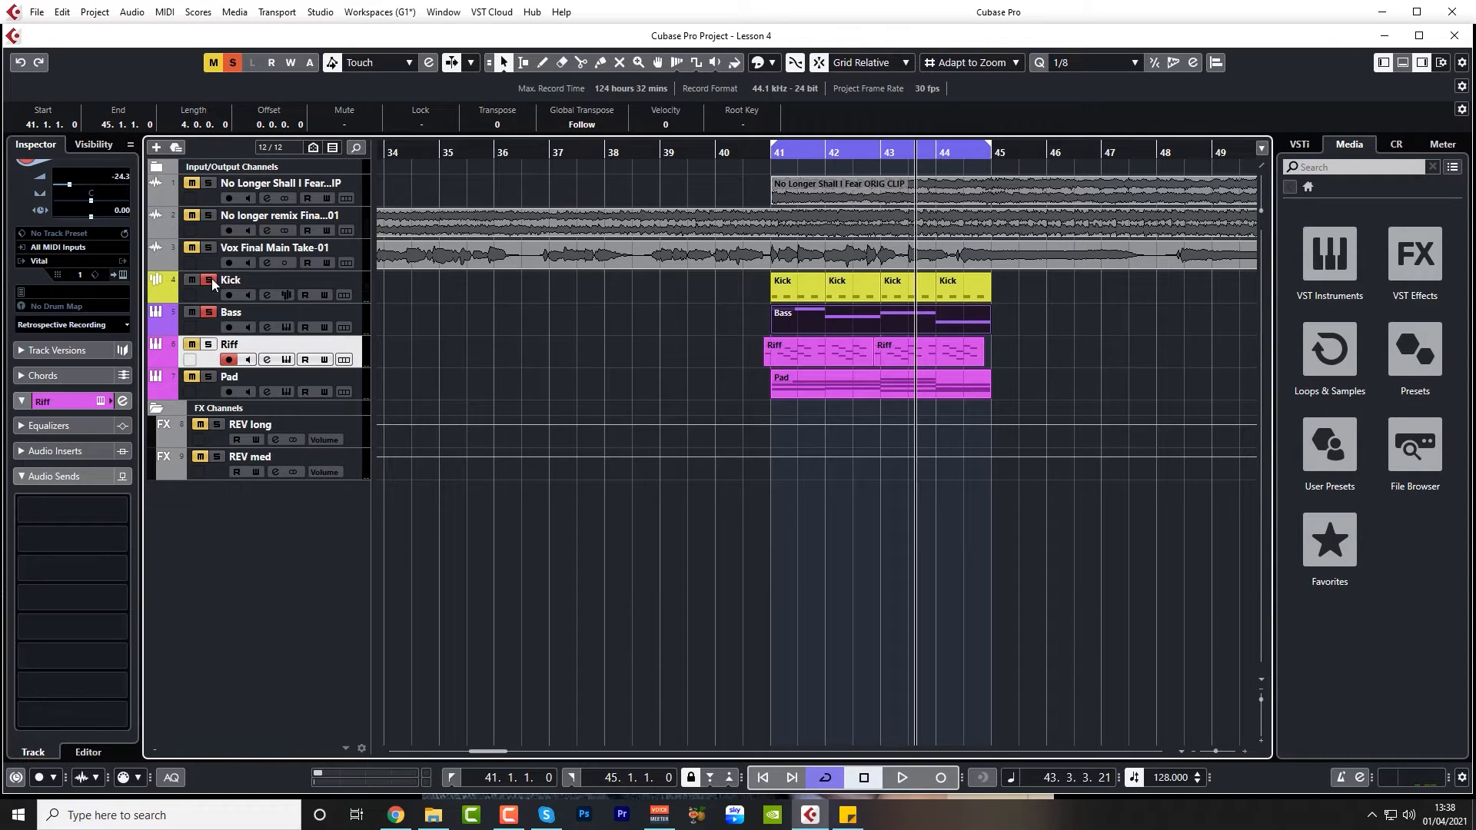
{"action": "left_click", "coordinate": [211, 282]}
Open the Bass track's Vital instrument and initialize its preset.
{"action": "left_click", "coordinate": [205, 331]}
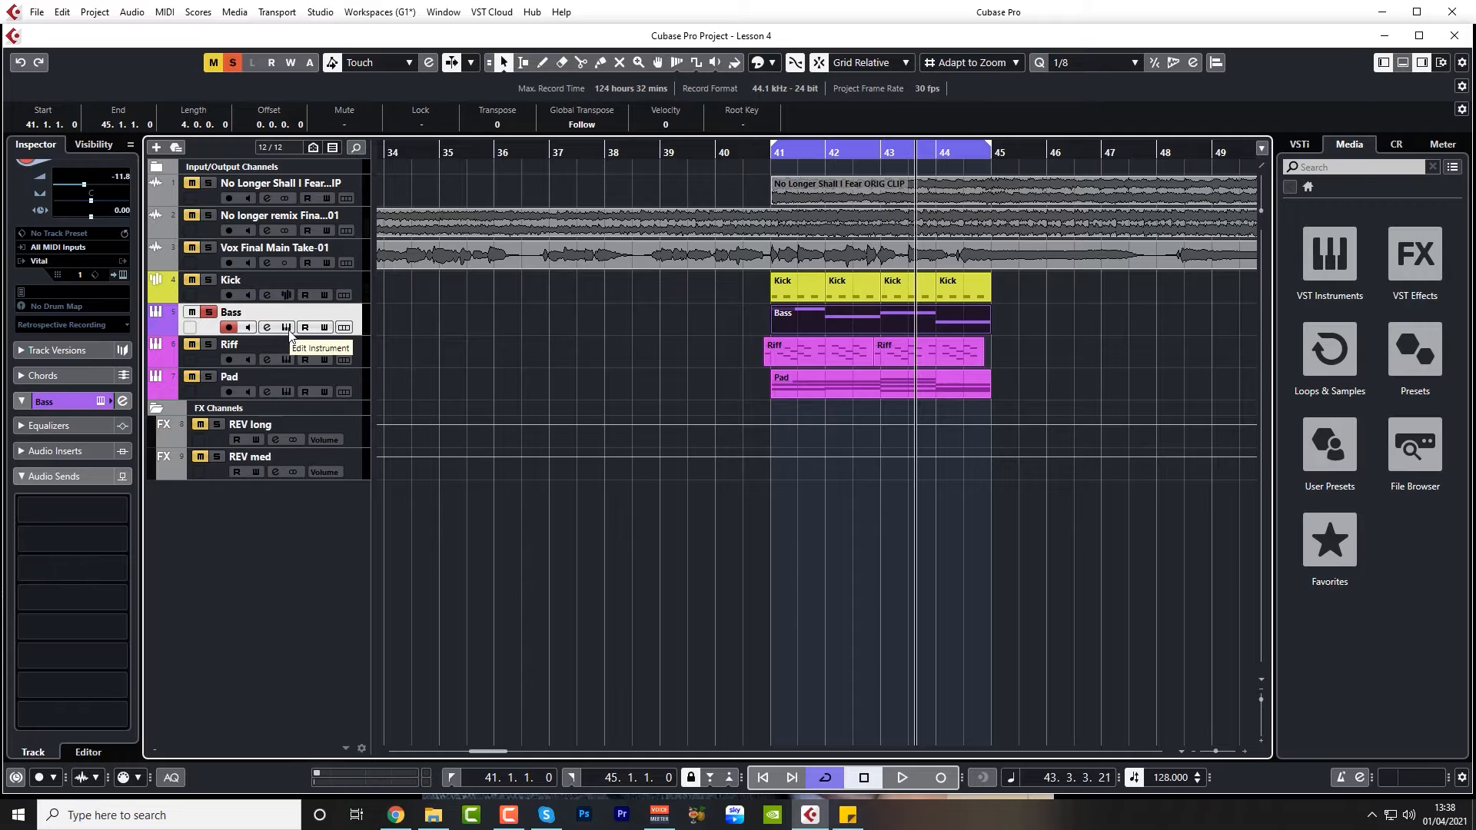
{"action": "left_click", "coordinate": [286, 328]}
{"action": "left_click", "coordinate": [1017, 140]}
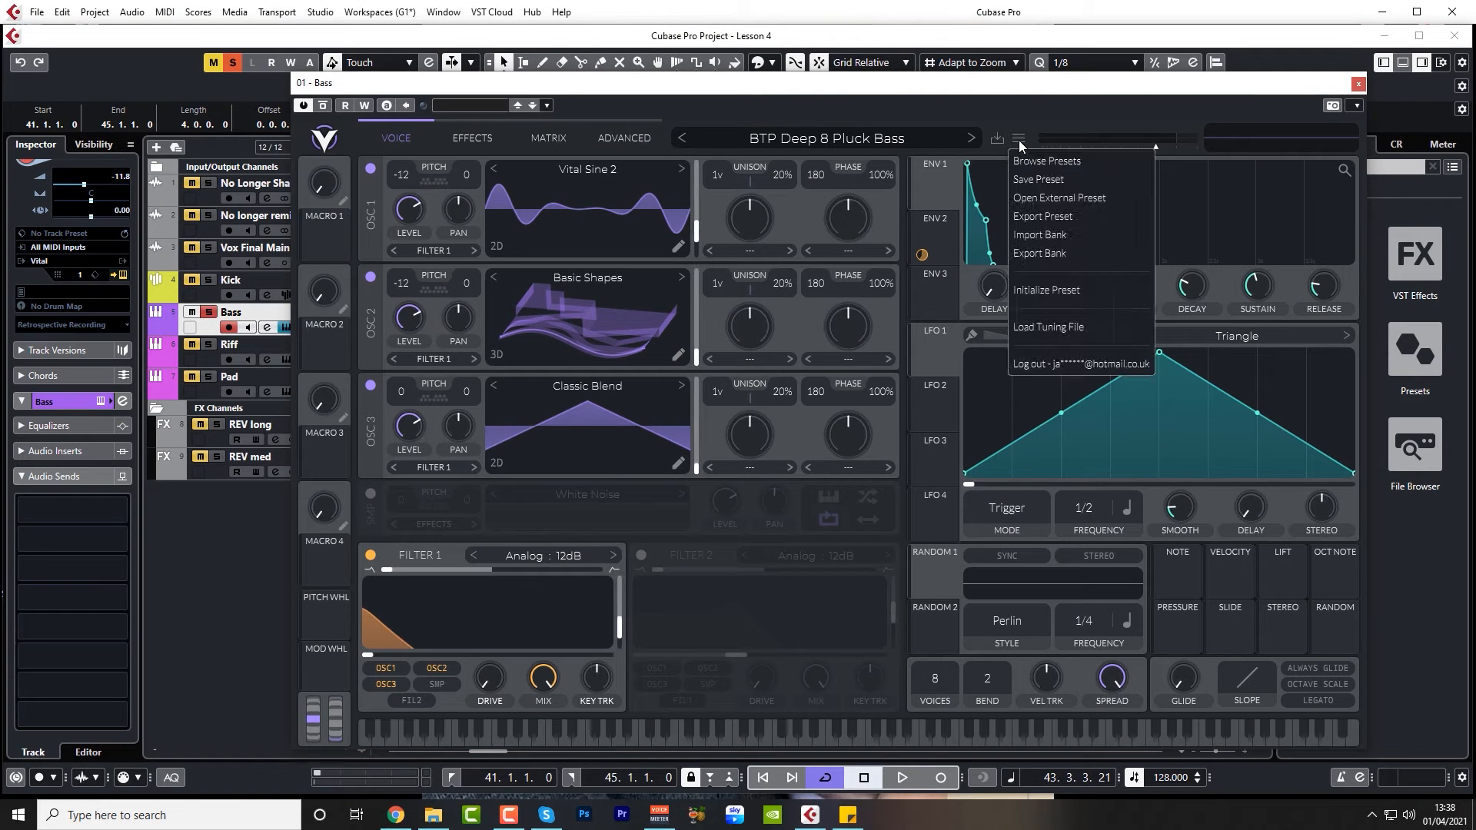
{"action": "left_click", "coordinate": [1034, 290]}
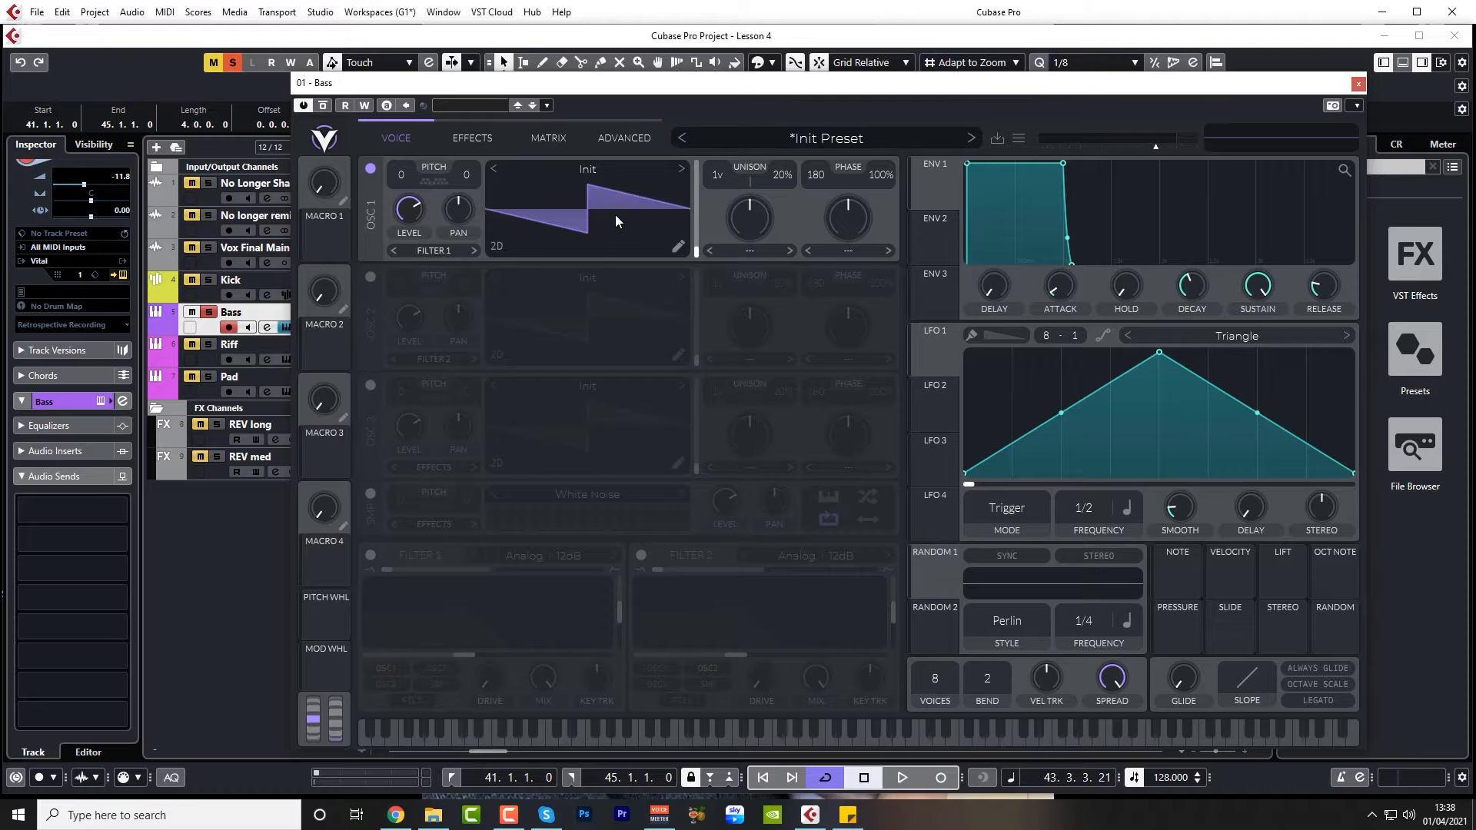
Load the Vital Sine 2 wavetable from the Factory folder into oscillator 1.
{"action": "left_click", "coordinate": [594, 169]}
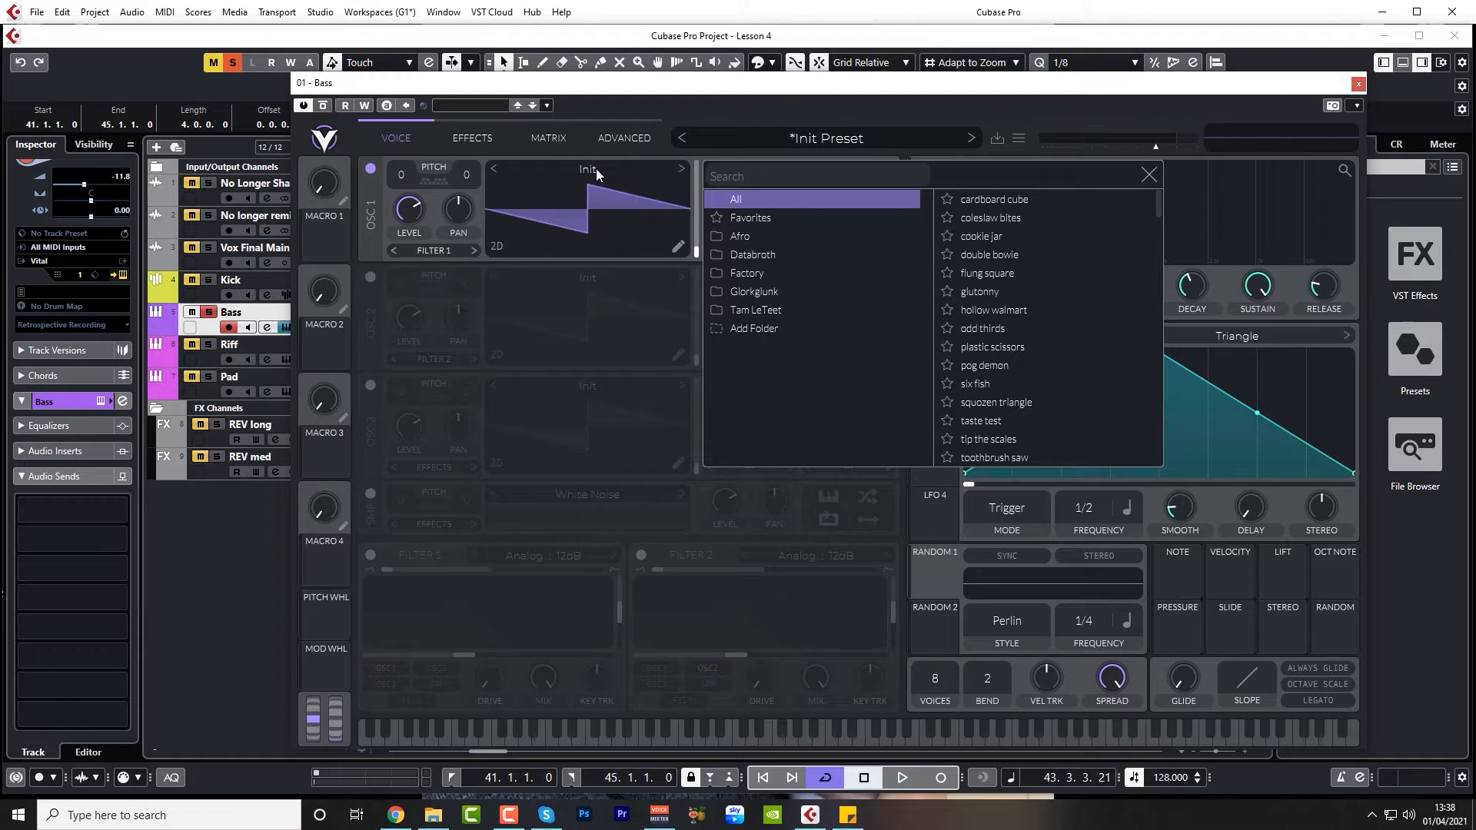
{"action": "left_click", "coordinate": [747, 274]}
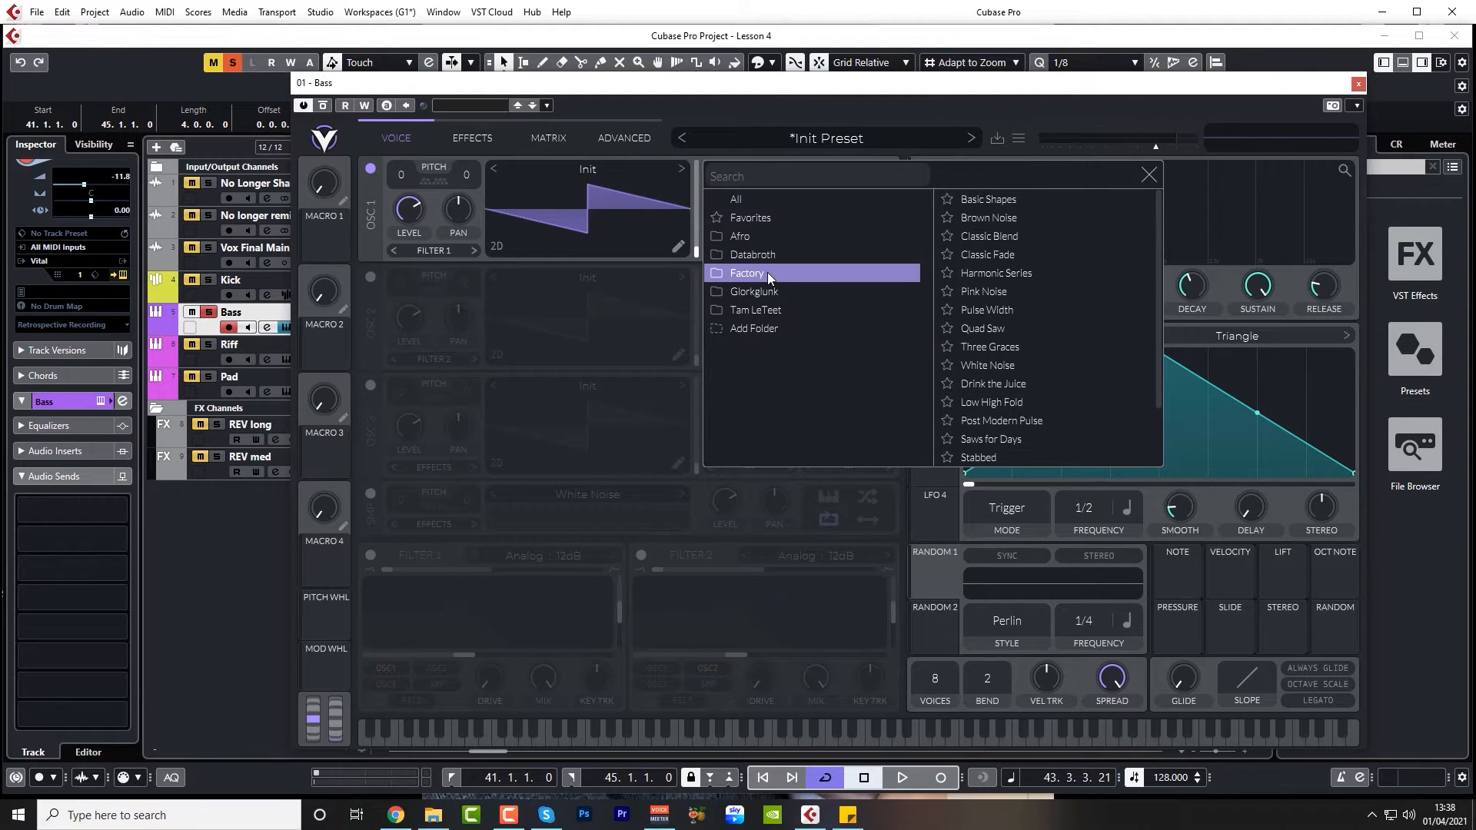
{"action": "scroll", "coordinate": [1004, 320], "scroll_direction": "down", "scroll_amount": 2}
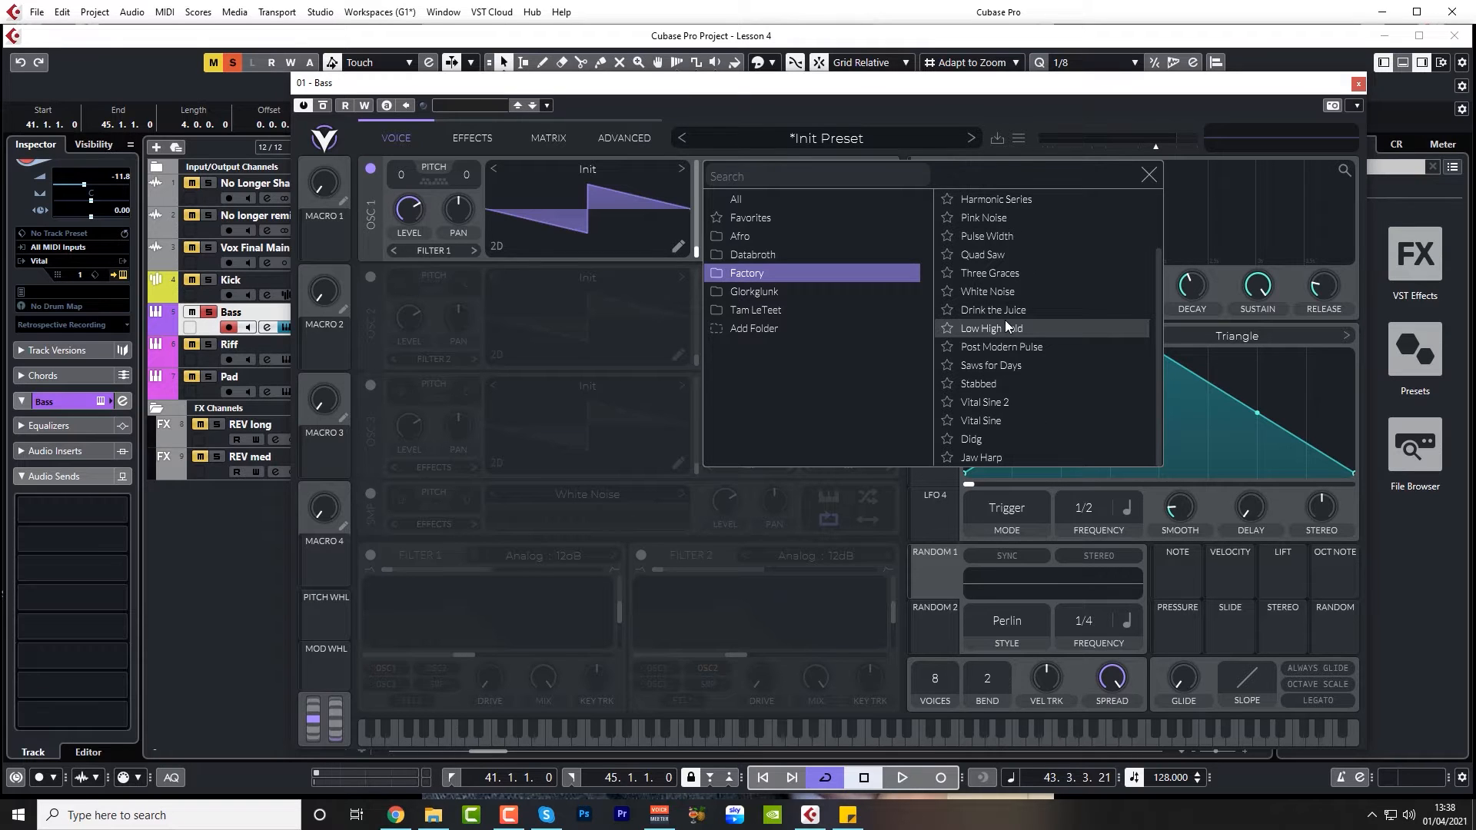
{"action": "left_click", "coordinate": [989, 400]}
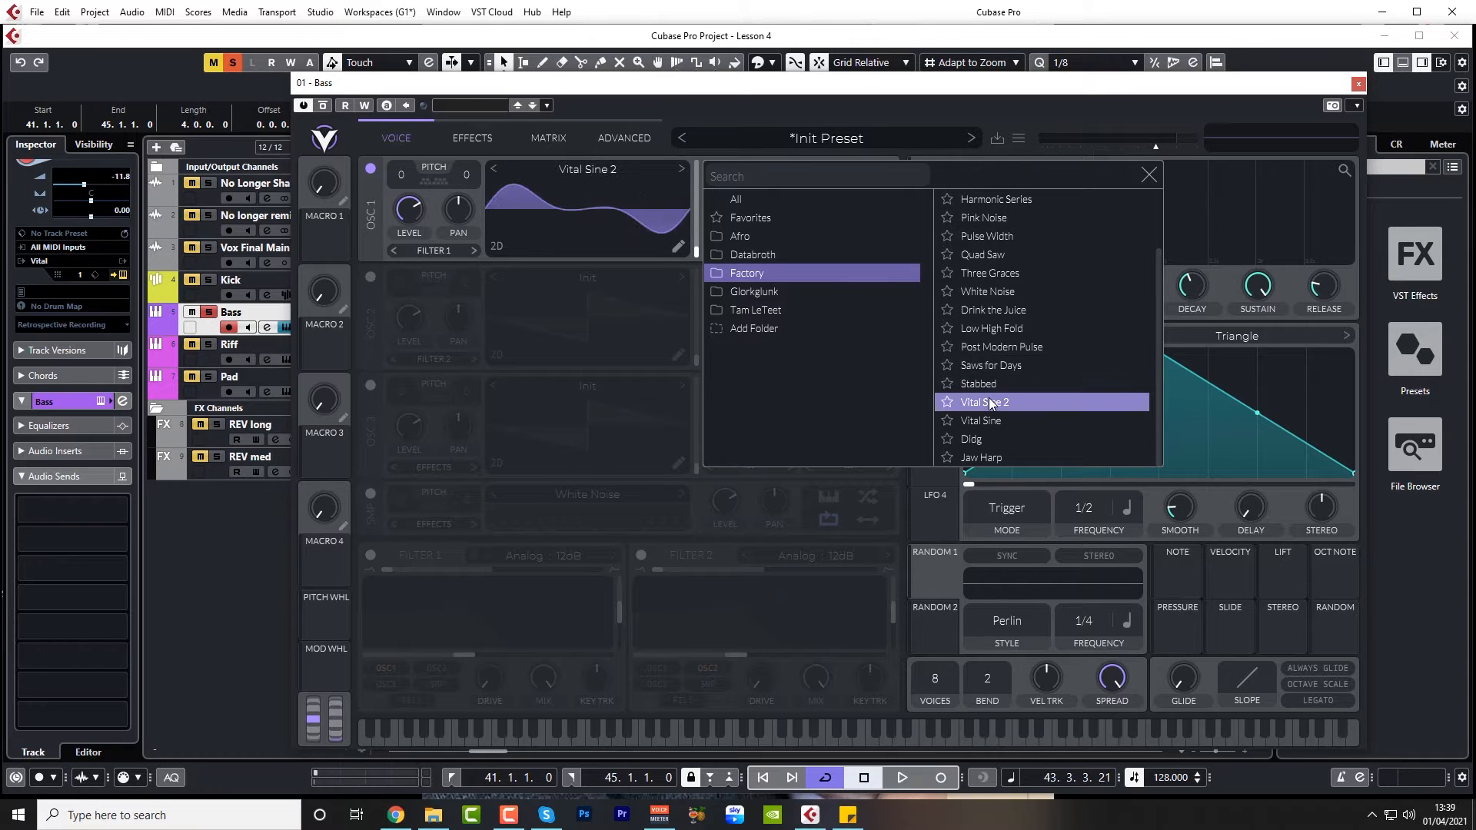
{"action": "left_click", "coordinate": [1149, 176]}
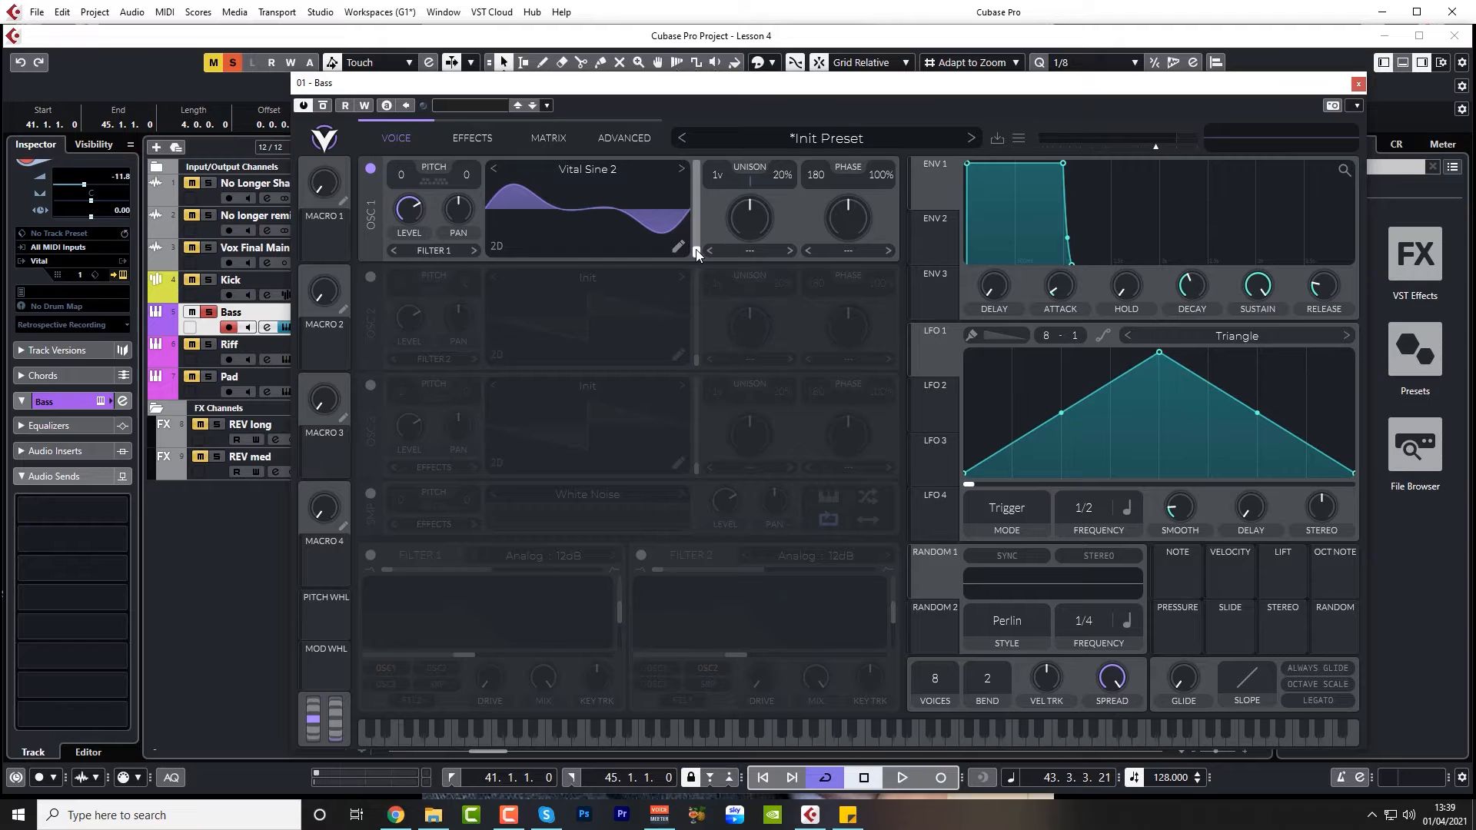
While auditioning the bass loop, transpose oscillator 1 to -12 and set its wavetable position about a quarter of the way up.
{"action": "mouse_move", "coordinate": [697, 254]}
{"action": "left_click_drag", "start_coordinate": [698, 252], "coordinate": [698, 209]}
{"action": "key", "text": "space"}
{"action": "key", "text": "space"}
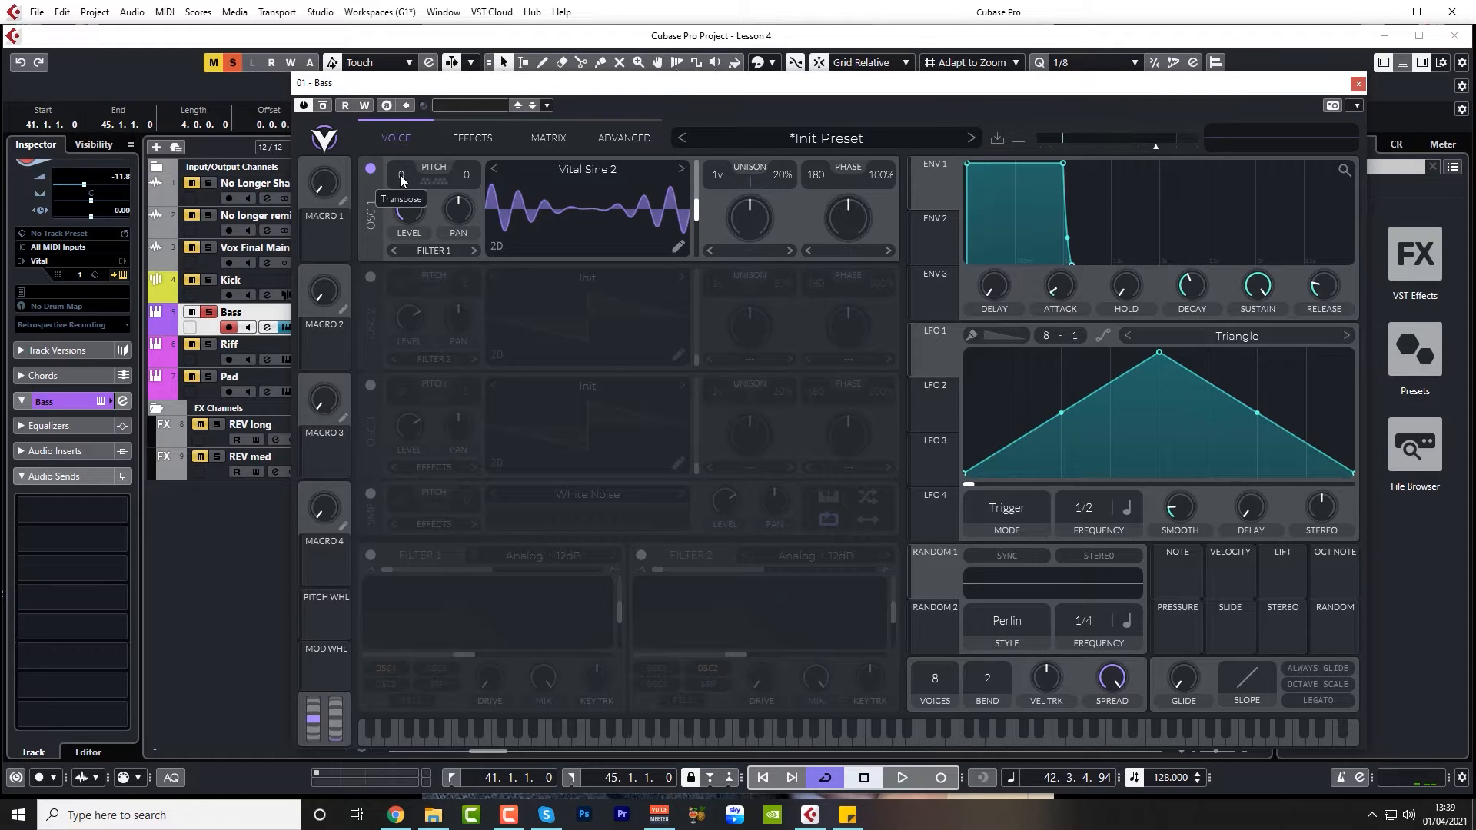
{"action": "key", "text": "space"}
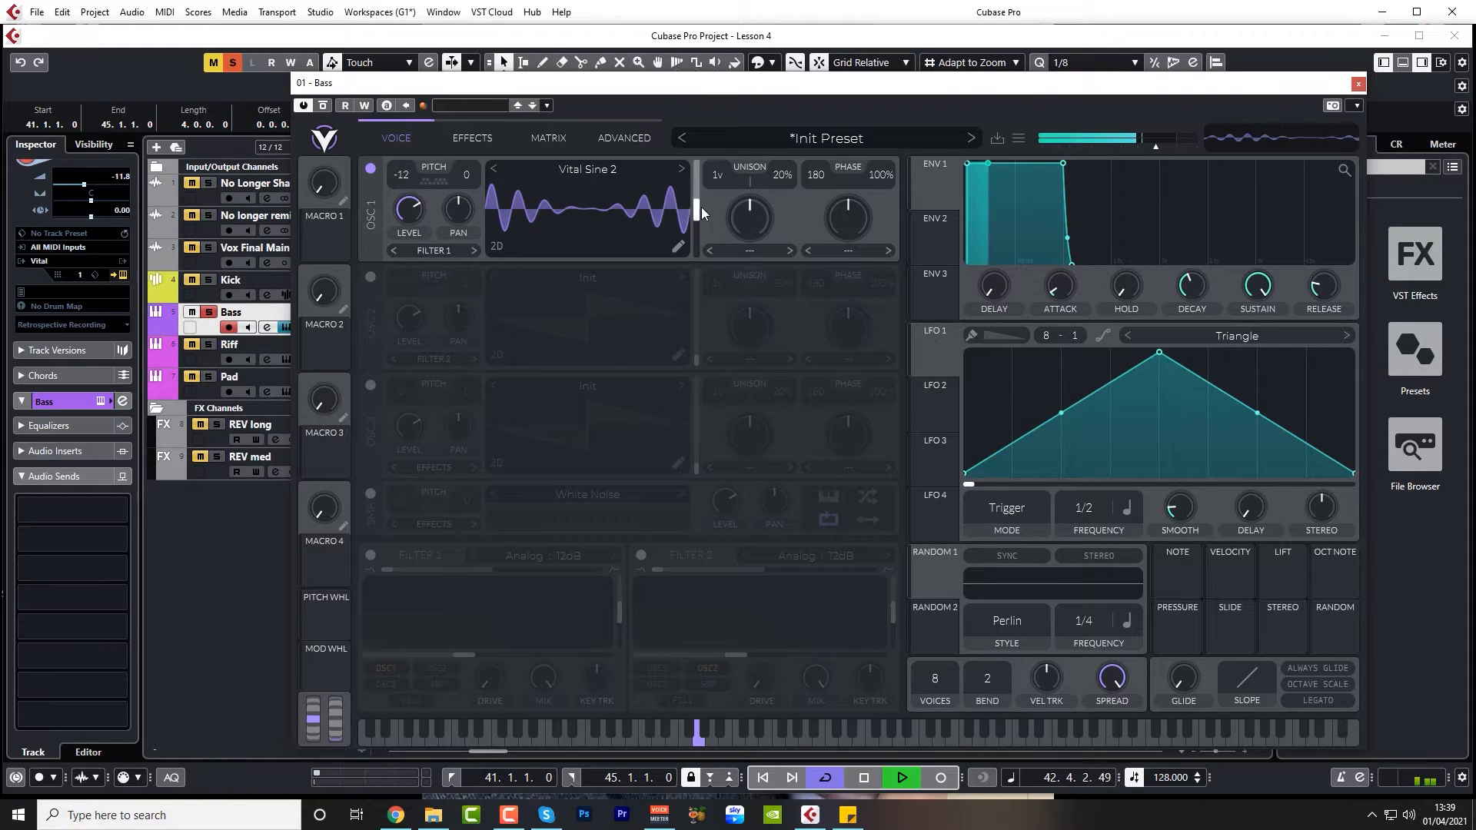
{"action": "mouse_move", "coordinate": [694, 206]}
{"action": "left_mouse_down"}
{"action": "mouse_move", "coordinate": [699, 184]}
{"action": "mouse_move", "coordinate": [692, 249]}
{"action": "mouse_move", "coordinate": [707, 226]}
{"action": "left_mouse_up"}
{"action": "key", "text": "space"}
{"action": "key", "text": "space"}
{"action": "key", "text": "space"}
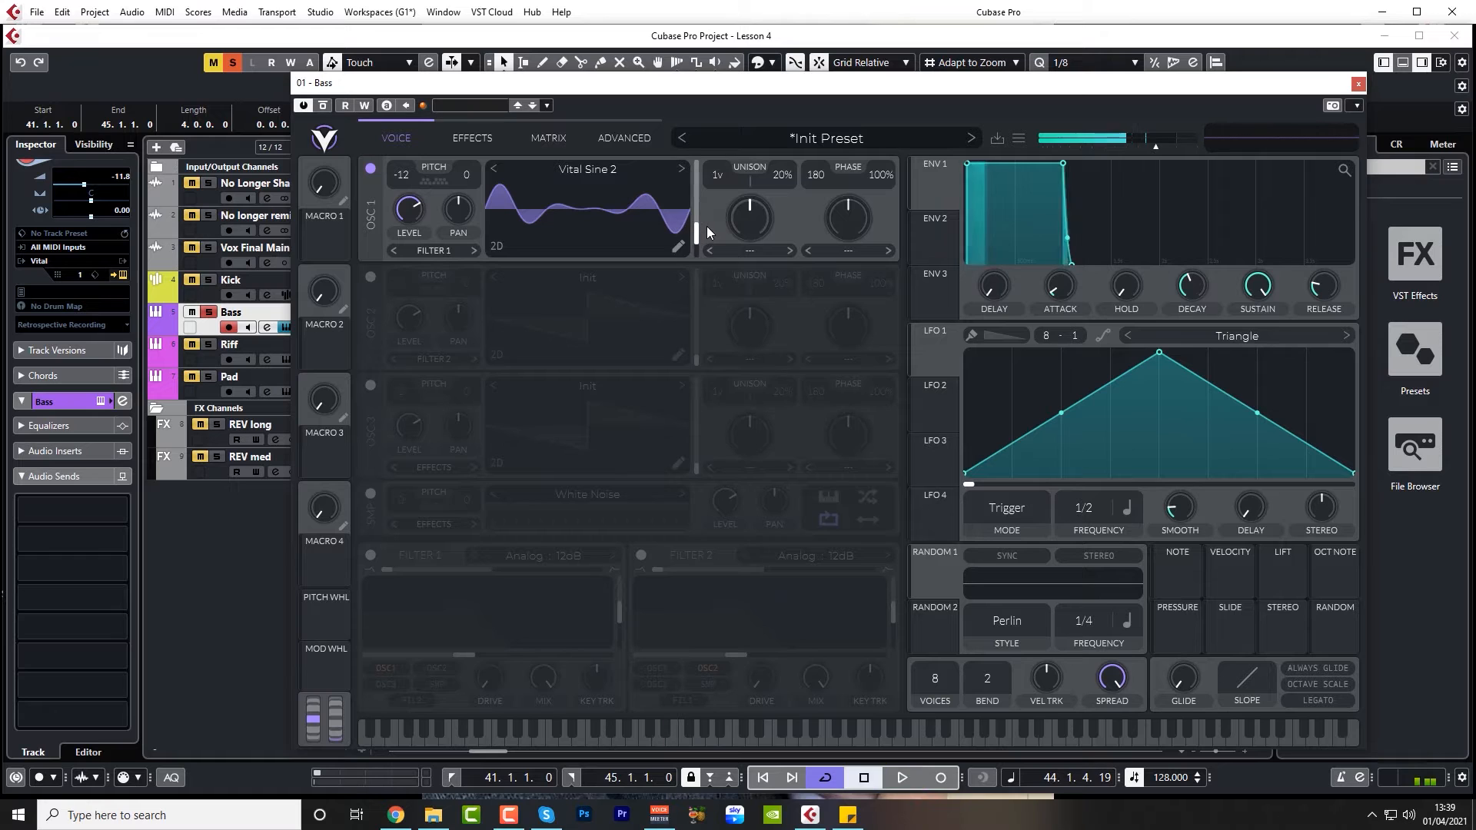
View oscillator 1's wavetable in the 3D and spectral displays, ending on the 2D display.
{"action": "left_click", "coordinate": [496, 246]}
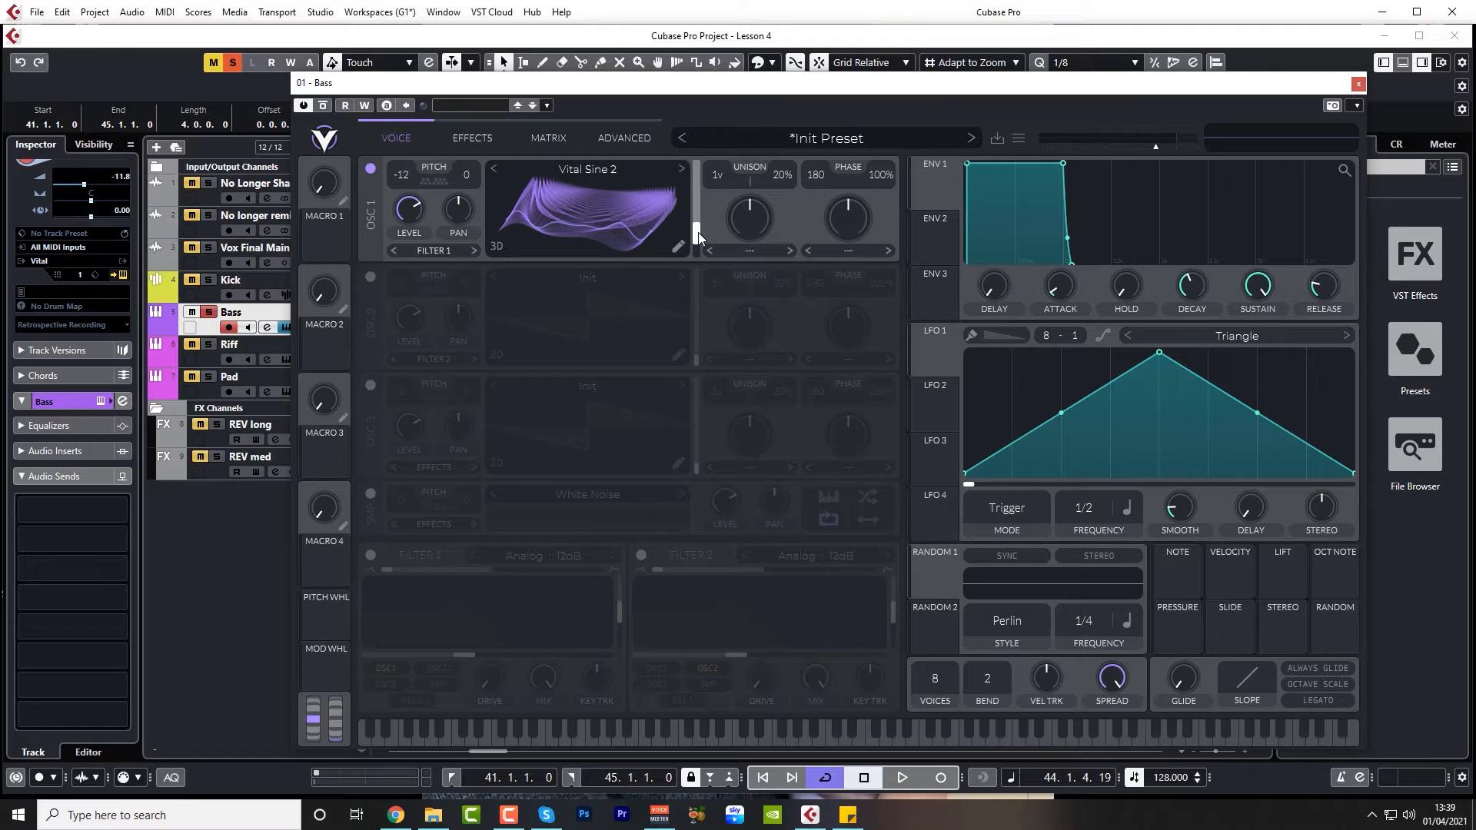
{"action": "left_click", "coordinate": [497, 246]}
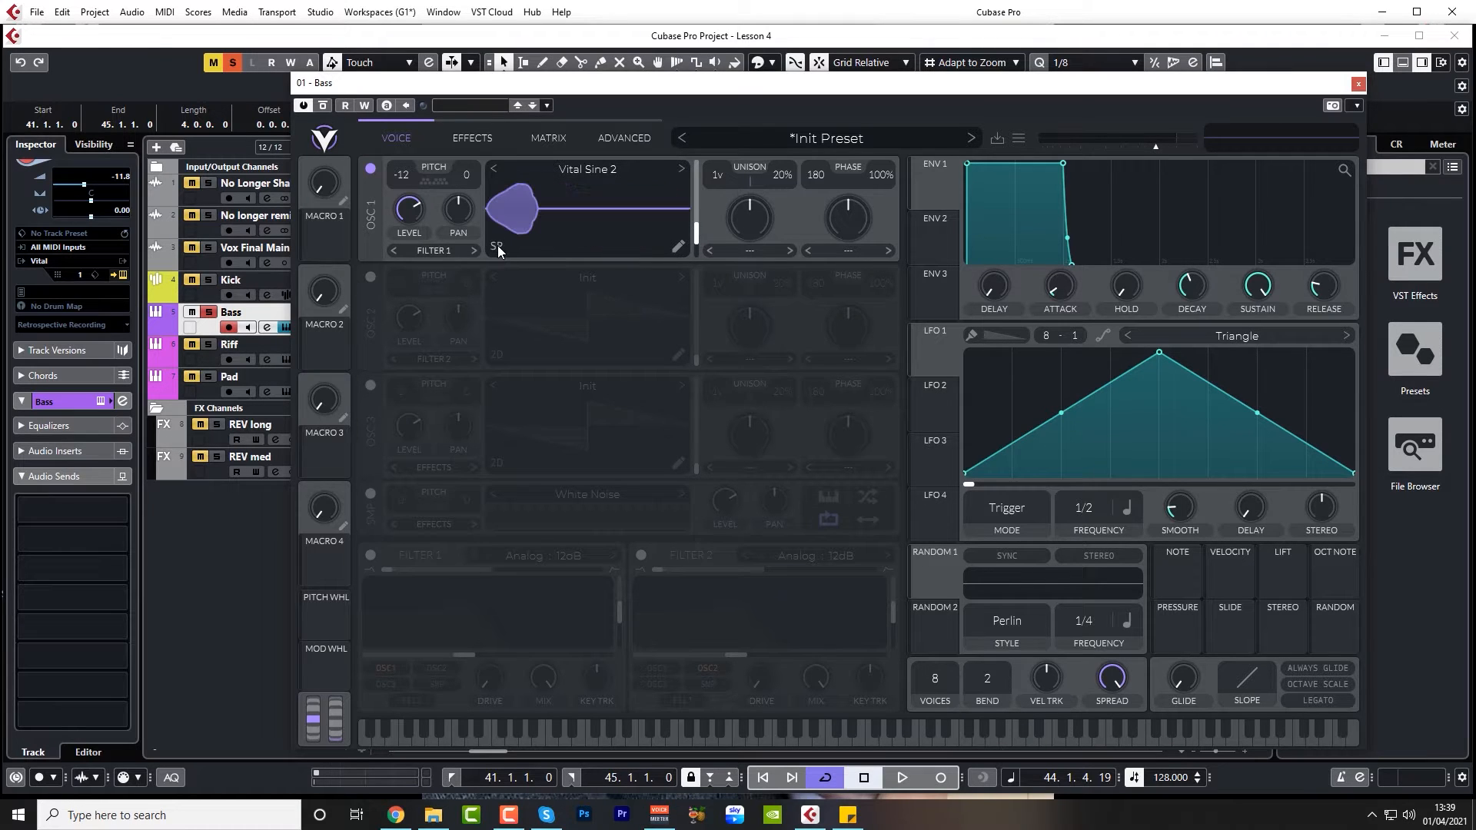
{"action": "left_click", "coordinate": [497, 246]}
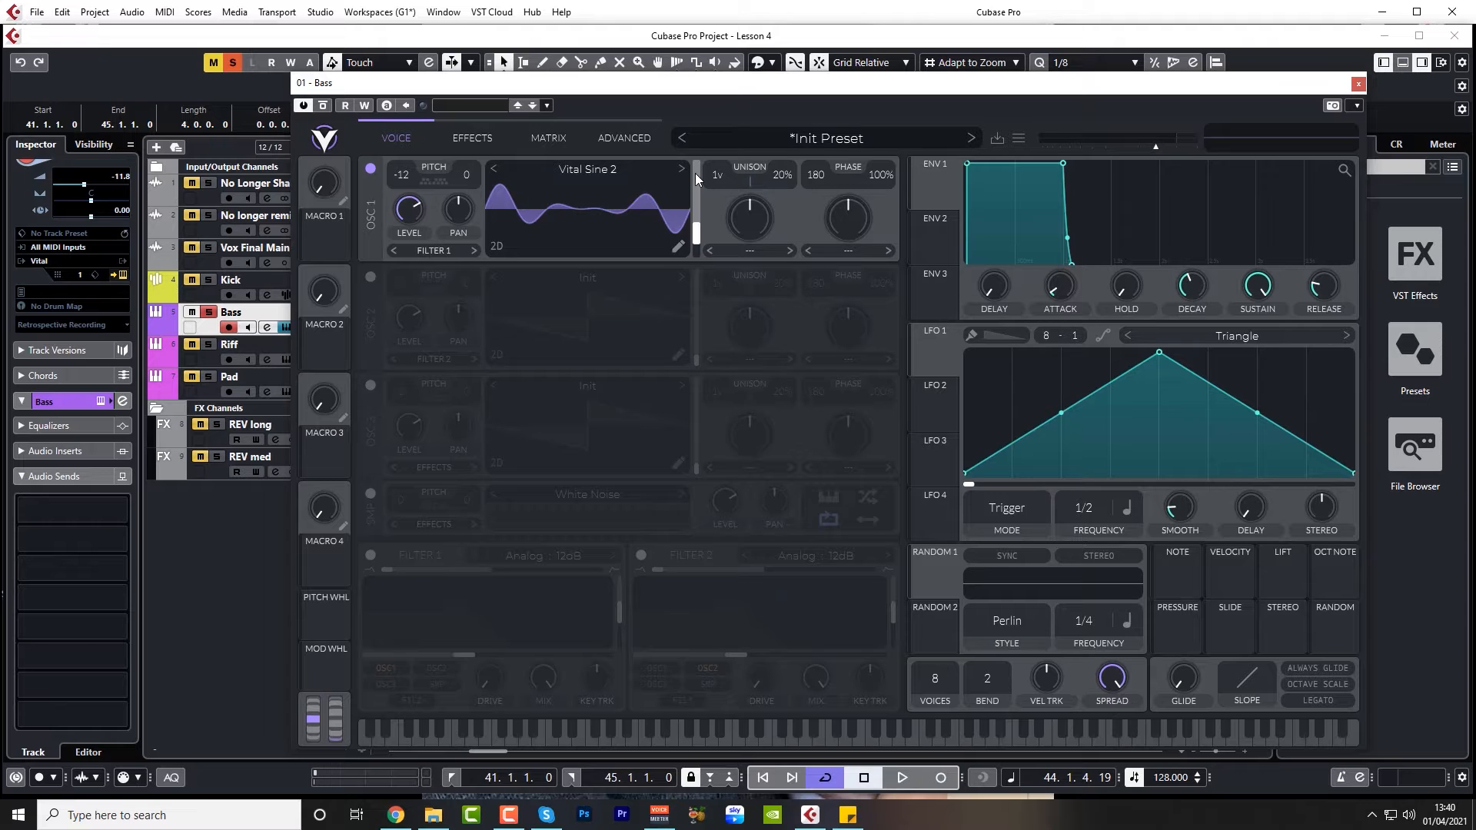
Enable oscillator 2, load the Factory Basic Shapes wavetable into it and switch its display to 3D.
{"action": "left_click", "coordinate": [371, 278]}
{"action": "left_click", "coordinate": [602, 280]}
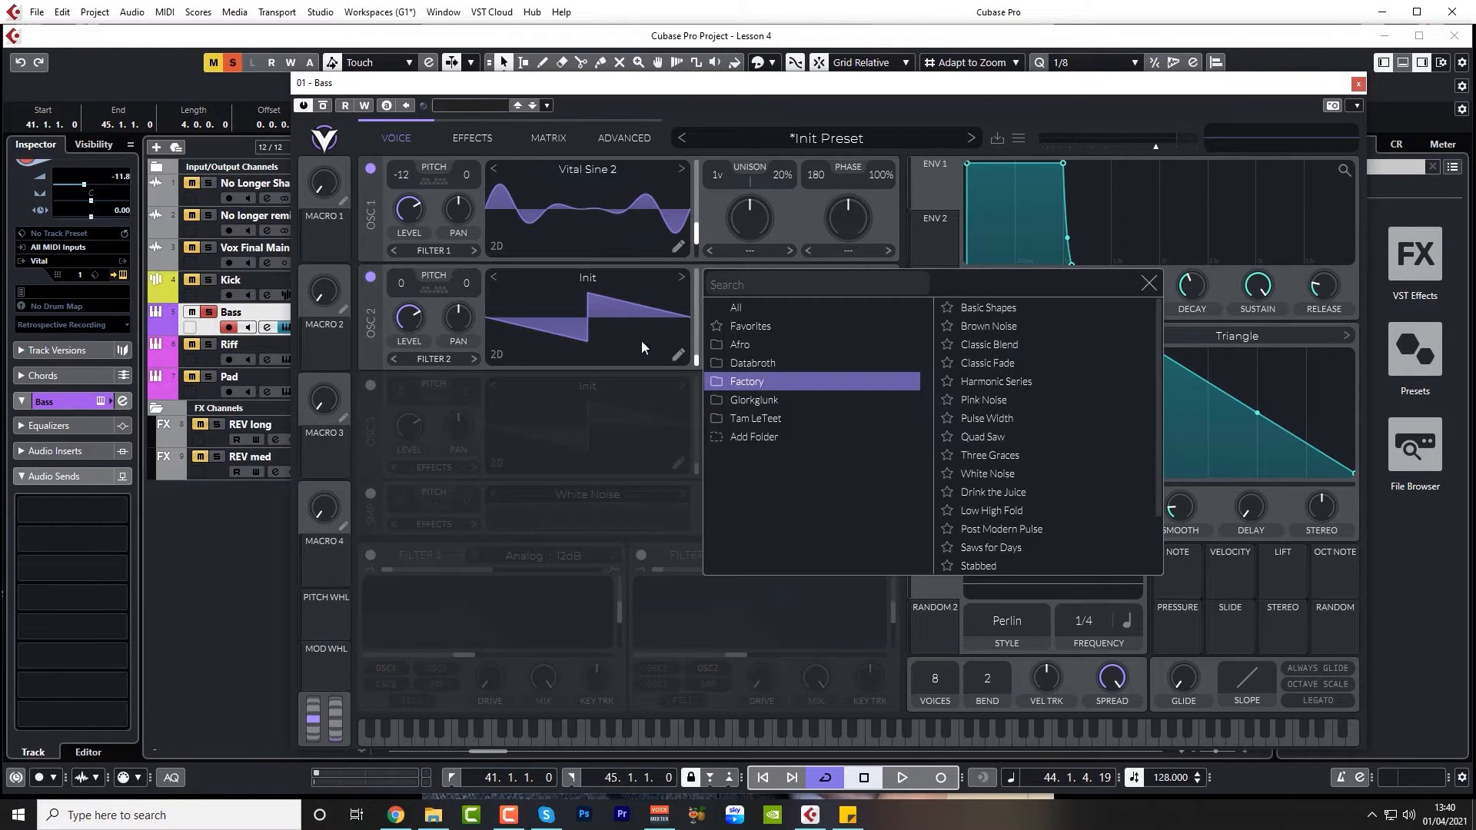
{"action": "left_click", "coordinate": [995, 307]}
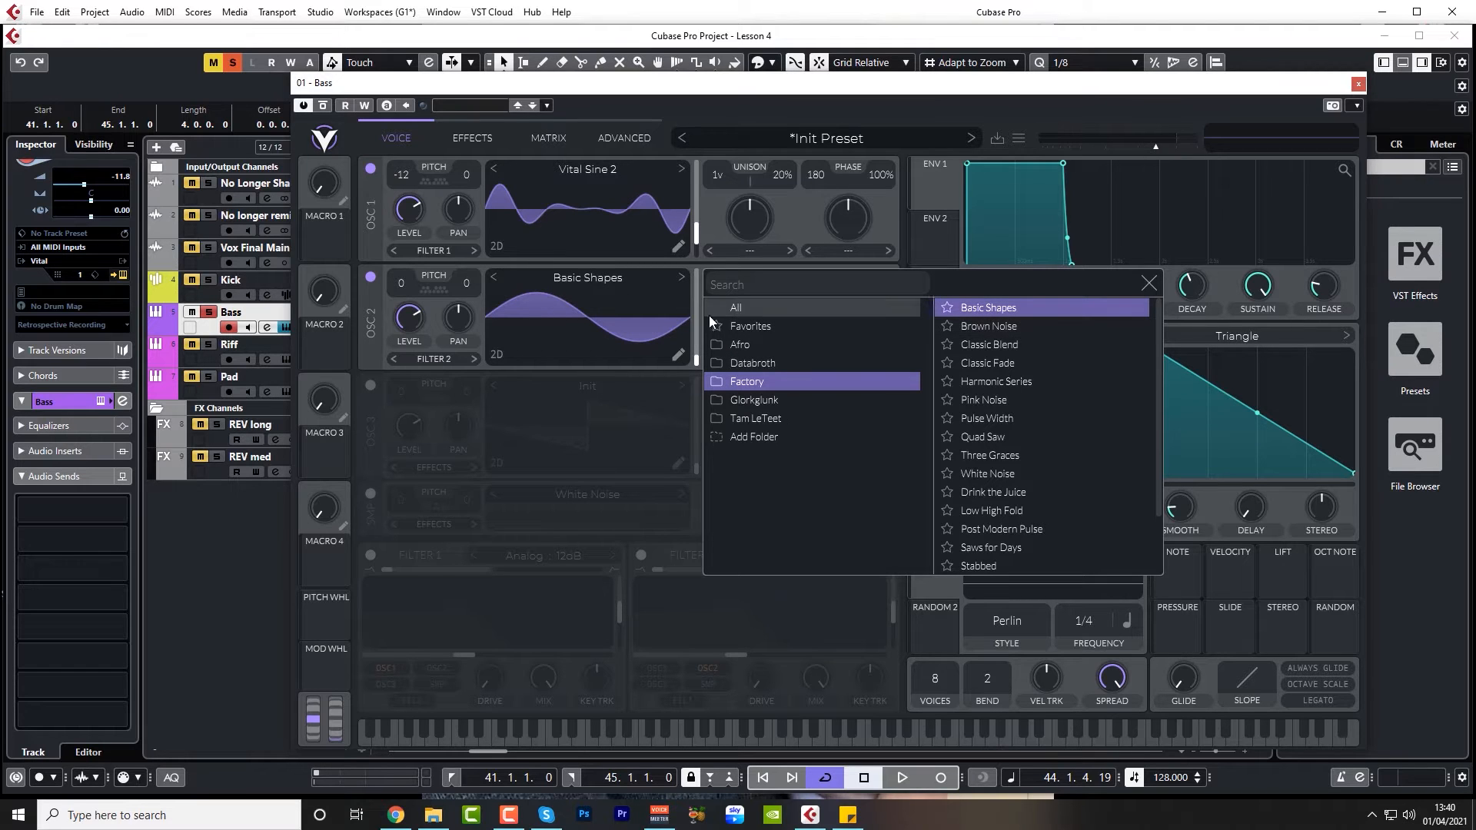
{"action": "left_click", "coordinate": [494, 354]}
{"action": "left_click", "coordinate": [1151, 283]}
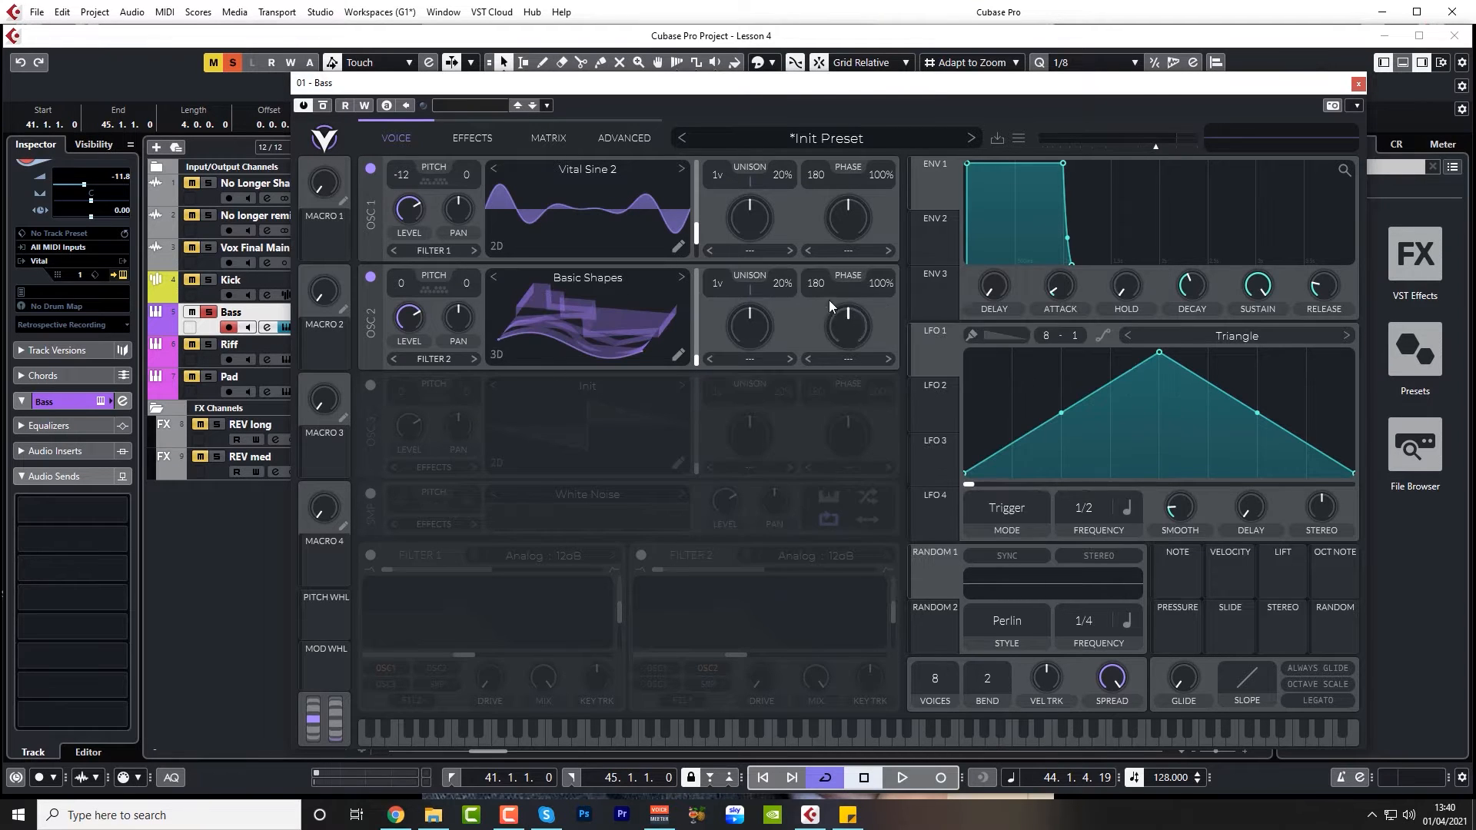
While auditioning the loop, raise oscillator 2's wavetable position slightly and transpose it to -12.
{"action": "key", "text": "space"}
{"action": "mouse_move", "coordinate": [700, 352]}
{"action": "mouse_move", "coordinate": [700, 352]}
{"action": "left_mouse_down"}
{"action": "mouse_move", "coordinate": [713, 279]}
{"action": "mouse_move", "coordinate": [680, 348]}
{"action": "left_mouse_up"}
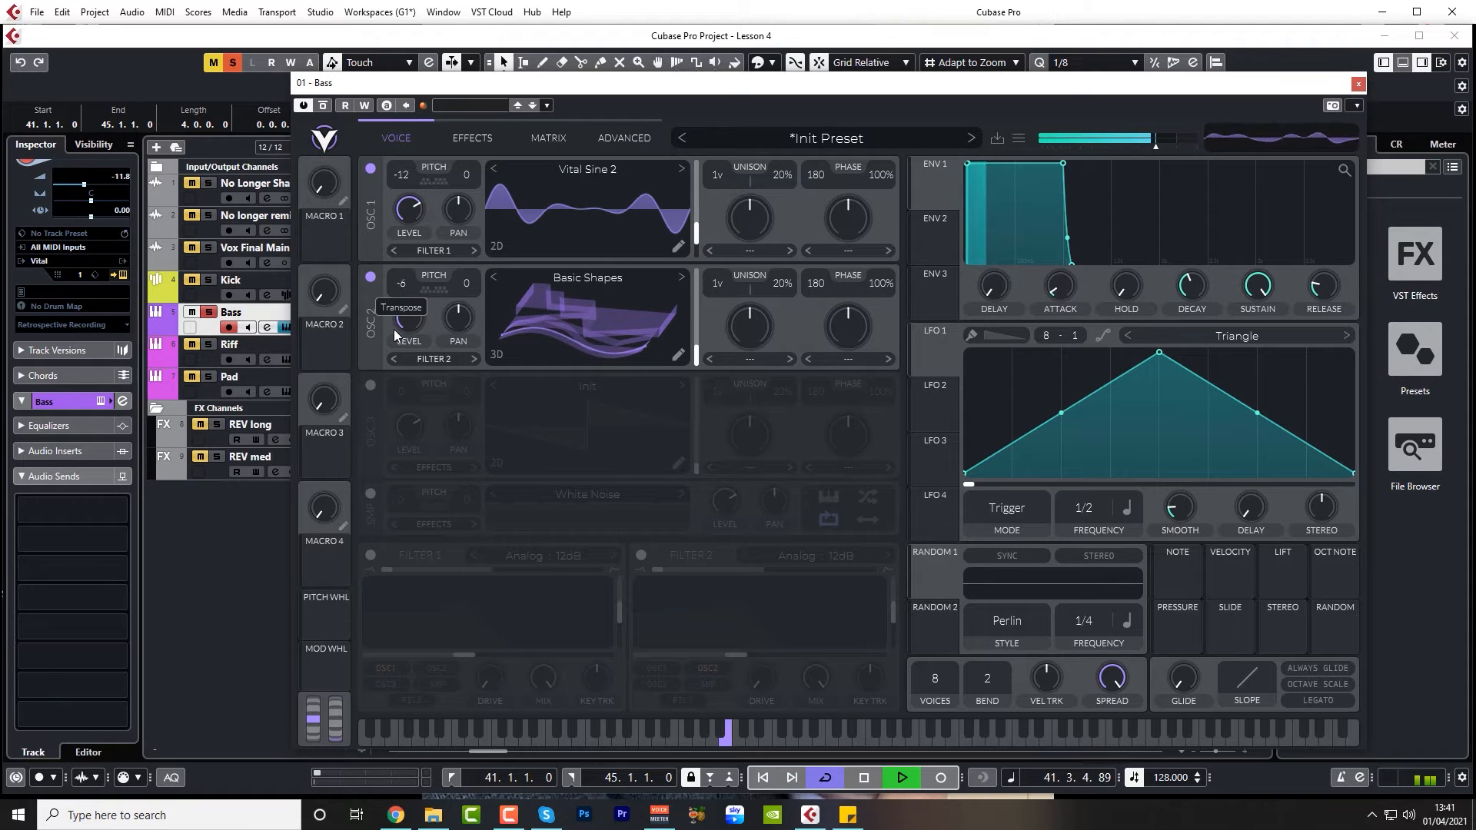
{"action": "left_click_drag", "start_coordinate": [395, 334], "coordinate": [391, 353]}
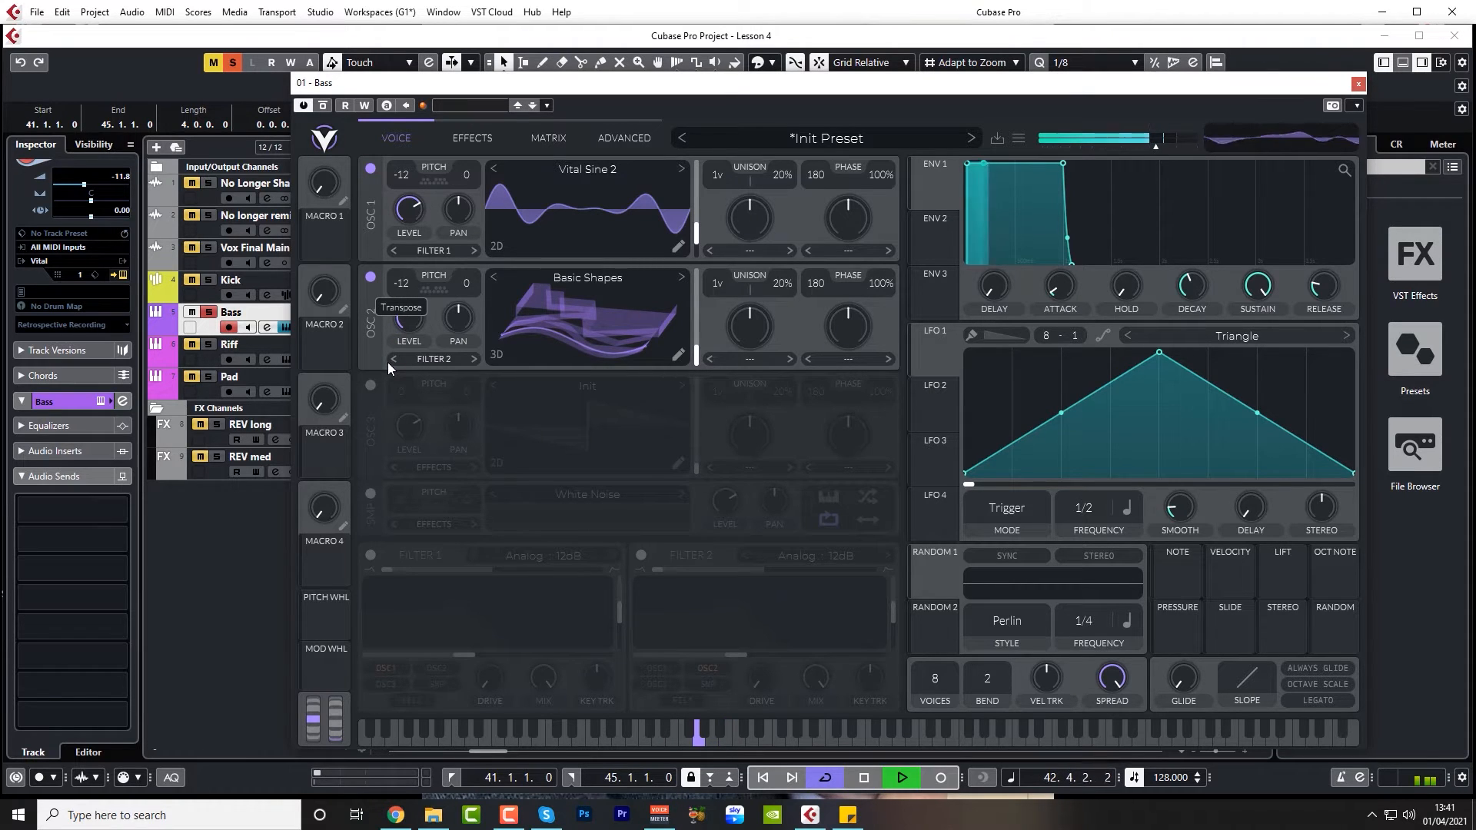
{"action": "key", "text": "space"}
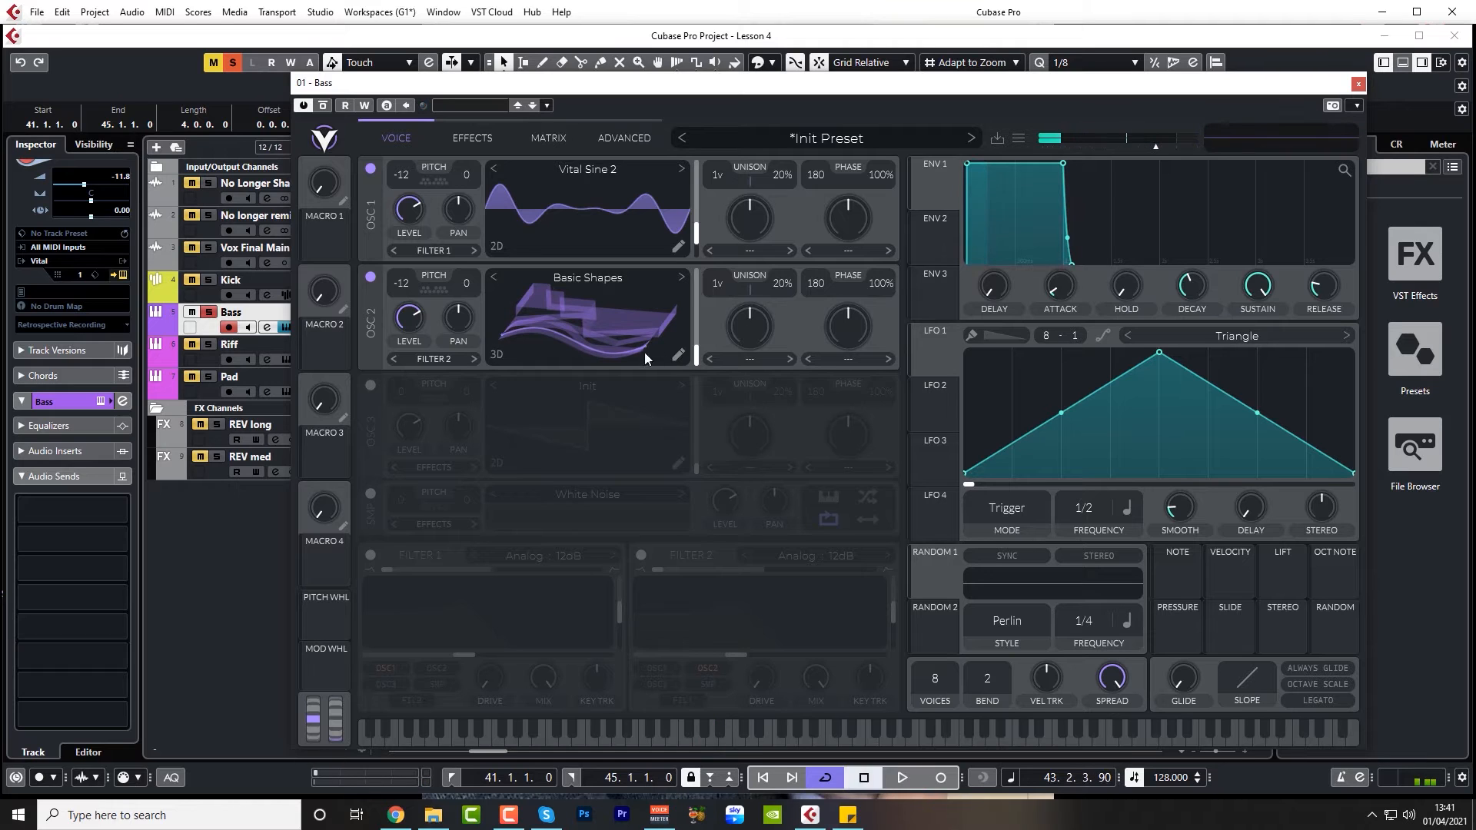
Audition the bass loop while switching oscillator 2 off and back on to compare its contribution.
{"action": "key", "text": "space"}
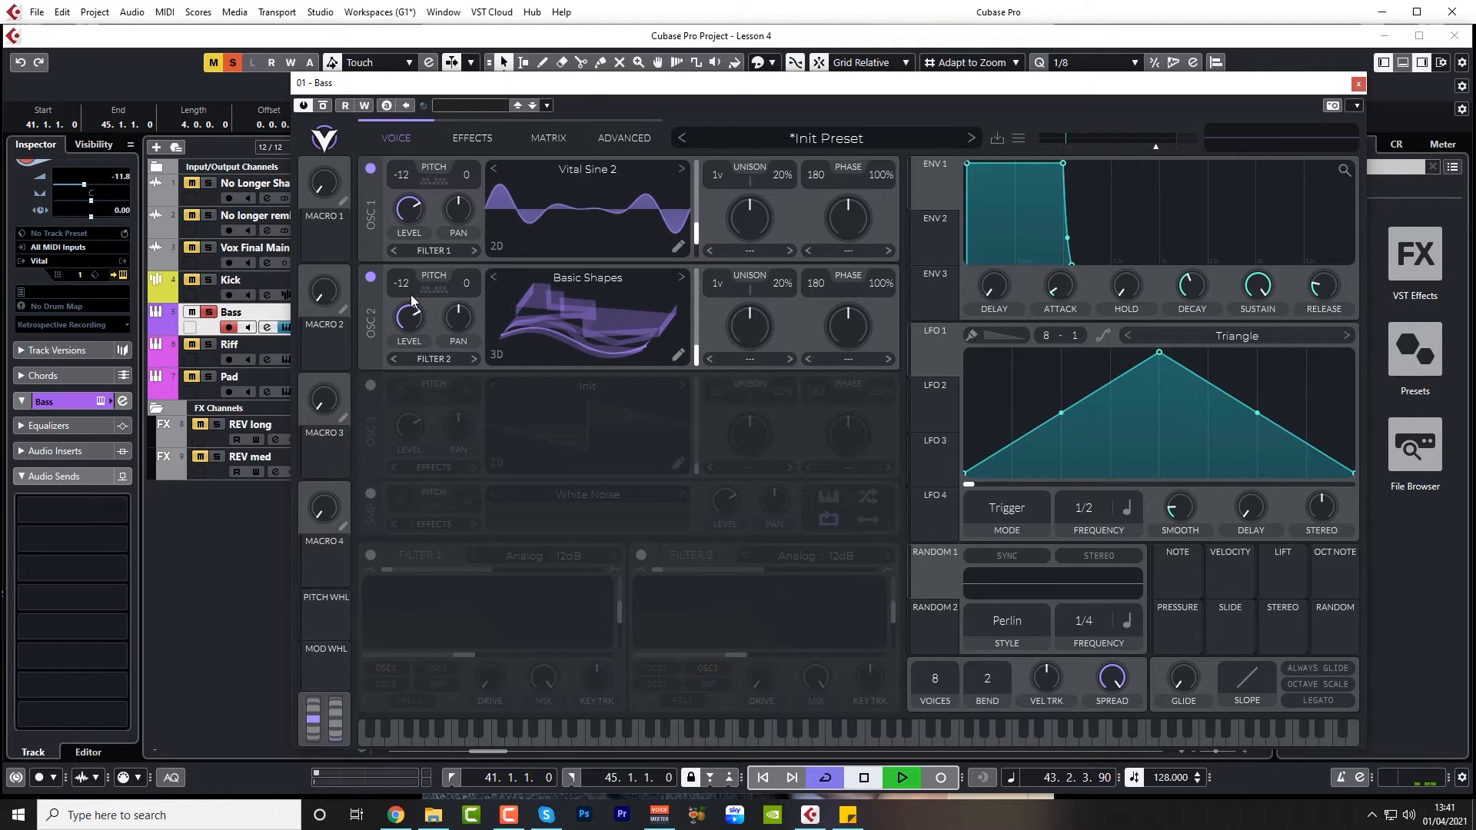
{"action": "left_click", "coordinate": [370, 278]}
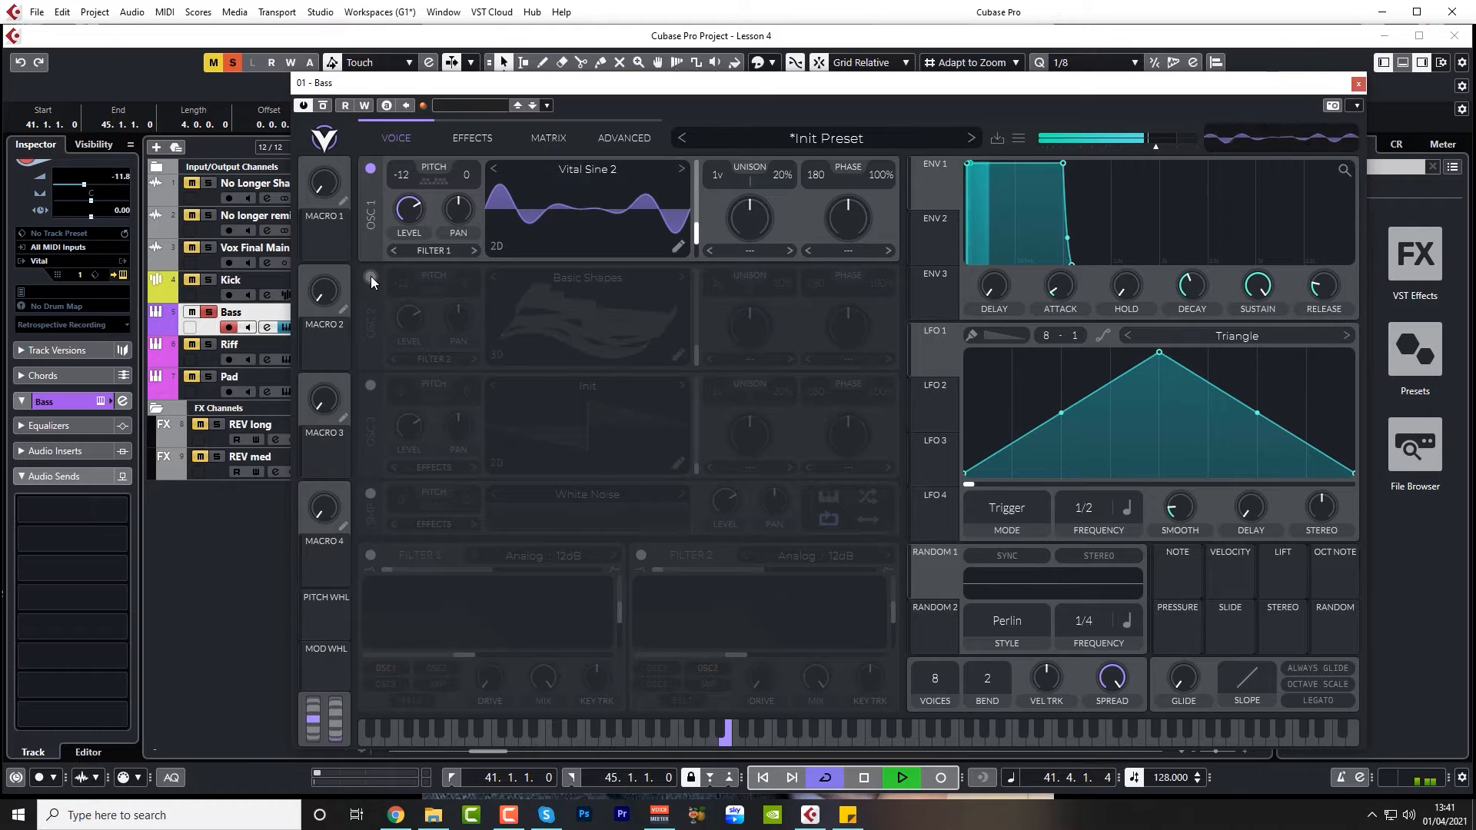
{"action": "left_click", "coordinate": [371, 277]}
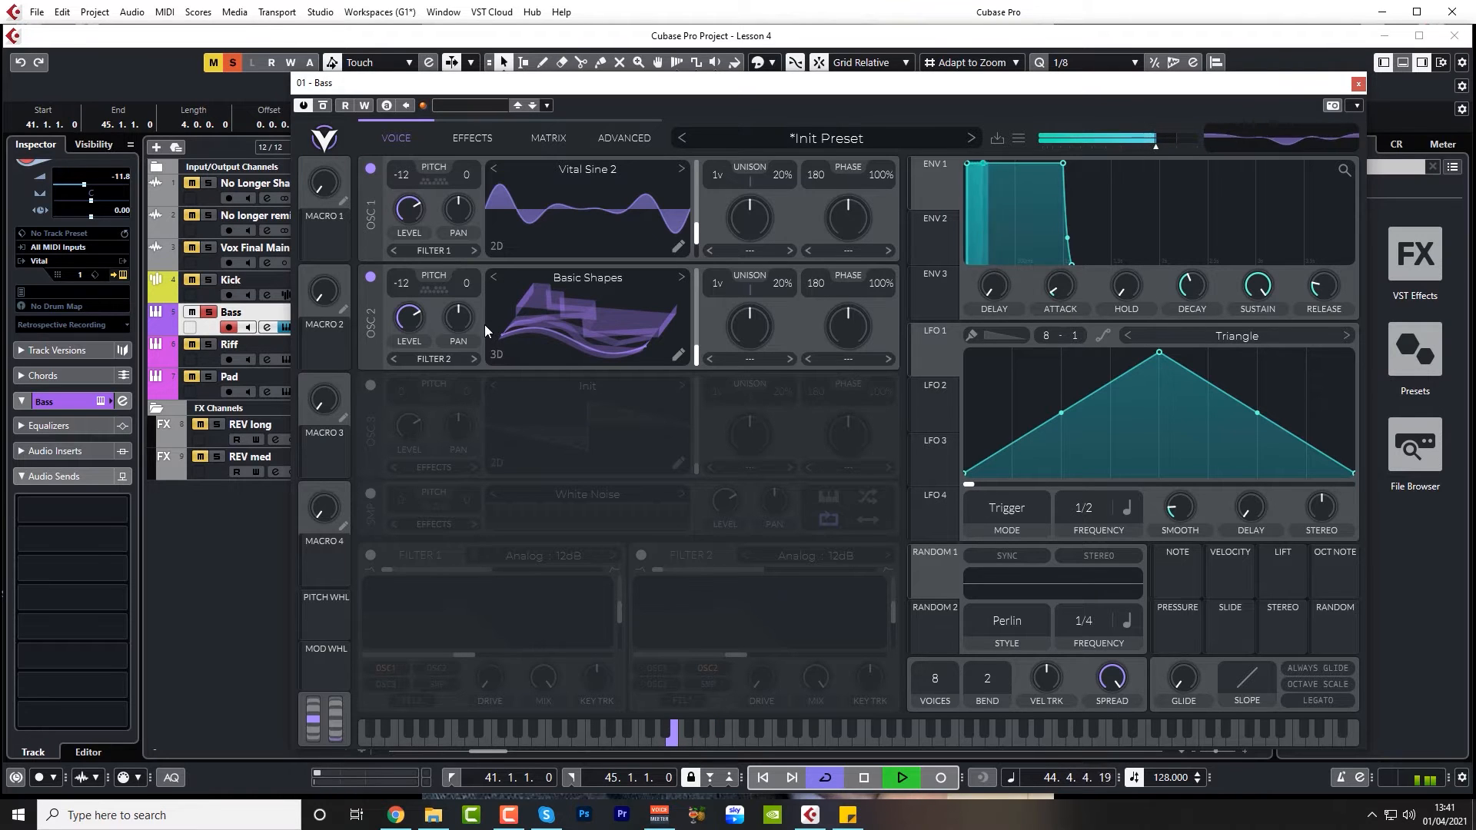
{"action": "key", "text": "space"}
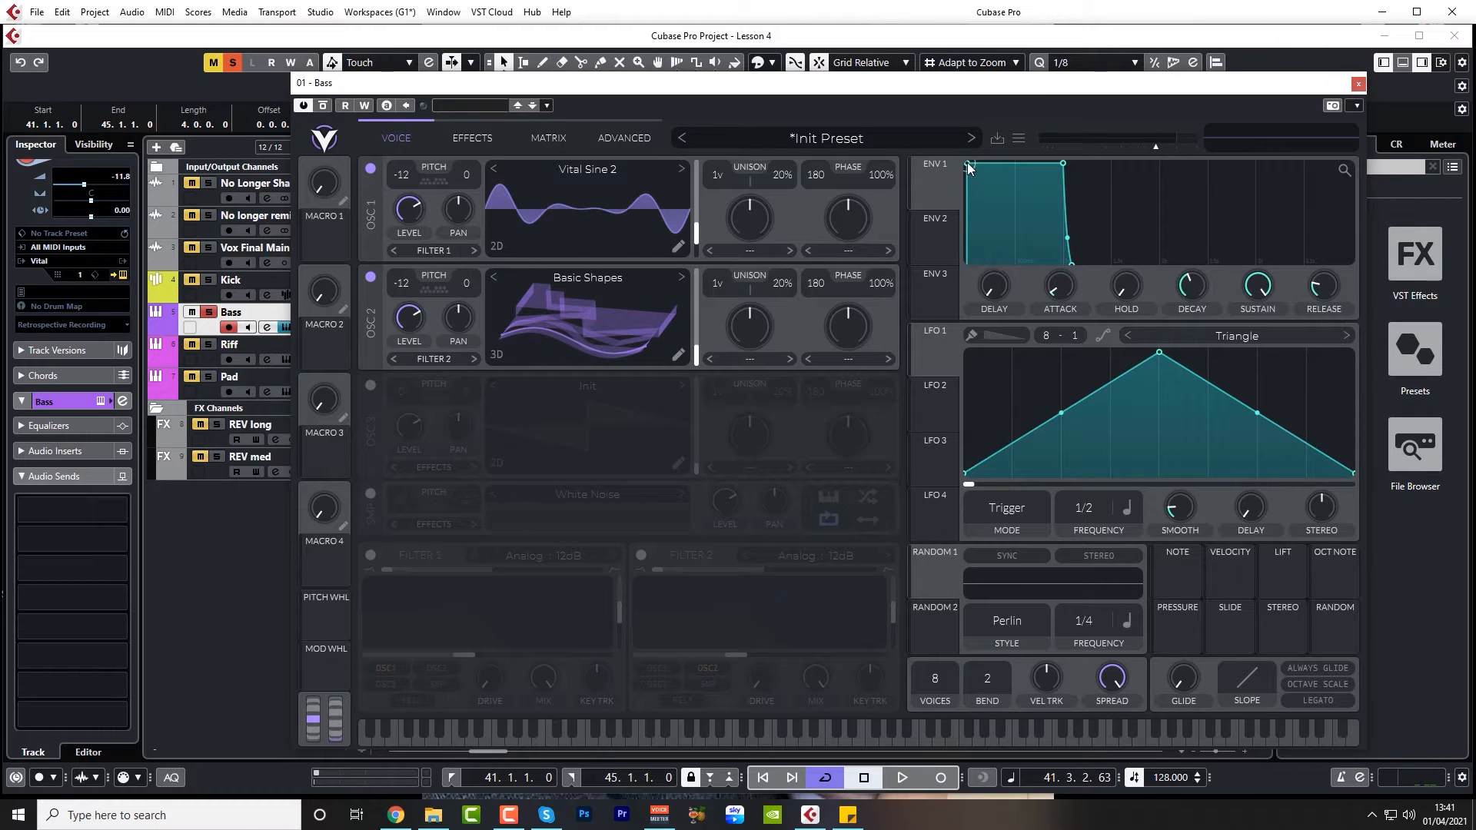
While auditioning the loop, raise envelope 1's attack slightly.
{"action": "key", "text": "space"}
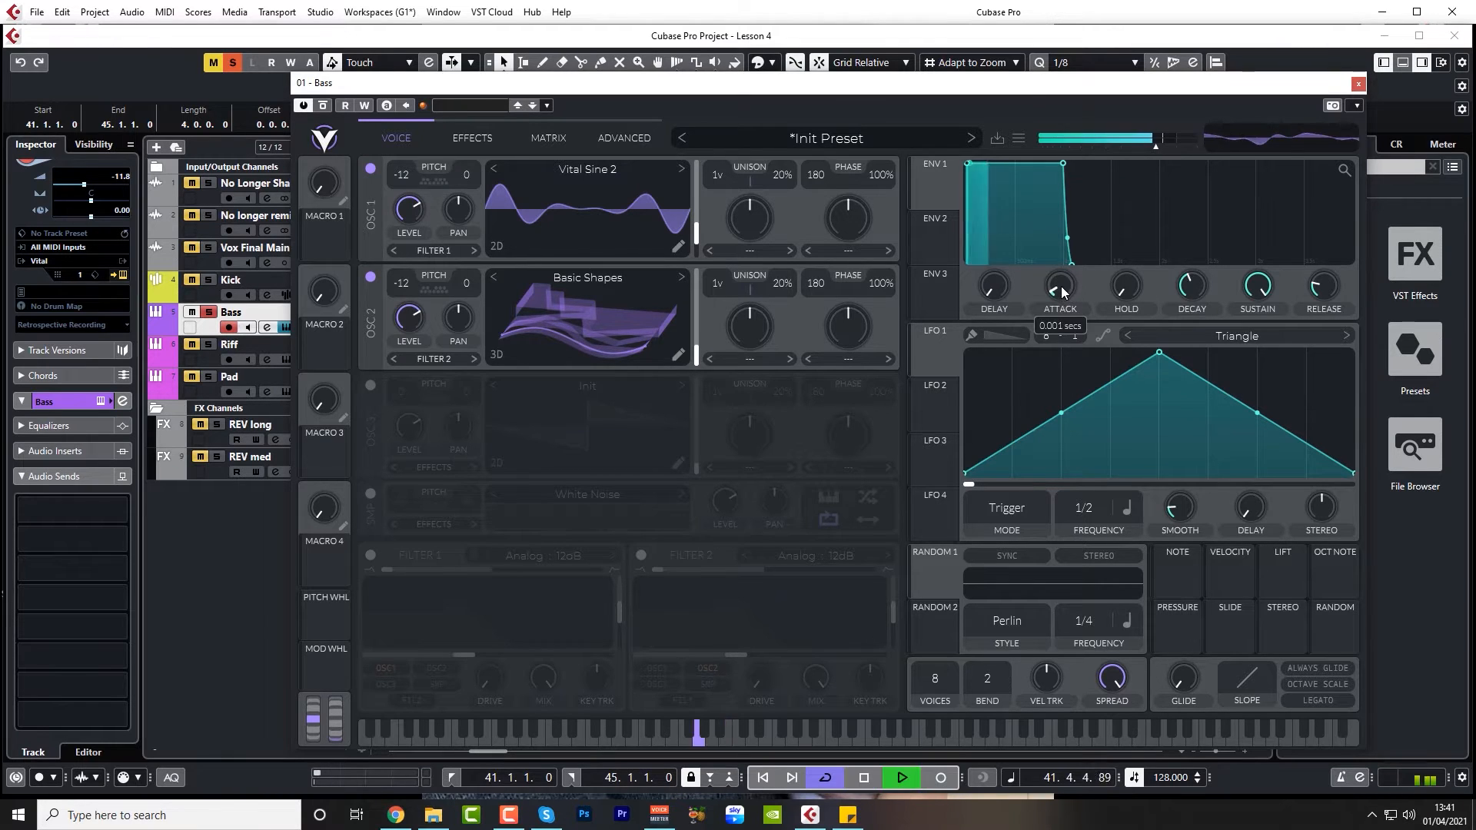
{"action": "left_click_drag", "start_coordinate": [1064, 287], "coordinate": [1067, 283]}
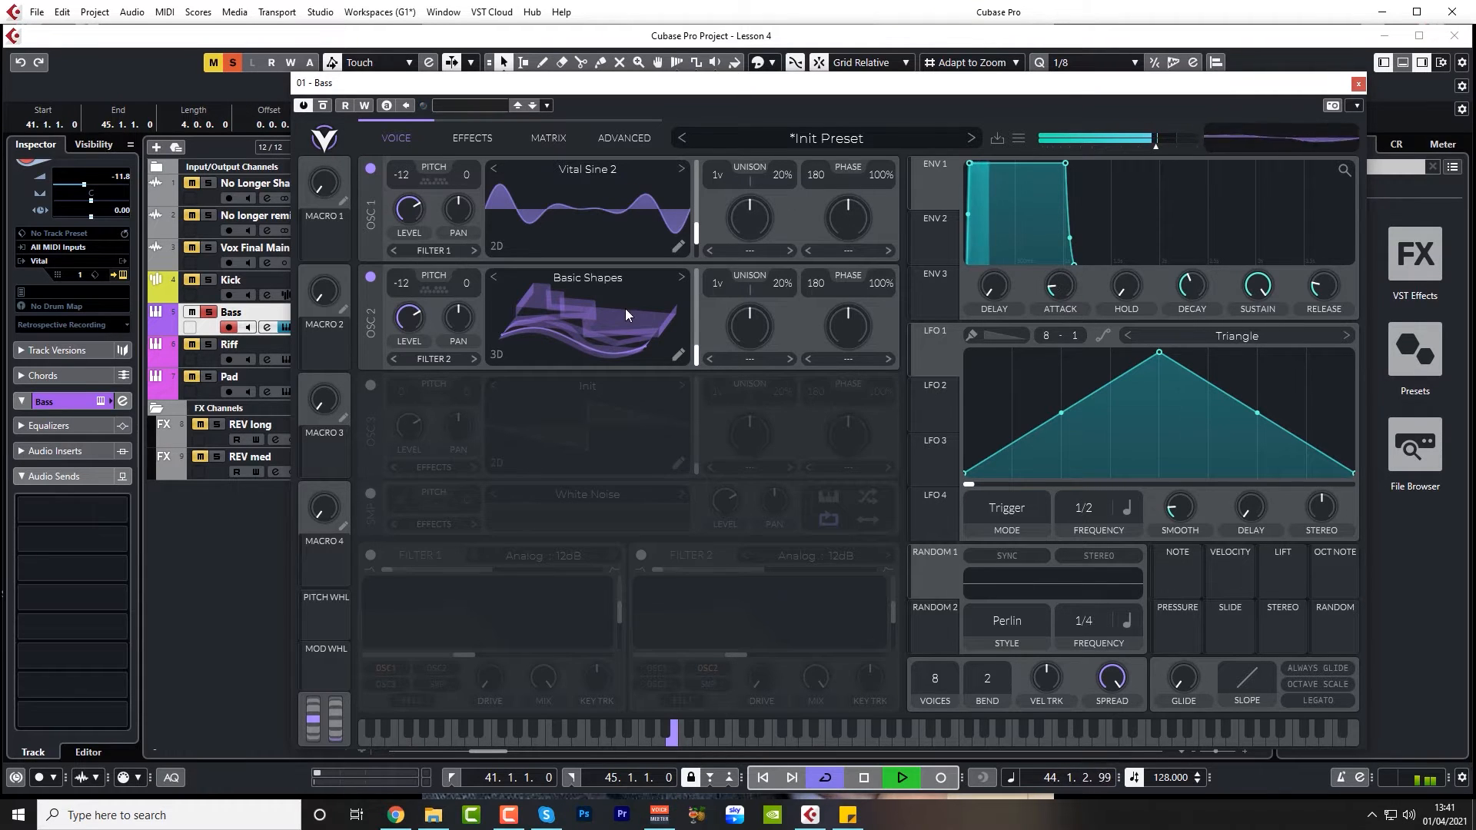
{"action": "key", "text": "space"}
Route oscillator 2 to Filter 1, enable oscillator 3 and route it to Filter 1 as well.
{"action": "left_click", "coordinate": [454, 359]}
{"action": "left_click", "coordinate": [439, 379]}
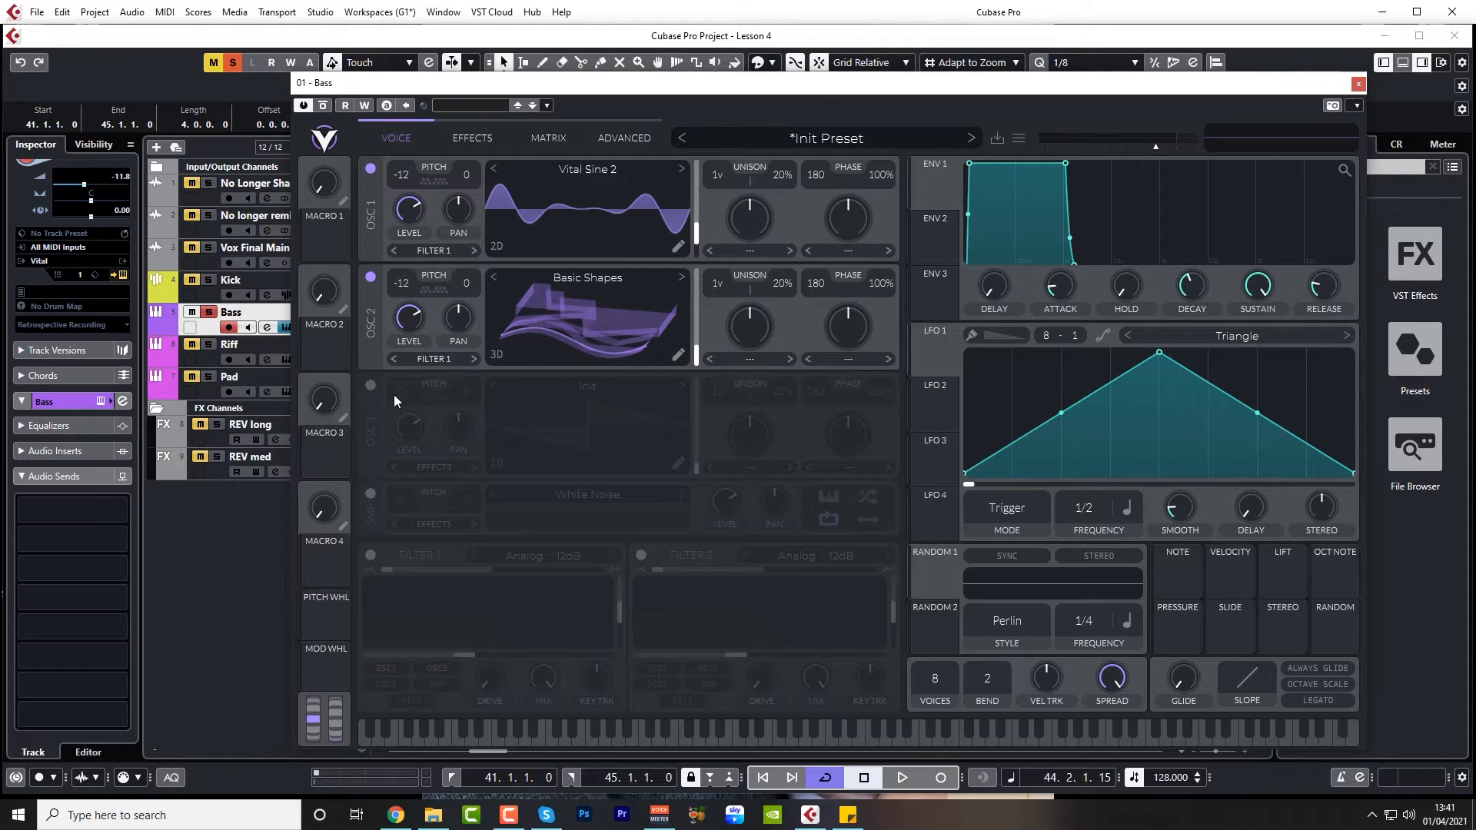
{"action": "left_click", "coordinate": [371, 385]}
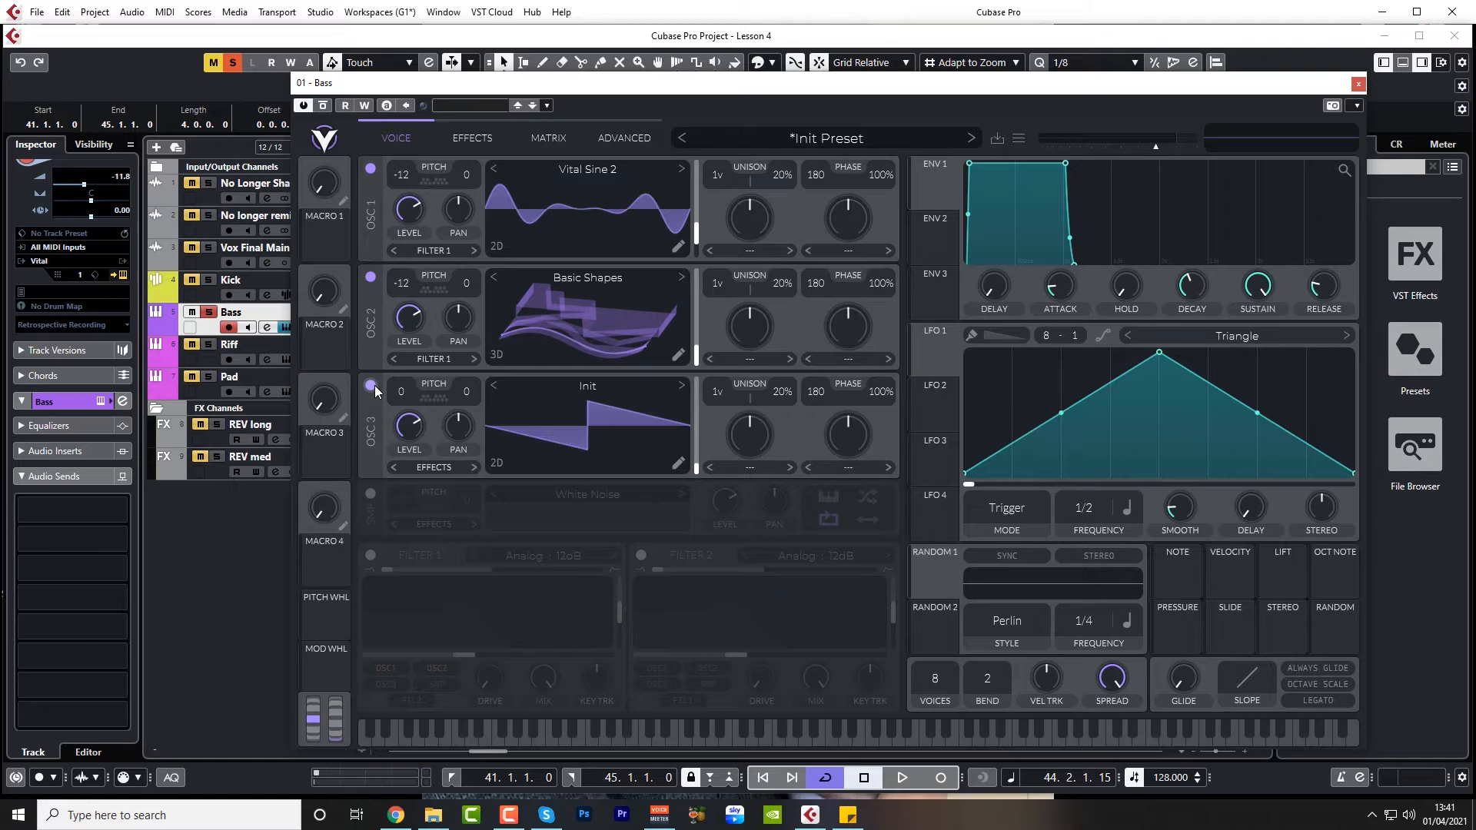
{"action": "left_click", "coordinate": [441, 471]}
{"action": "left_click", "coordinate": [434, 481]}
Load the Factory Classic Blend wavetable into oscillator 3.
{"action": "left_click", "coordinate": [604, 384]}
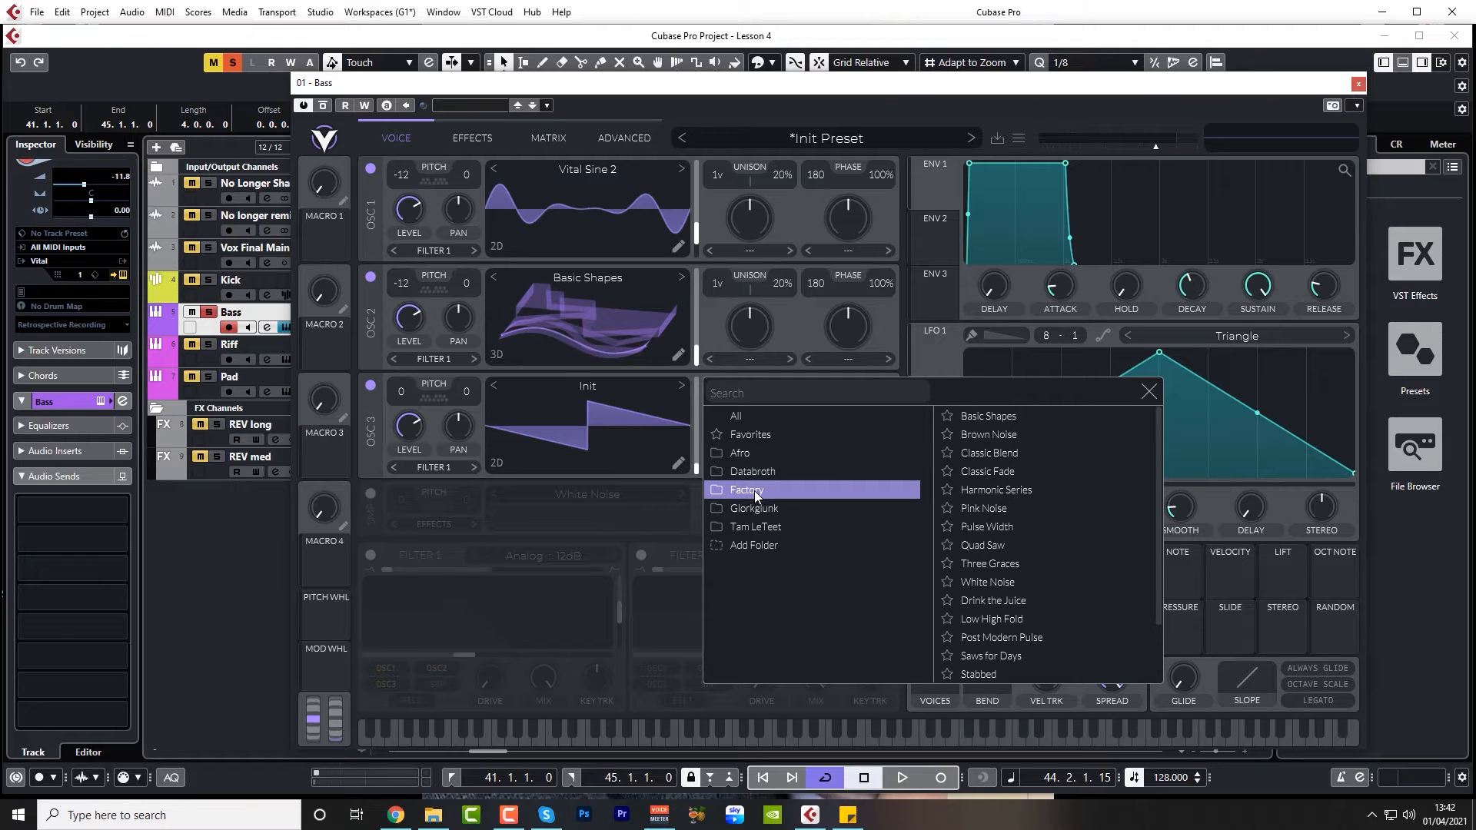
{"action": "left_click", "coordinate": [988, 455]}
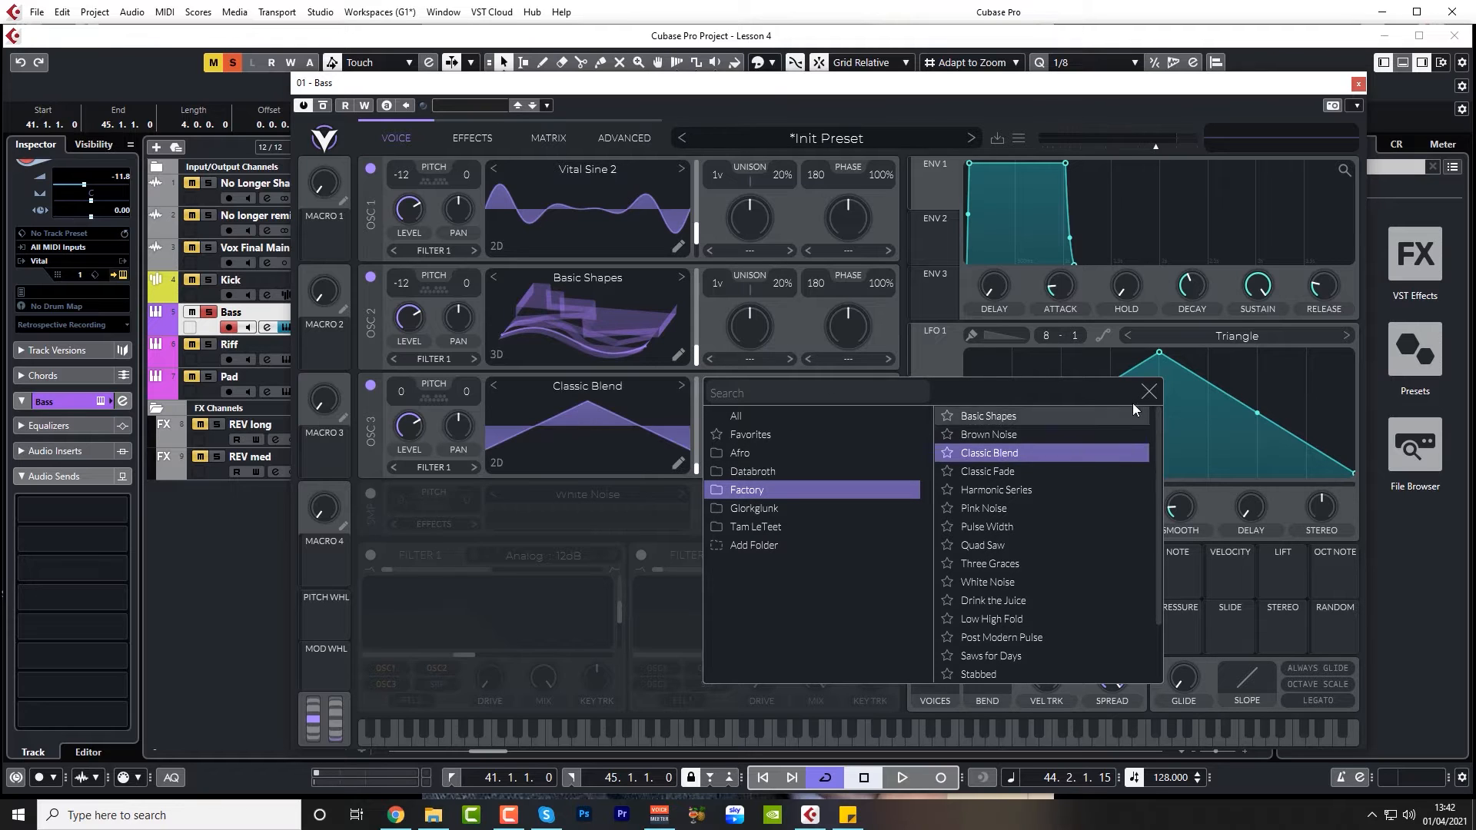
{"action": "left_click", "coordinate": [1149, 392]}
Audition the loop while toggling oscillator 3 and sweeping its level from nearly full to nearly zero and back to the starting level.
{"action": "key", "text": "space"}
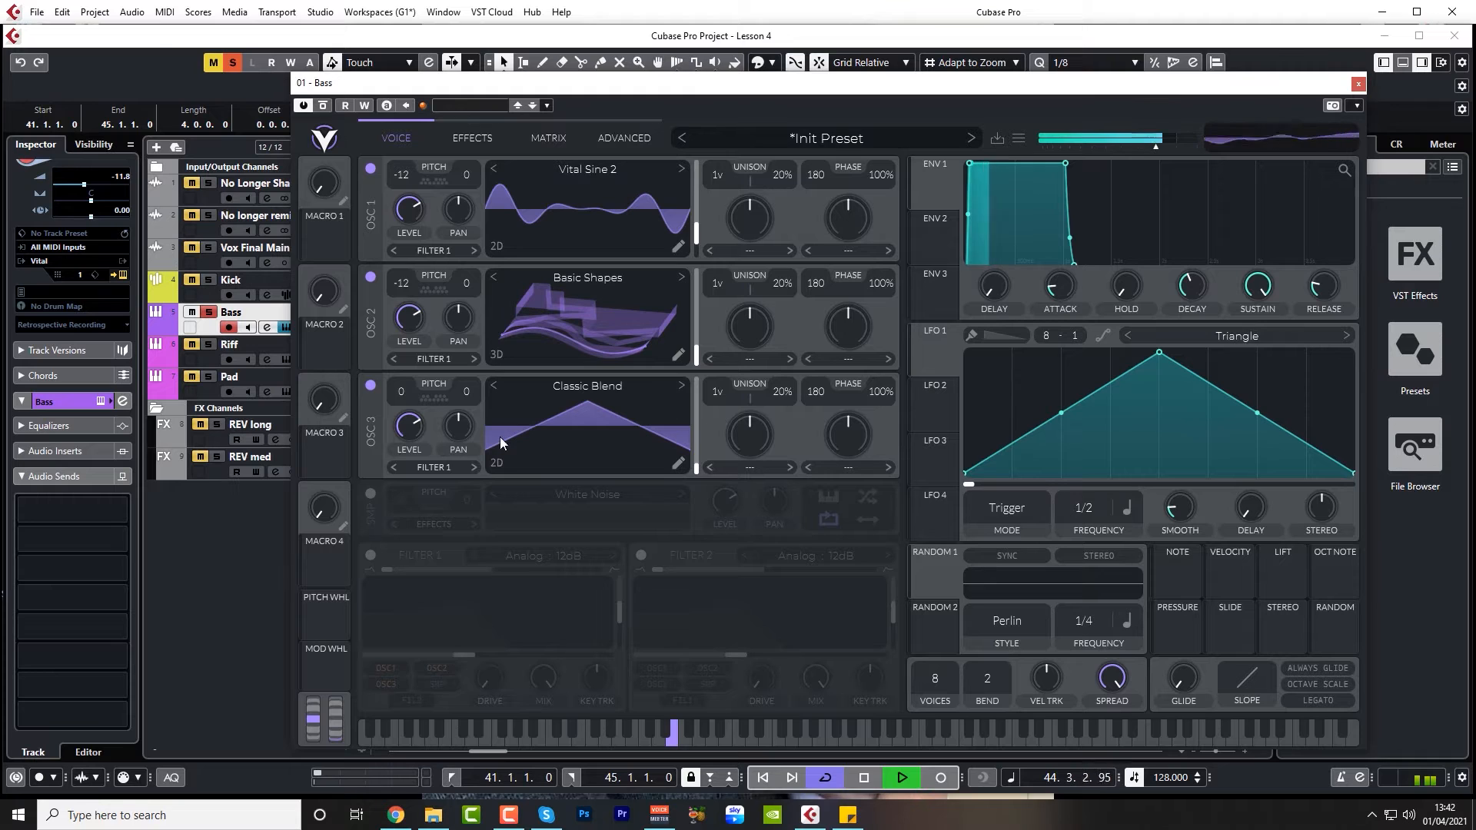
{"action": "left_click", "coordinate": [371, 386]}
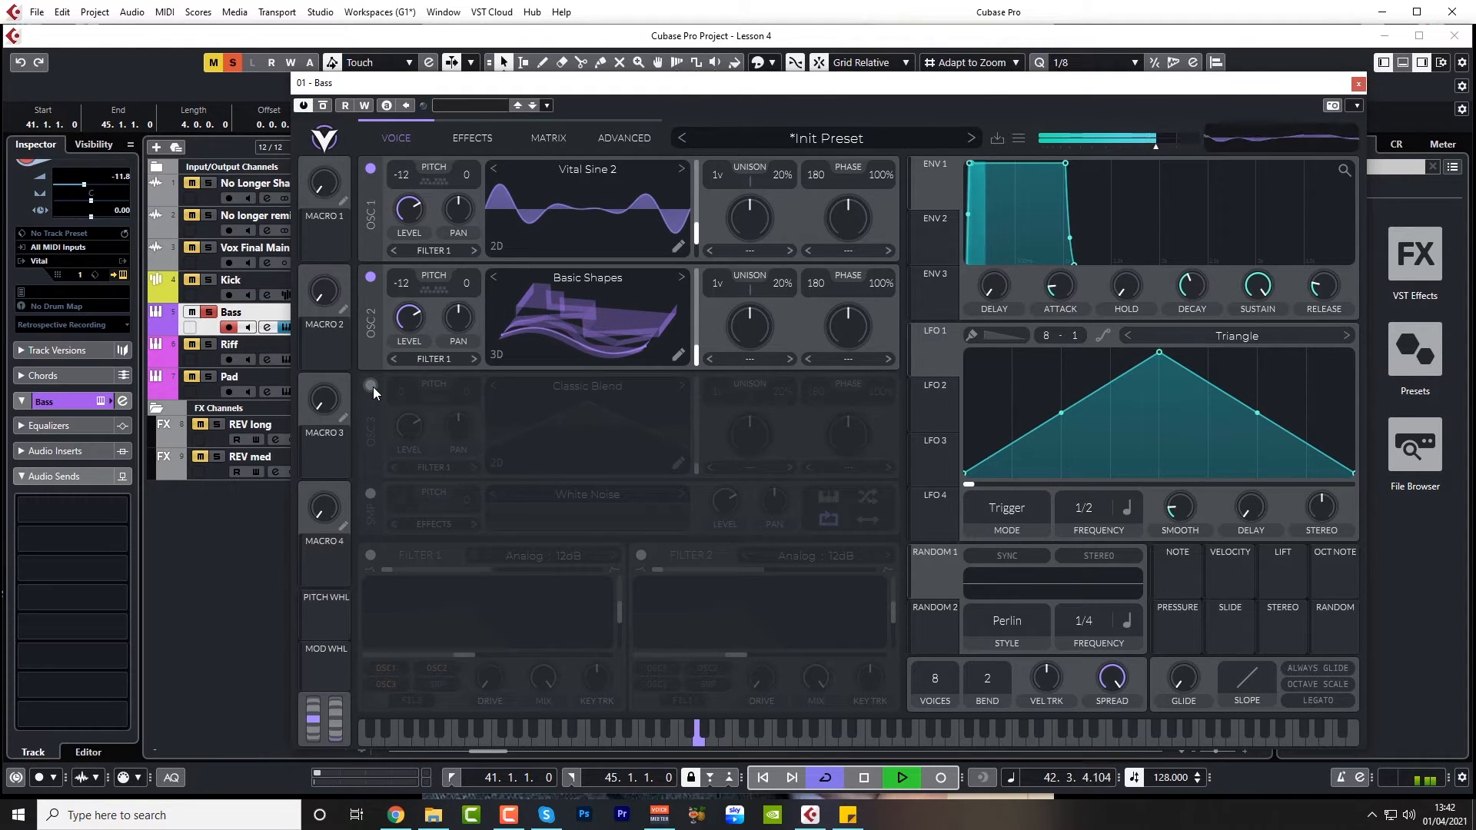
{"action": "left_click", "coordinate": [372, 385]}
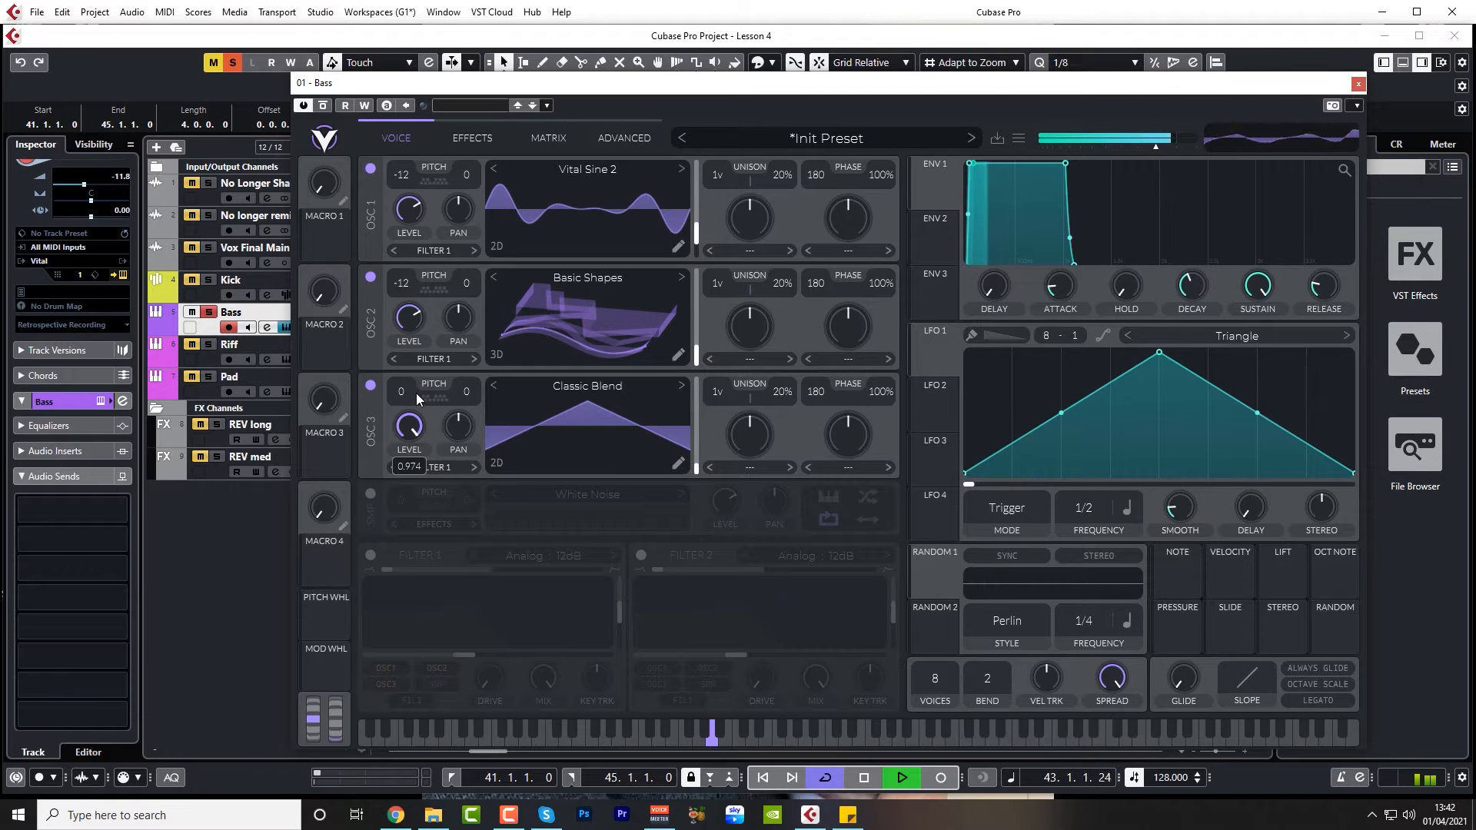
{"action": "left_click_drag", "start_coordinate": [417, 394], "coordinate": [408, 431]}
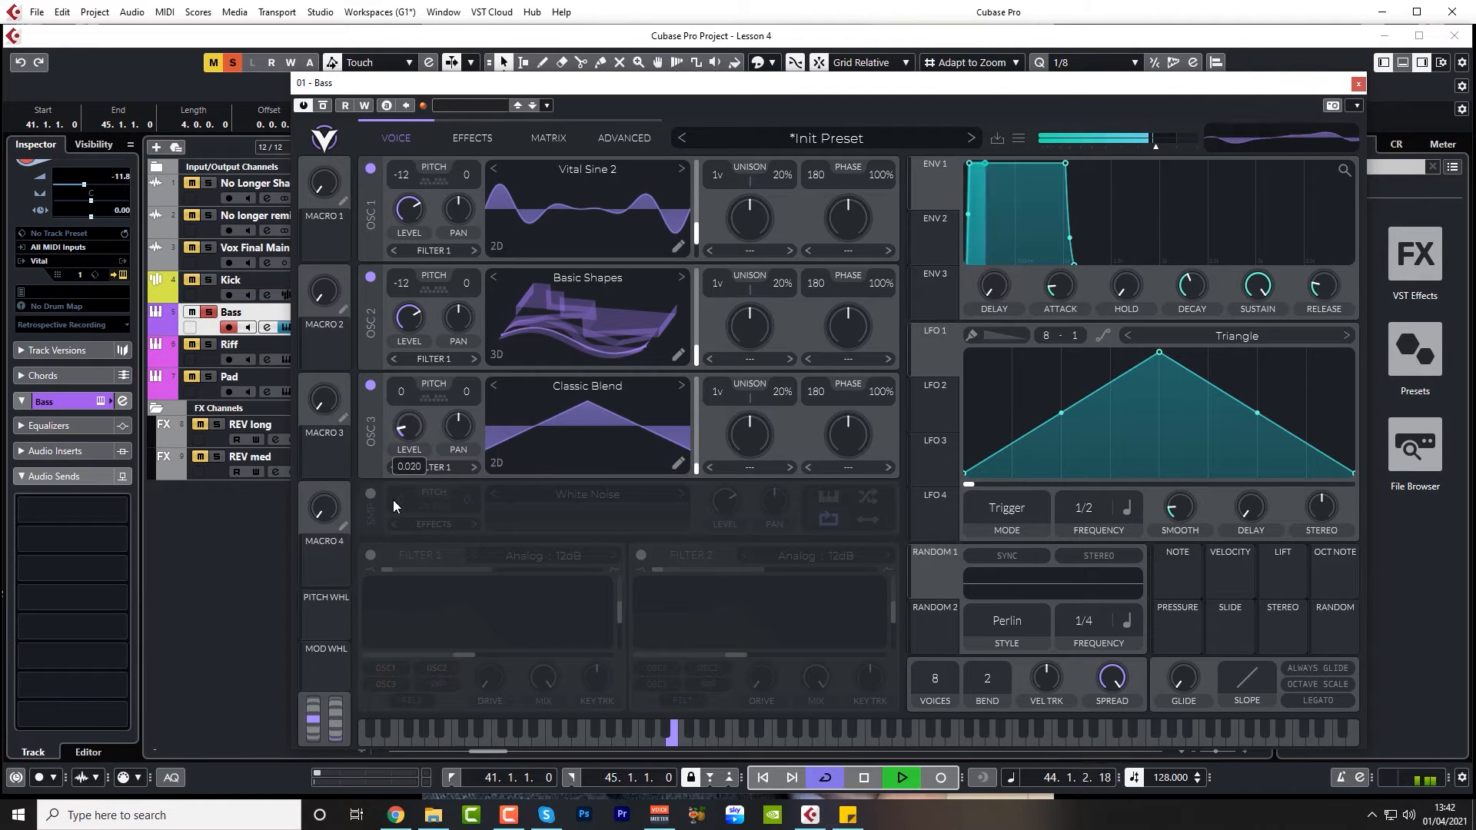
{"action": "left_click_drag", "start_coordinate": [394, 500], "coordinate": [399, 473]}
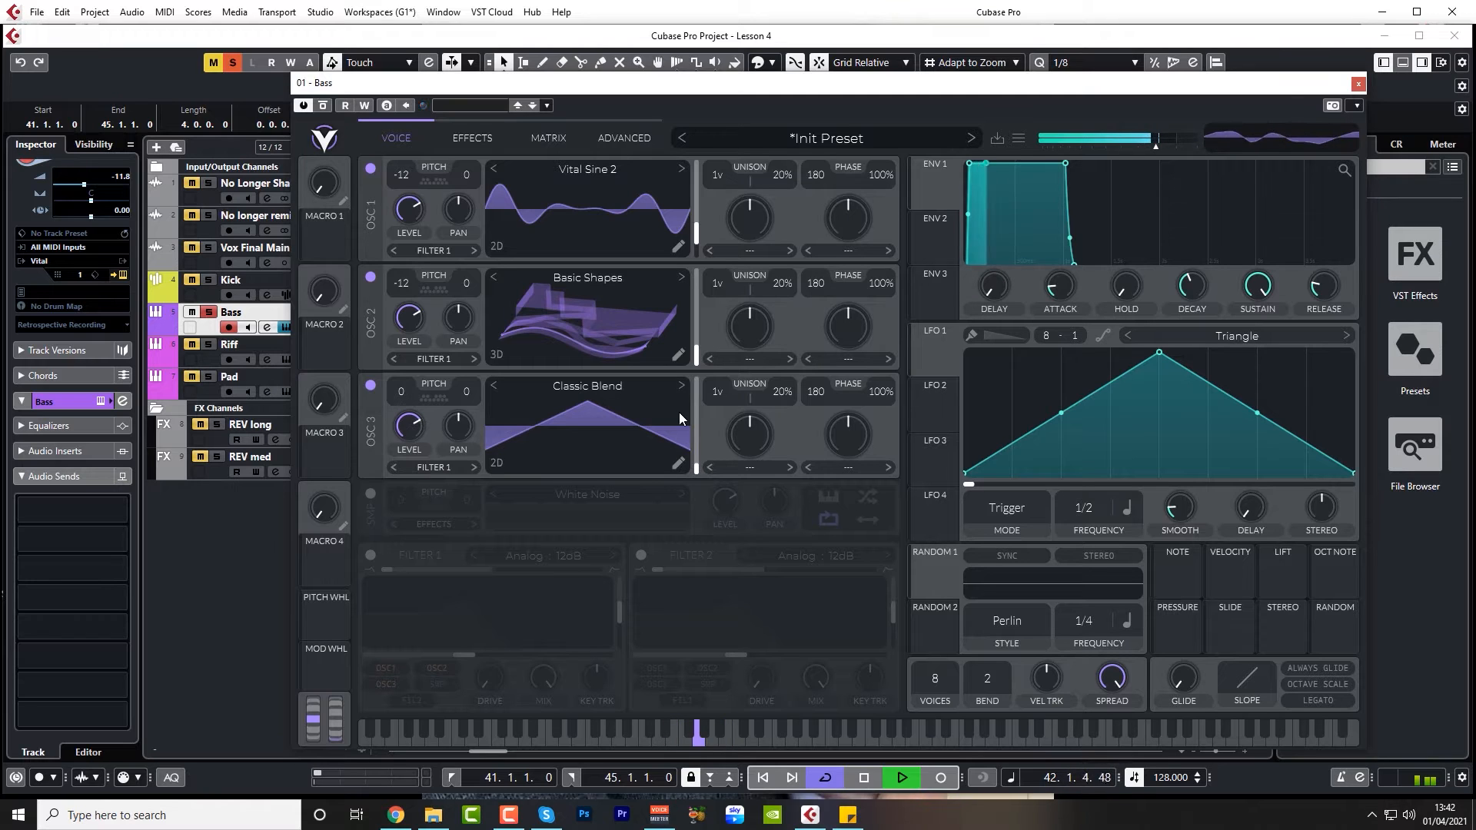
{"action": "key", "text": "space"}
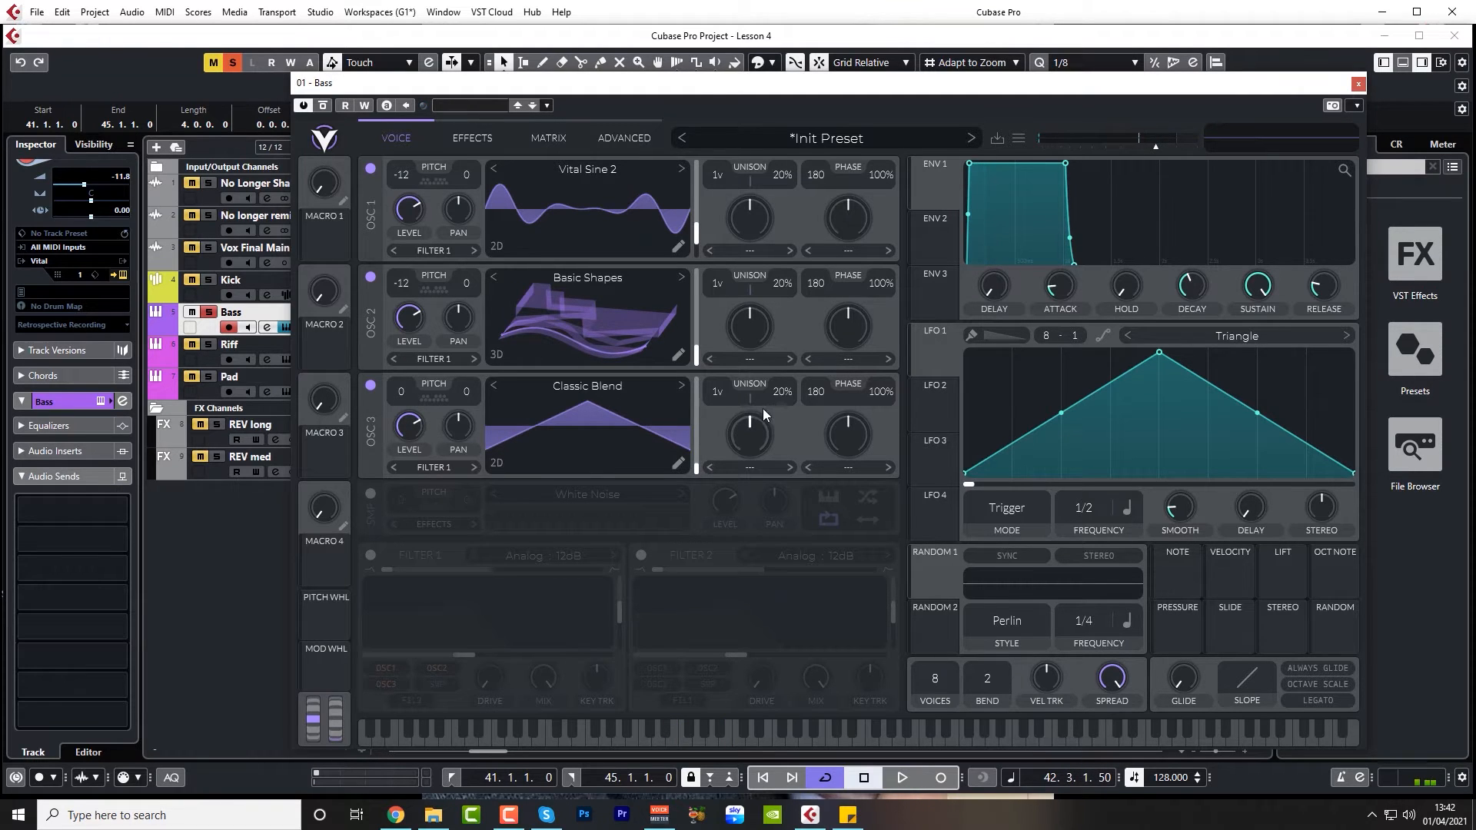
While auditioning the loop, try two unison voices with 2% detune on oscillator 3 and settle on one voice with 0% detune.
{"action": "key", "text": "space"}
{"action": "left_click_drag", "start_coordinate": [722, 389], "coordinate": [775, 435]}
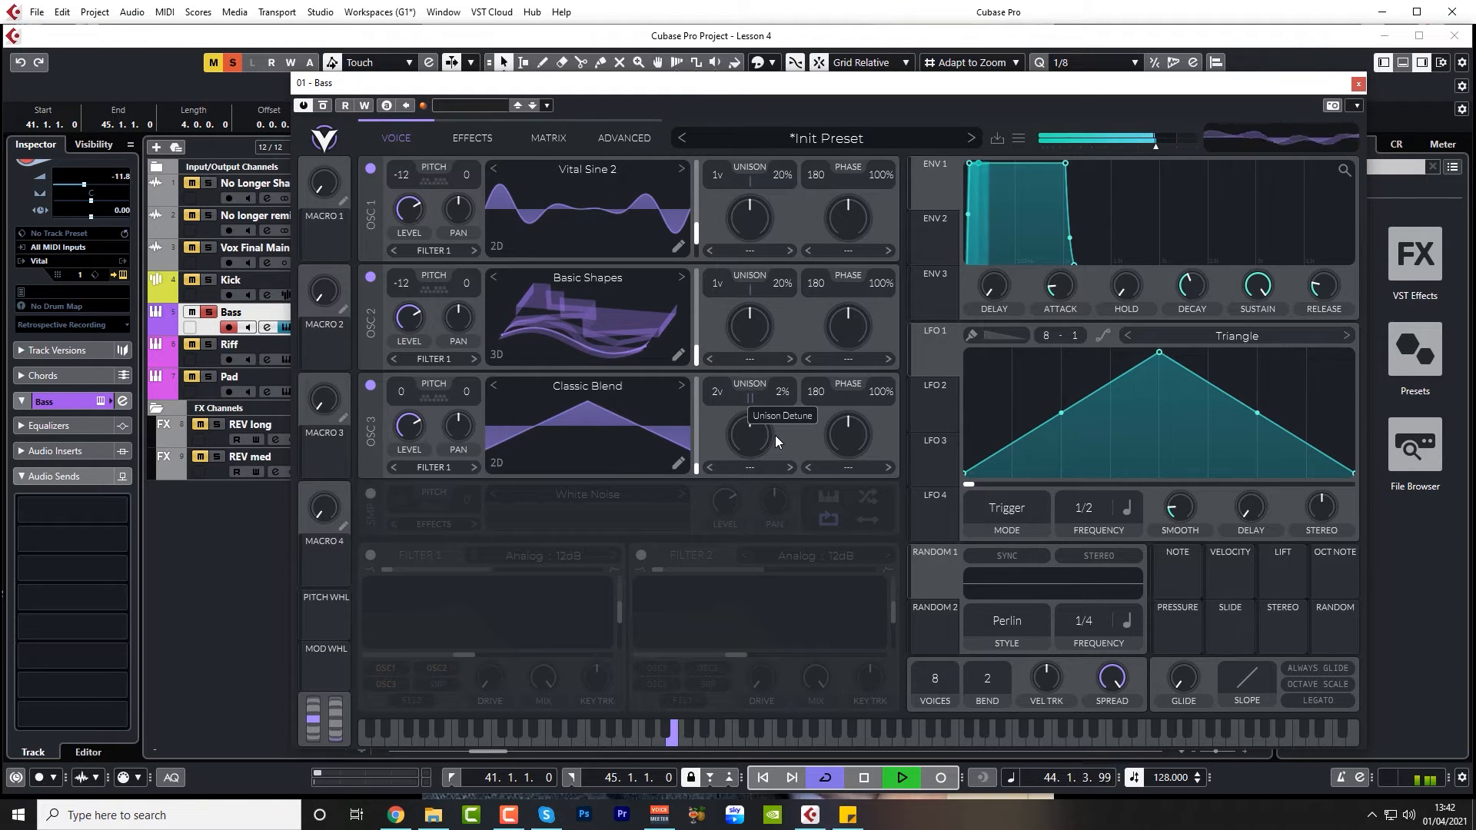
{"action": "left_click", "coordinate": [370, 386]}
{"action": "left_click", "coordinate": [371, 386]}
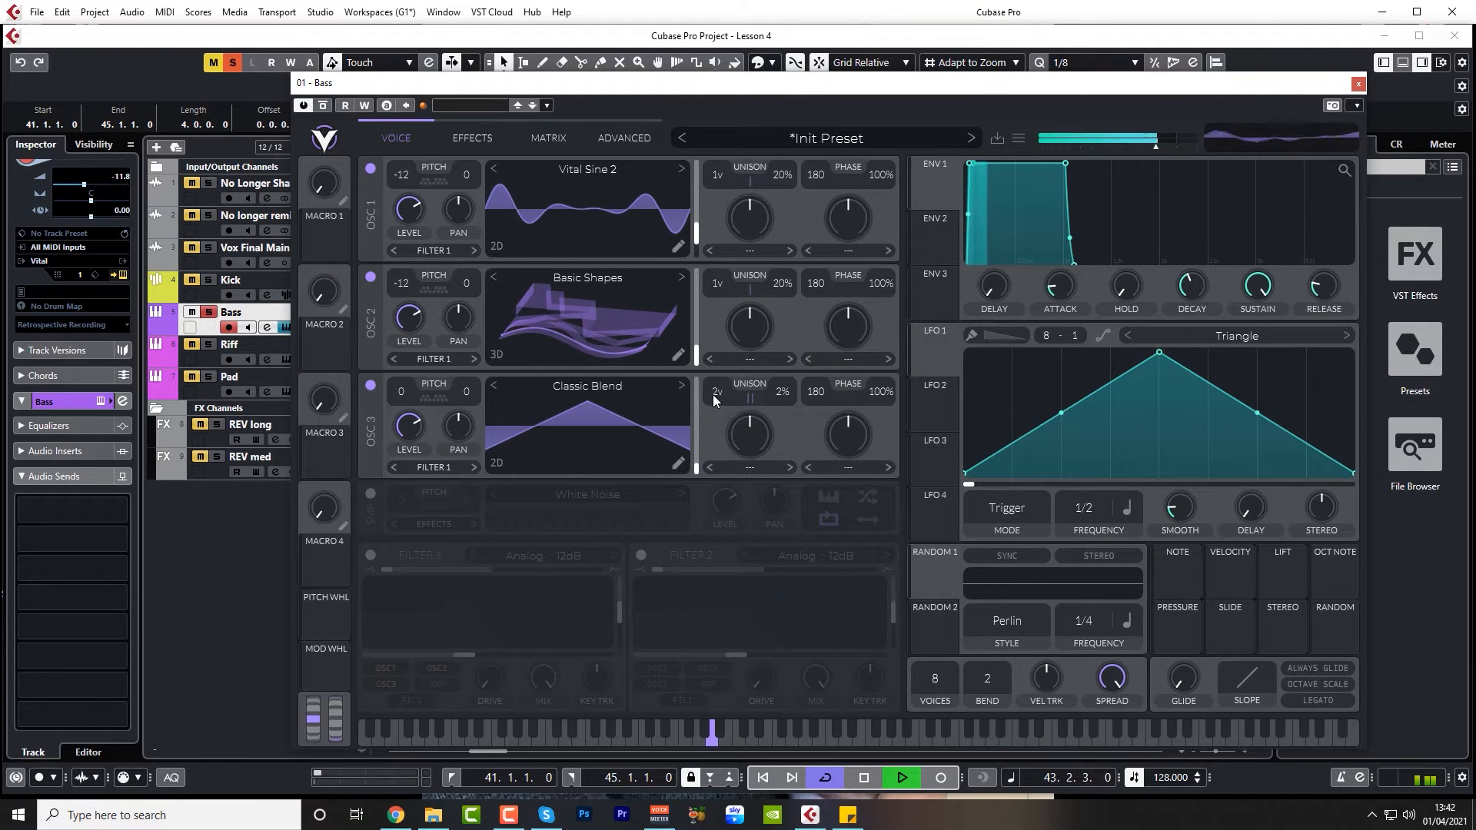
{"action": "left_click_drag", "start_coordinate": [784, 392], "coordinate": [776, 422]}
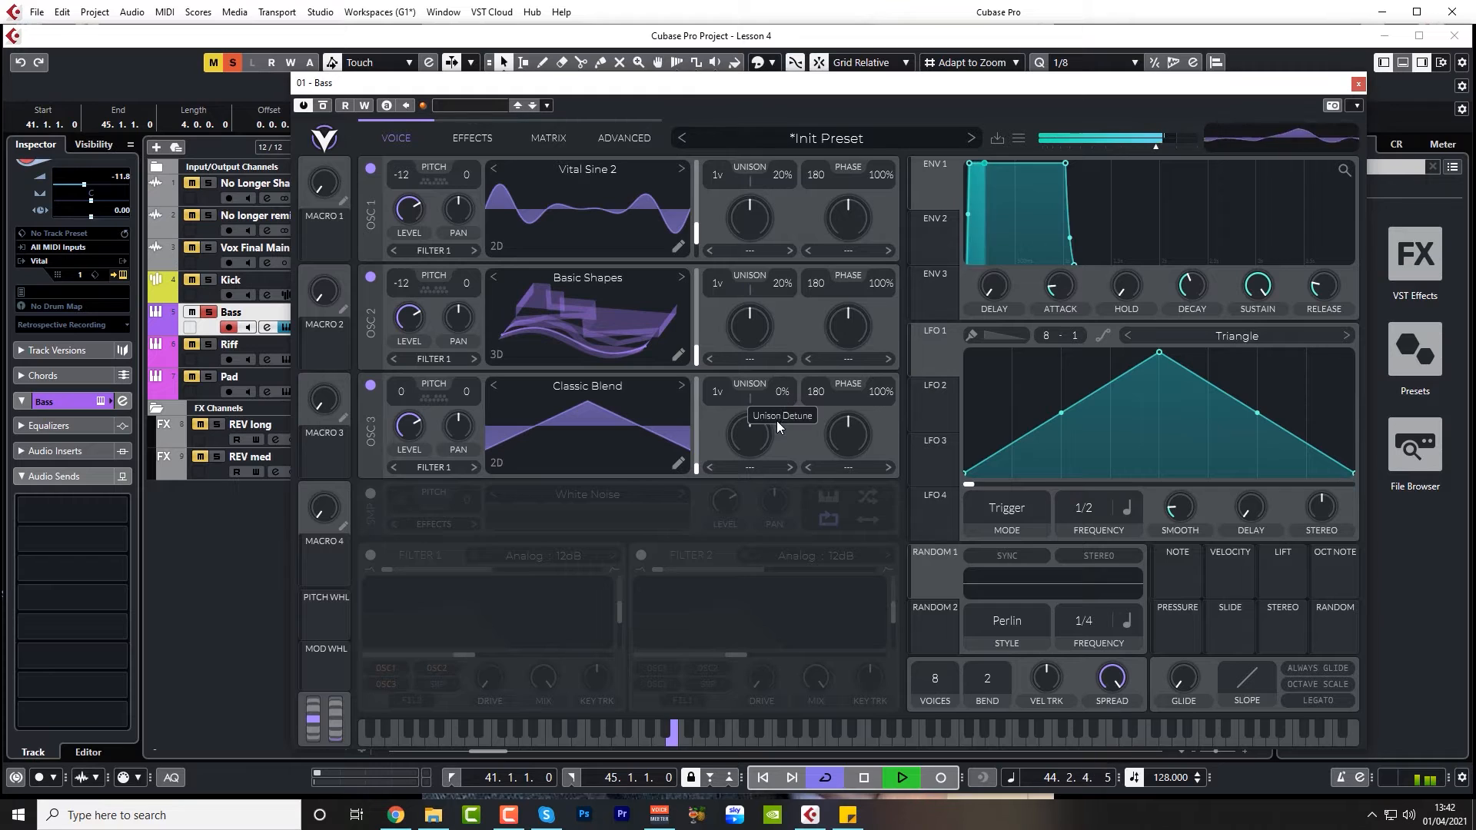
{"action": "key", "text": "space"}
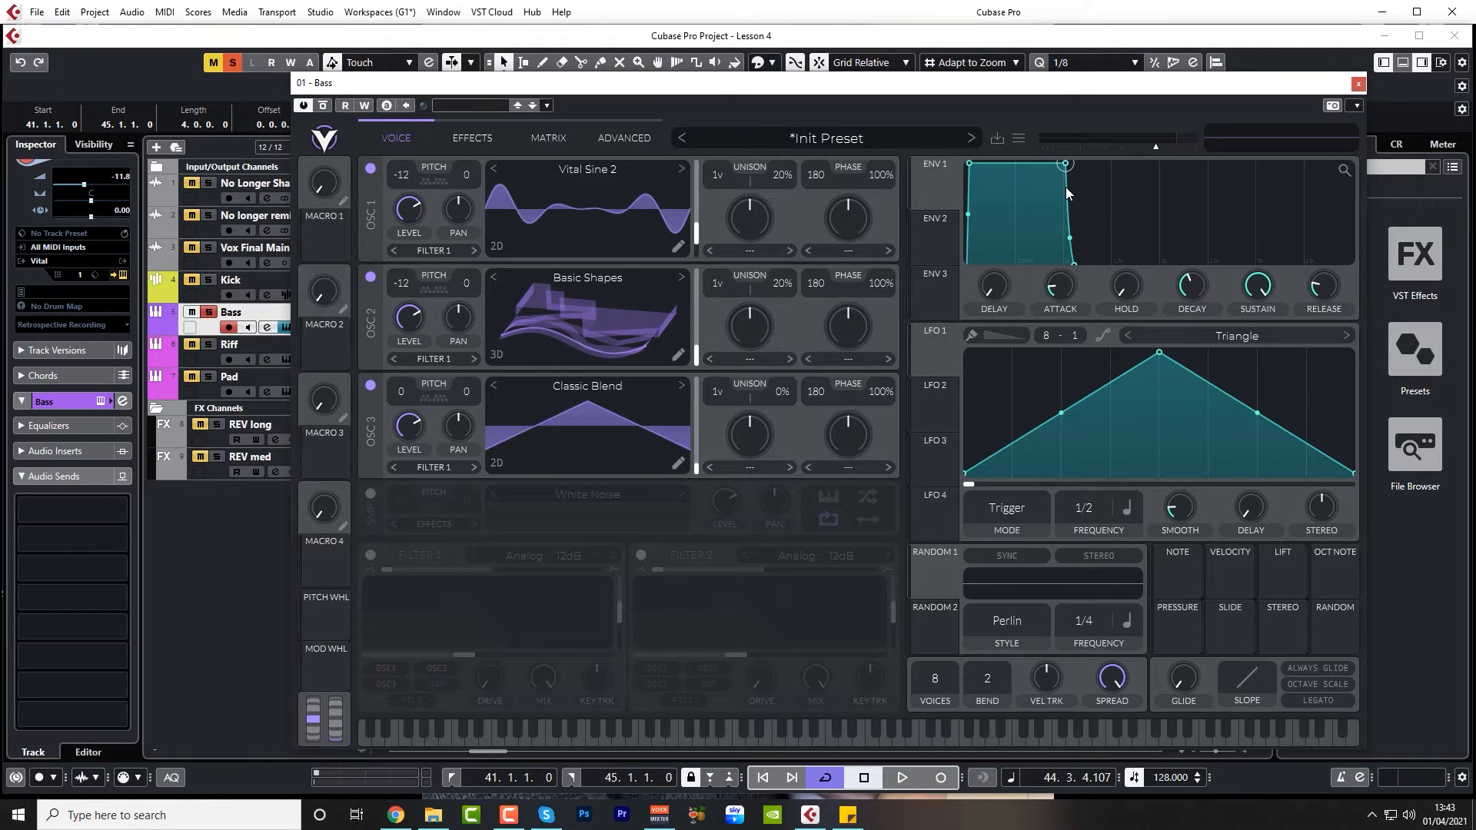
While auditioning the loop, shorten envelope 1's decay, lower its sustain to about 0.43 and lengthen its release slightly.
{"action": "key", "text": "space"}
{"action": "left_click_drag", "start_coordinate": [1063, 169], "coordinate": [985, 215]}
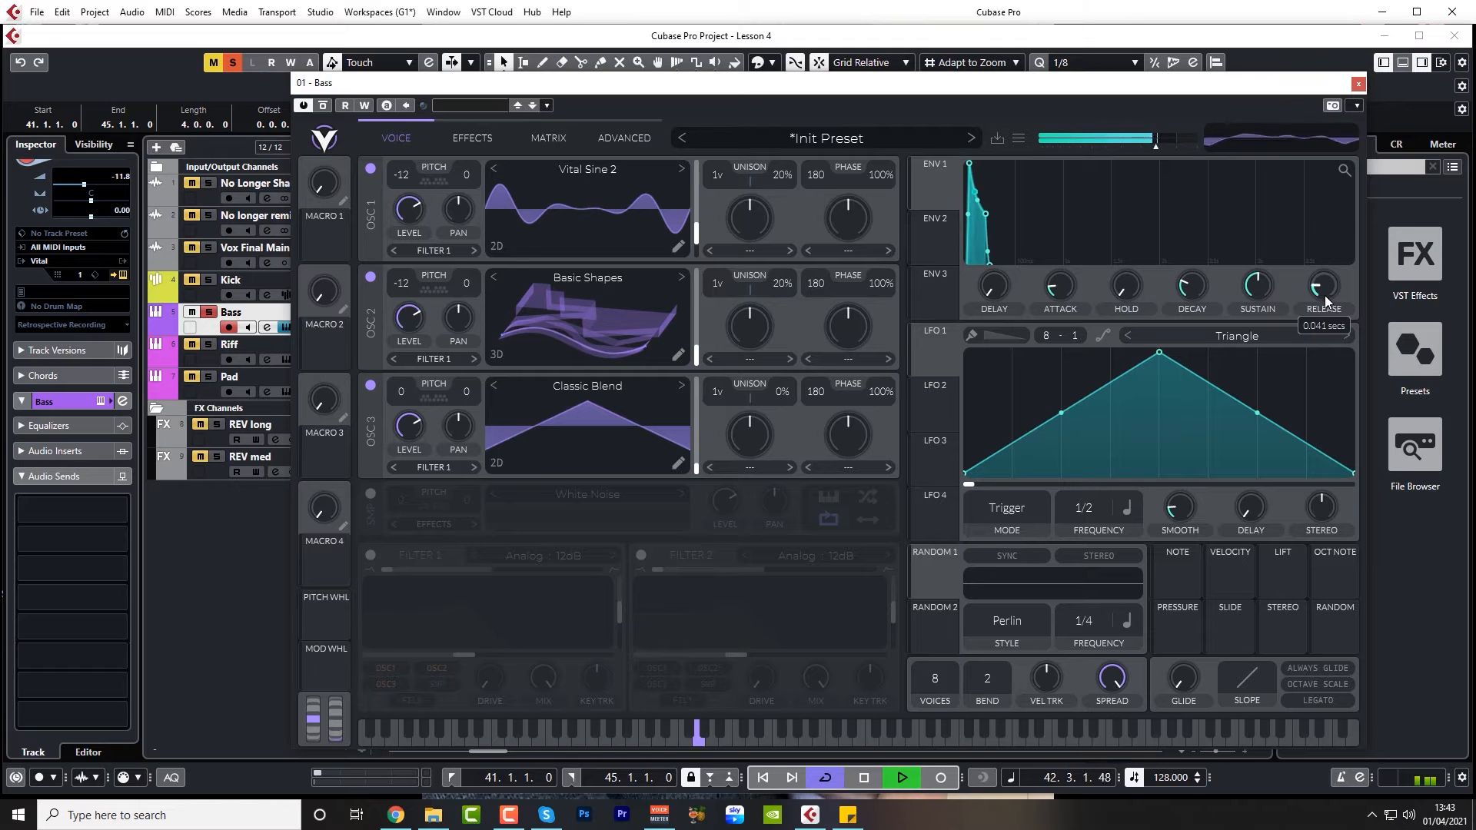
{"action": "left_click_drag", "start_coordinate": [1329, 293], "coordinate": [1257, 288]}
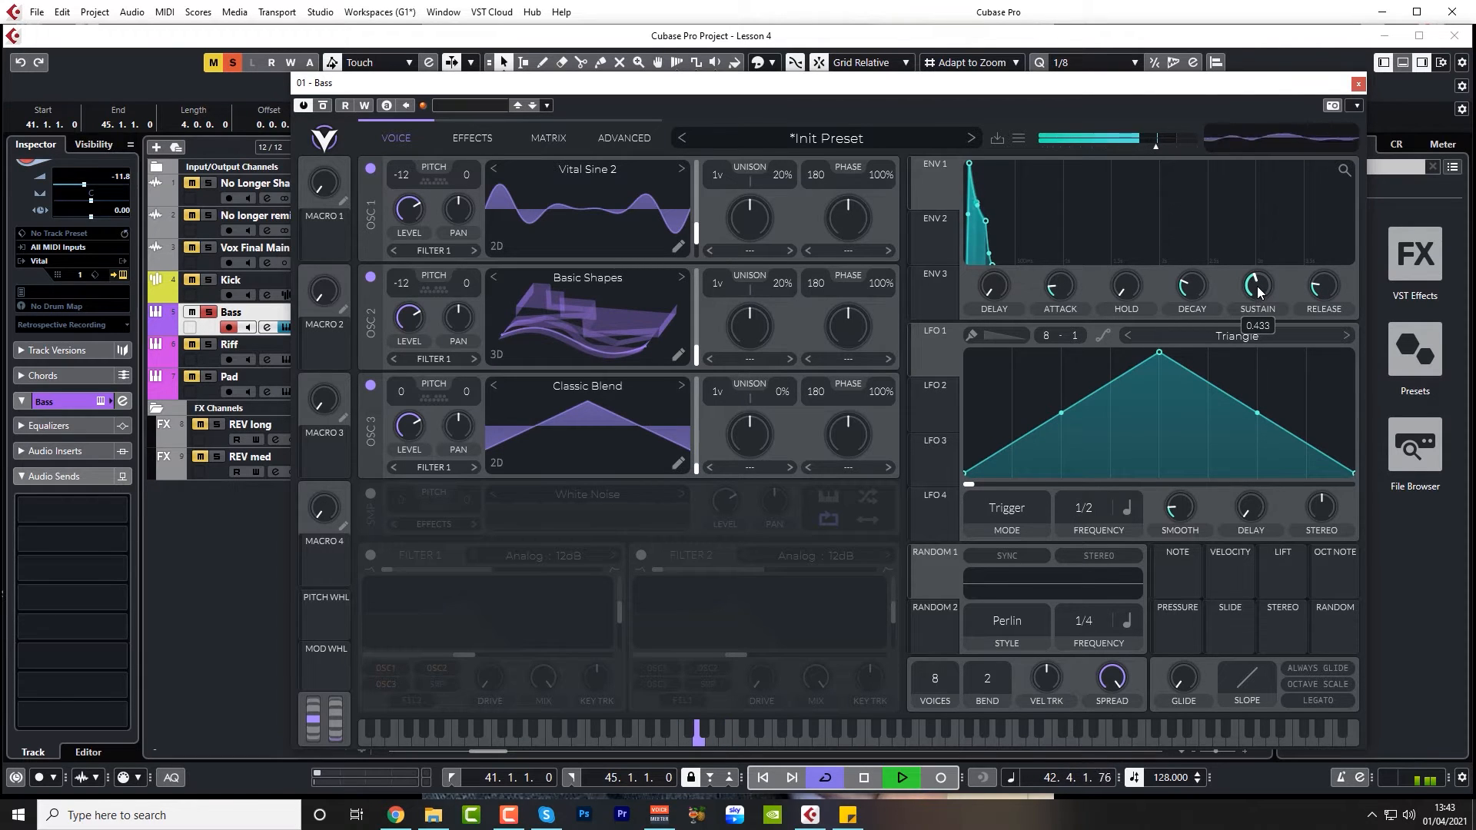
{"action": "left_click_drag", "start_coordinate": [1258, 292], "coordinate": [1258, 290]}
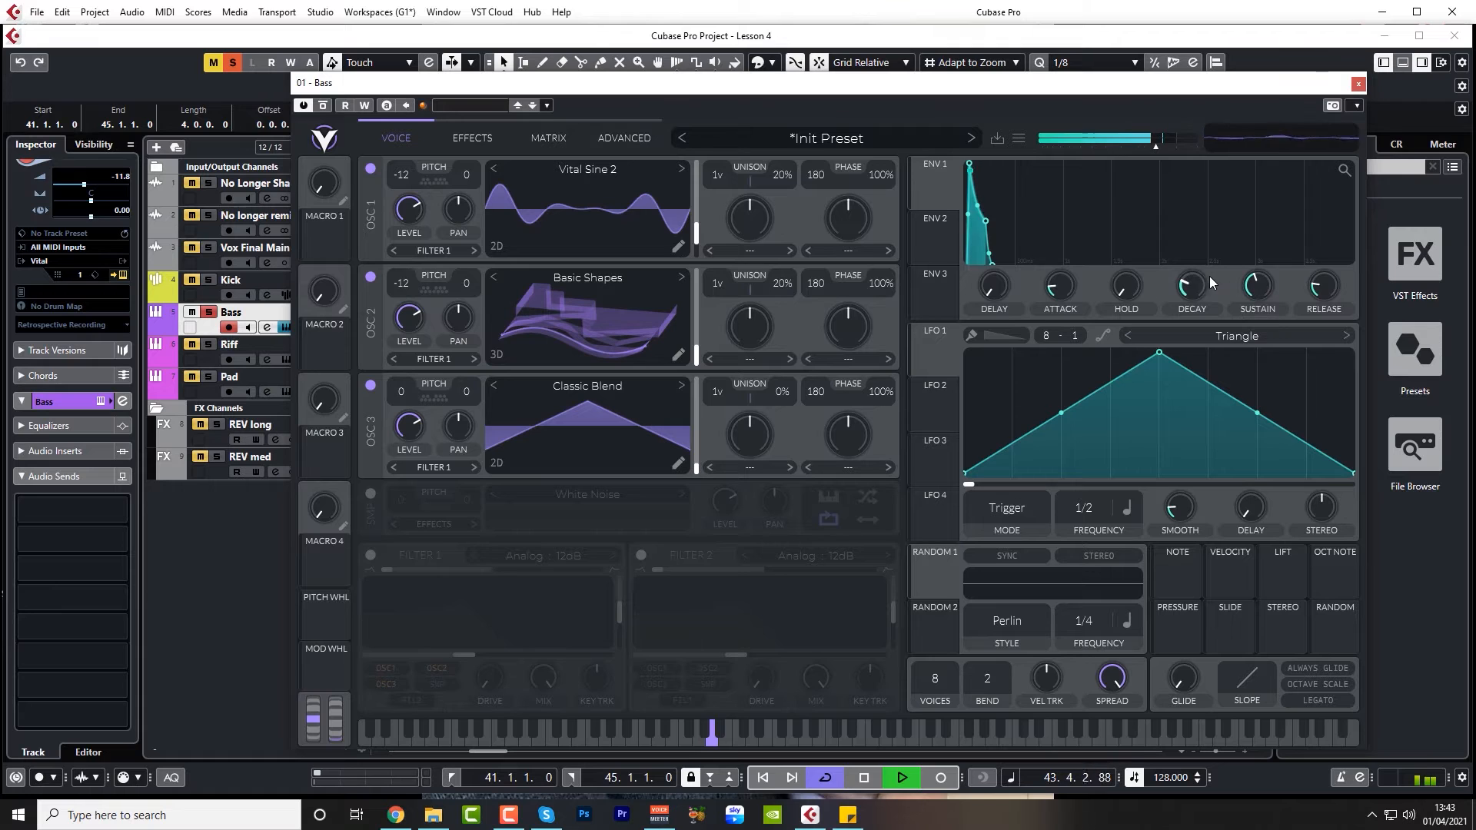
{"action": "key", "text": "space"}
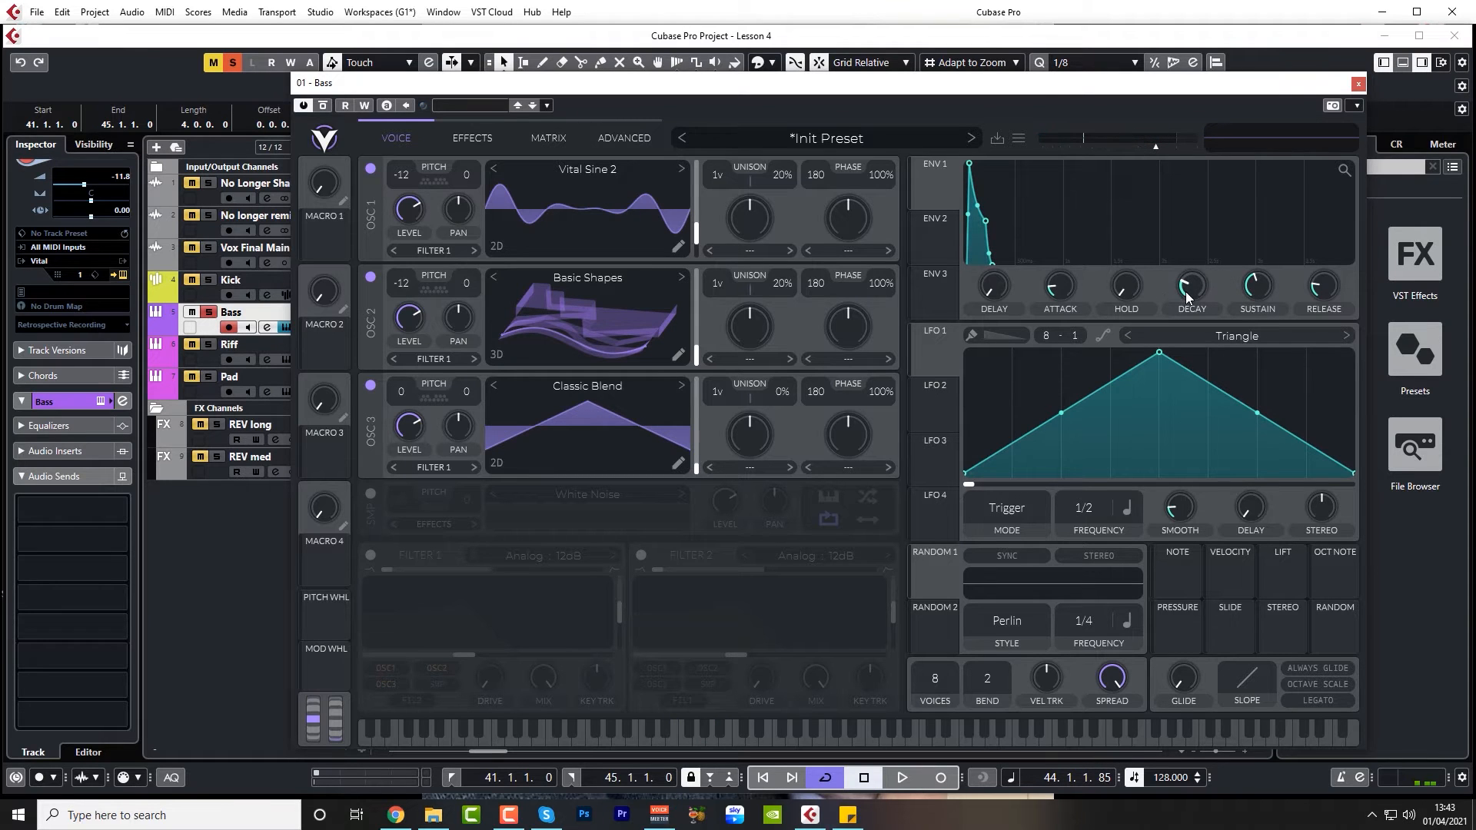
During loop playback, set envelope 1's decay to about 0.17 seconds and reduce its attack to nearly zero.
{"action": "key", "text": "space"}
{"action": "mouse_move", "coordinate": [1190, 293]}
{"action": "left_mouse_down"}
{"action": "mouse_move", "coordinate": [1196, 264]}
{"action": "mouse_move", "coordinate": [1189, 291]}
{"action": "left_mouse_up"}
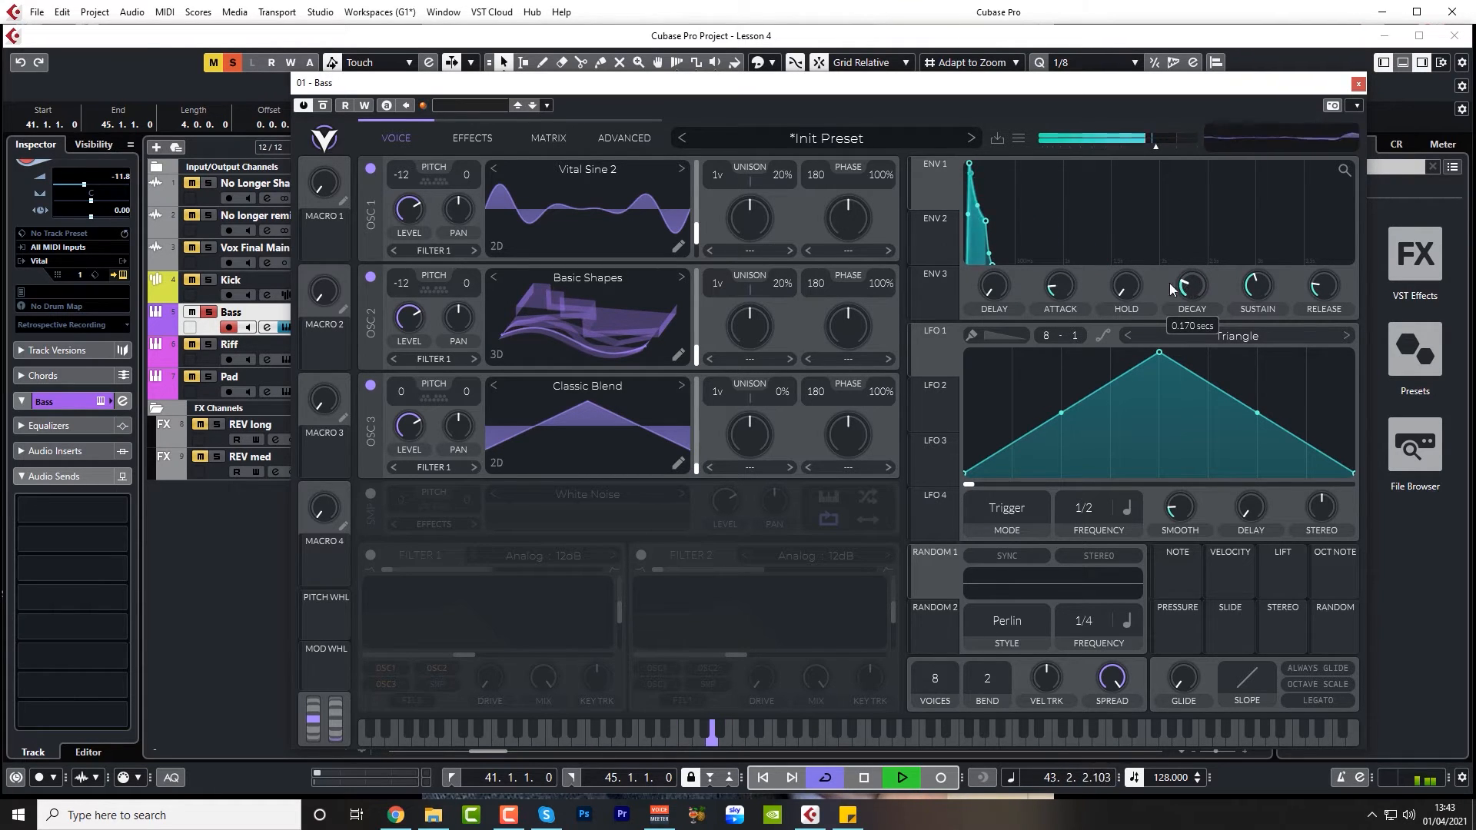
{"action": "left_click_drag", "start_coordinate": [1066, 283], "coordinate": [1062, 302]}
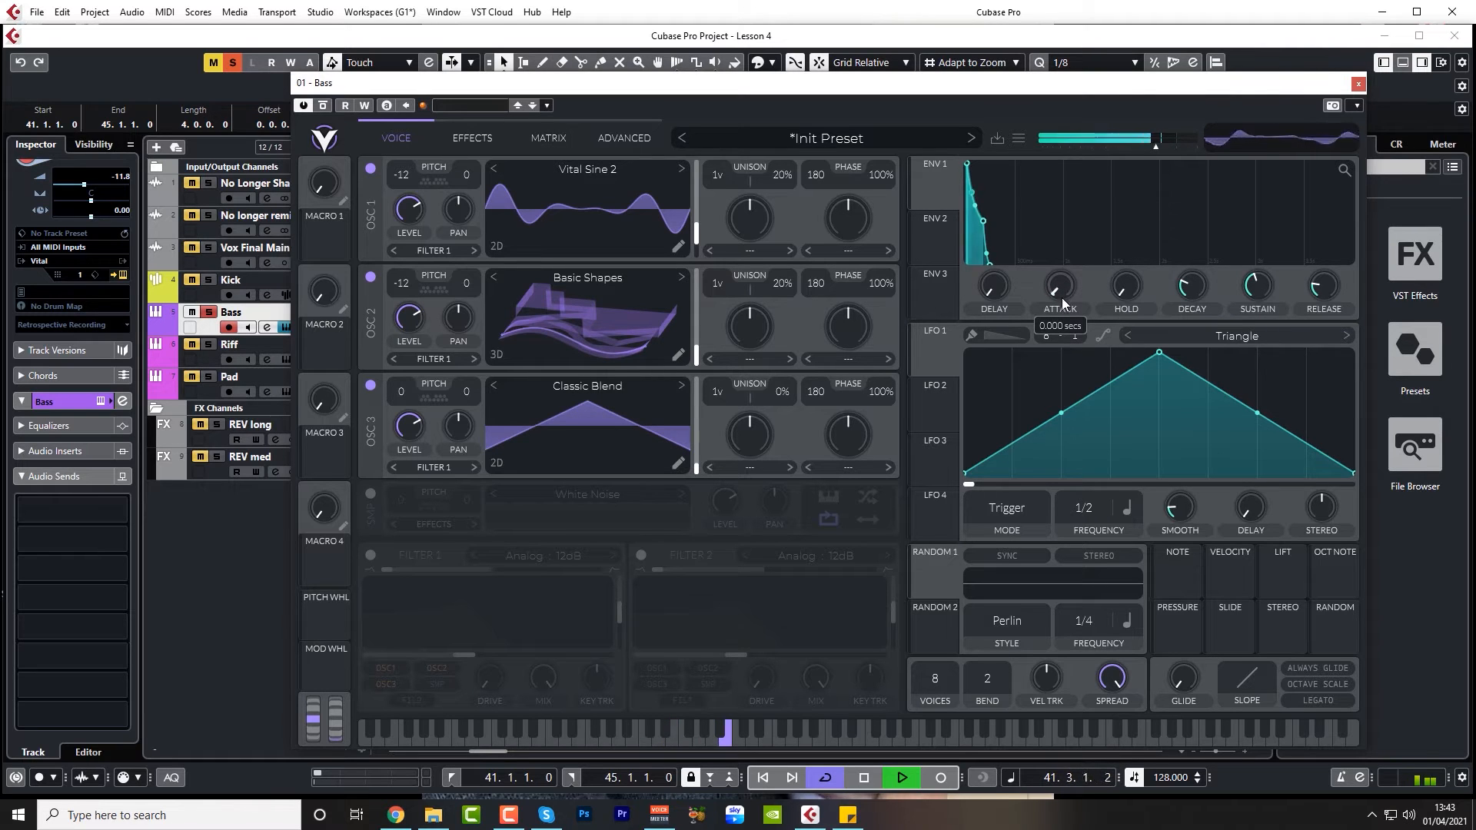
{"action": "key", "text": "space"}
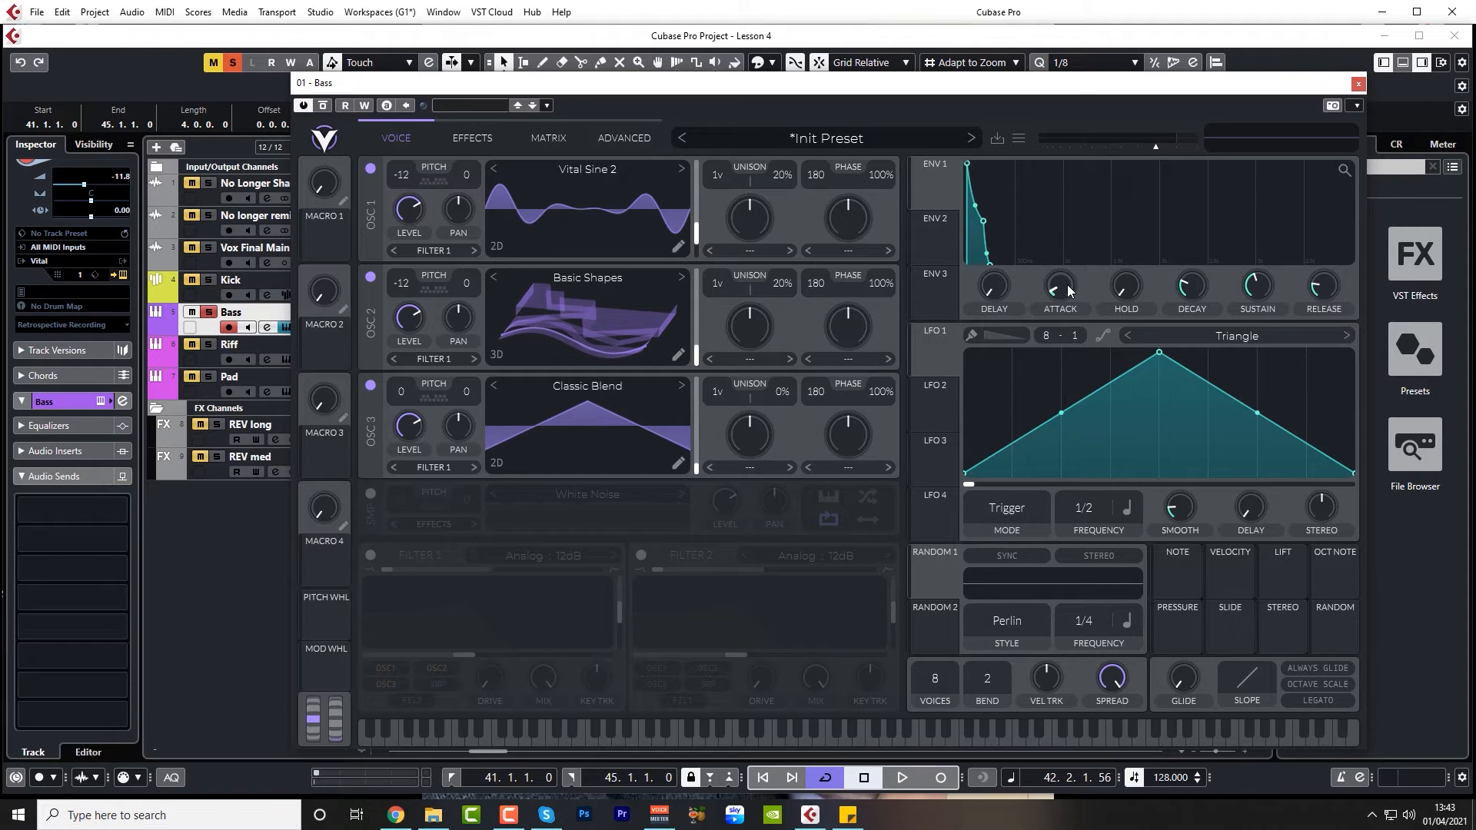
Enable Filter 1 and assign envelope 2 to modulate its cutoff.
{"action": "left_click", "coordinate": [370, 556]}
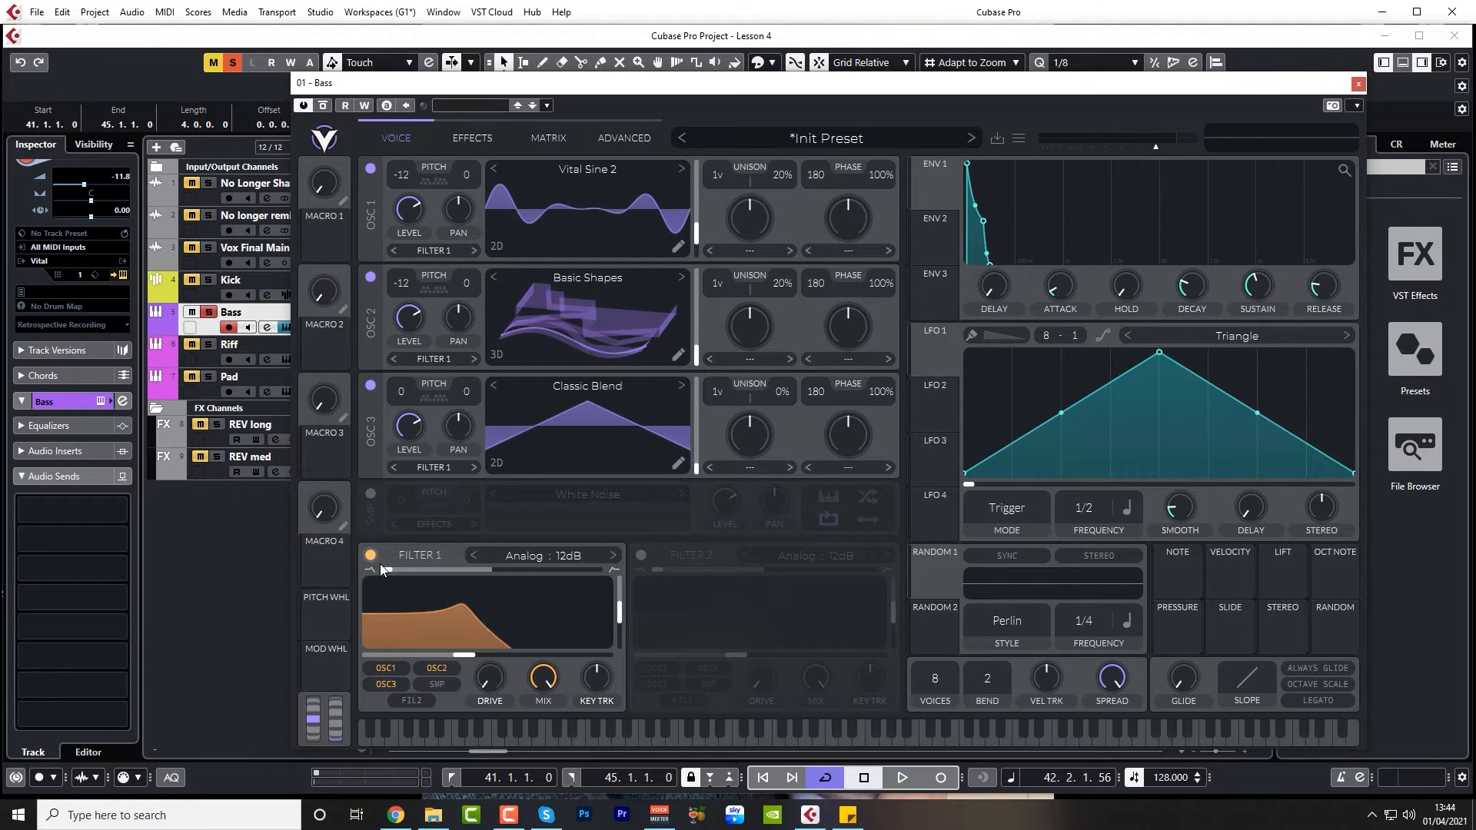
{"action": "left_click", "coordinate": [945, 240]}
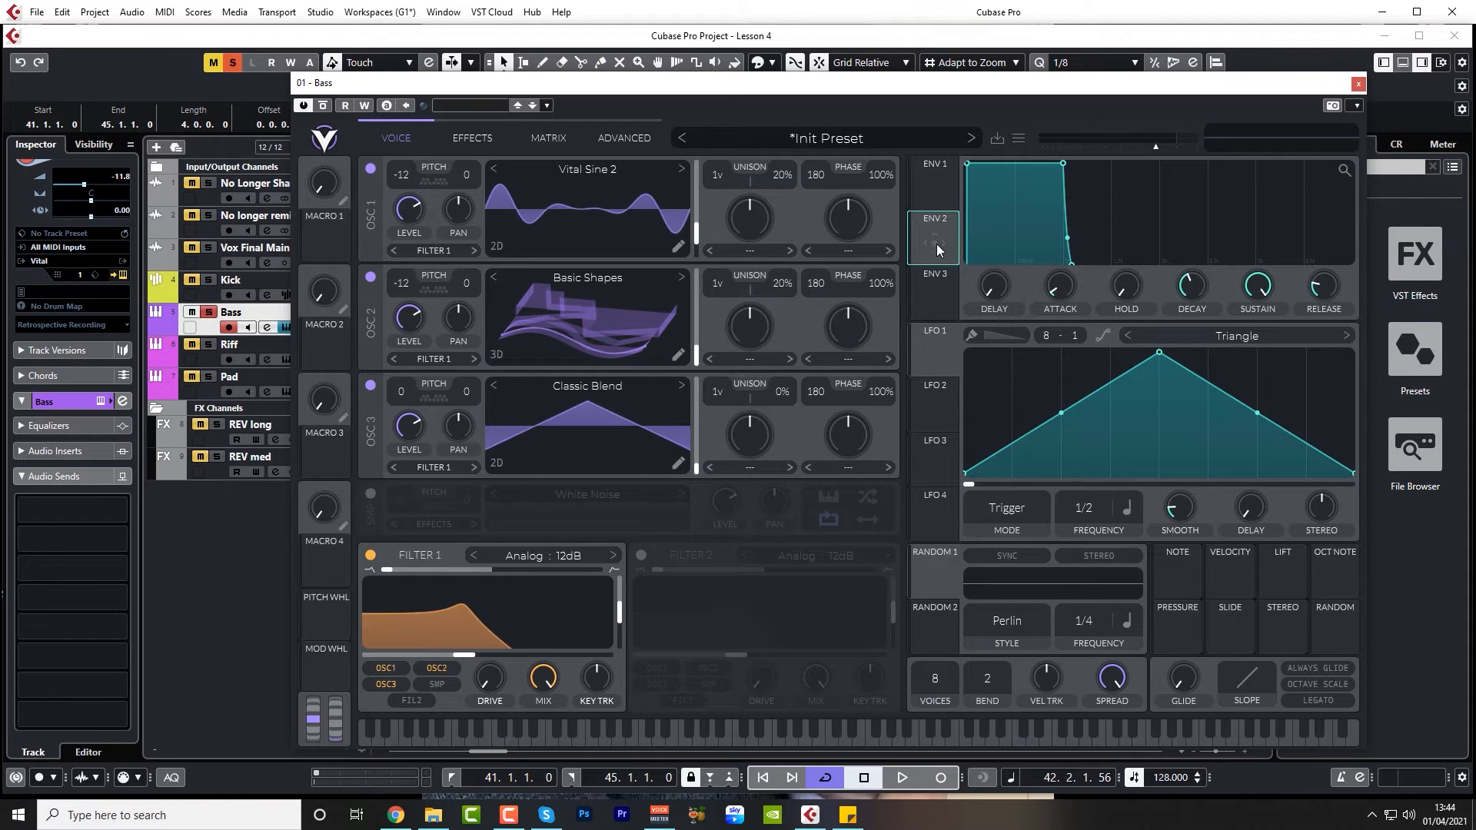
{"action": "left_click_drag", "start_coordinate": [937, 242], "coordinate": [464, 656]}
While auditioning the loop, reduce envelope 2's sustain and decay and lower Filter 1's cutoff to its minimum.
{"action": "key", "text": "space"}
{"action": "left_click_drag", "start_coordinate": [1244, 289], "coordinate": [1187, 299]}
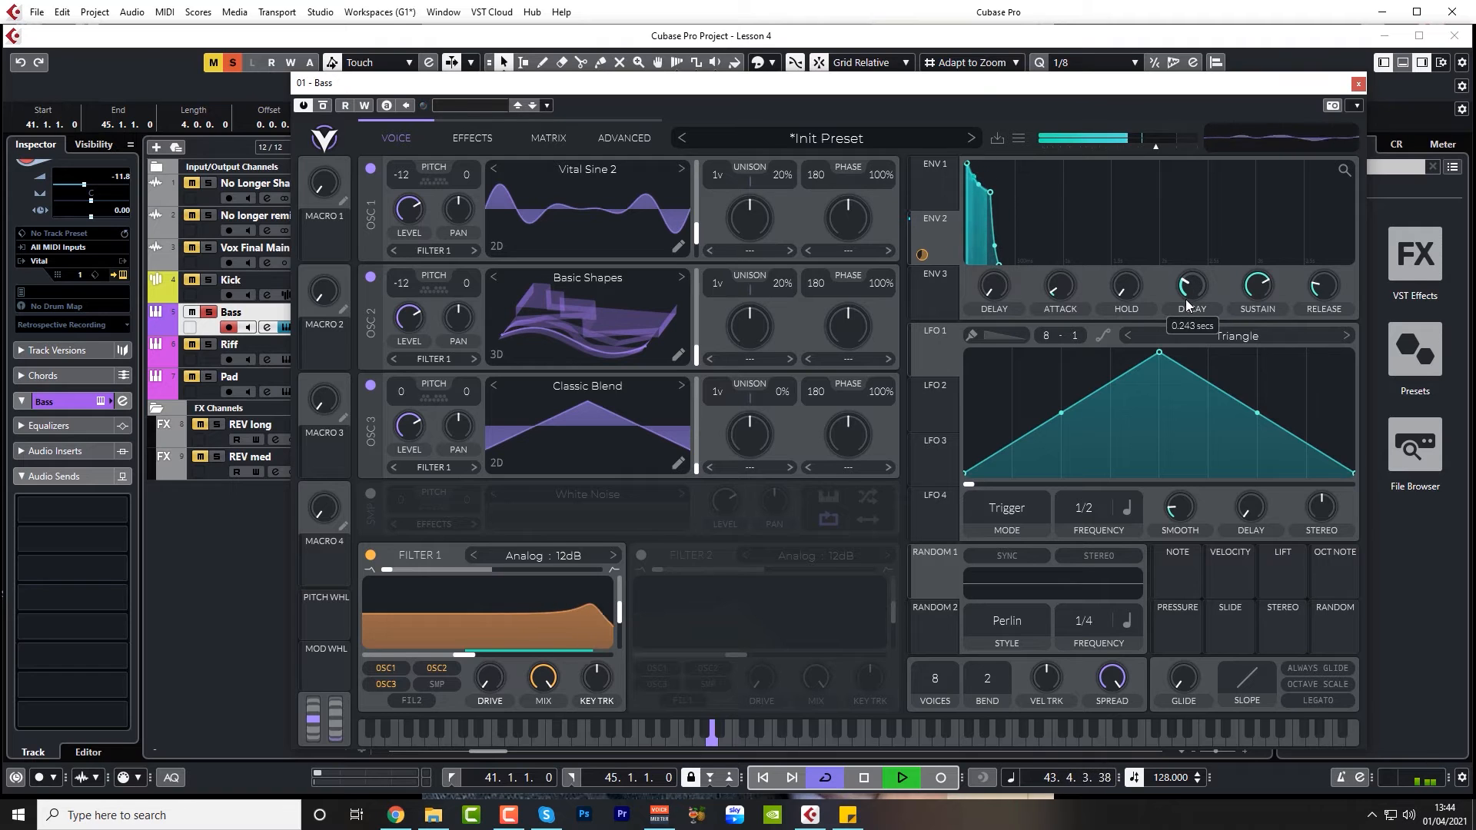
{"action": "left_click_drag", "start_coordinate": [454, 653], "coordinate": [355, 660]}
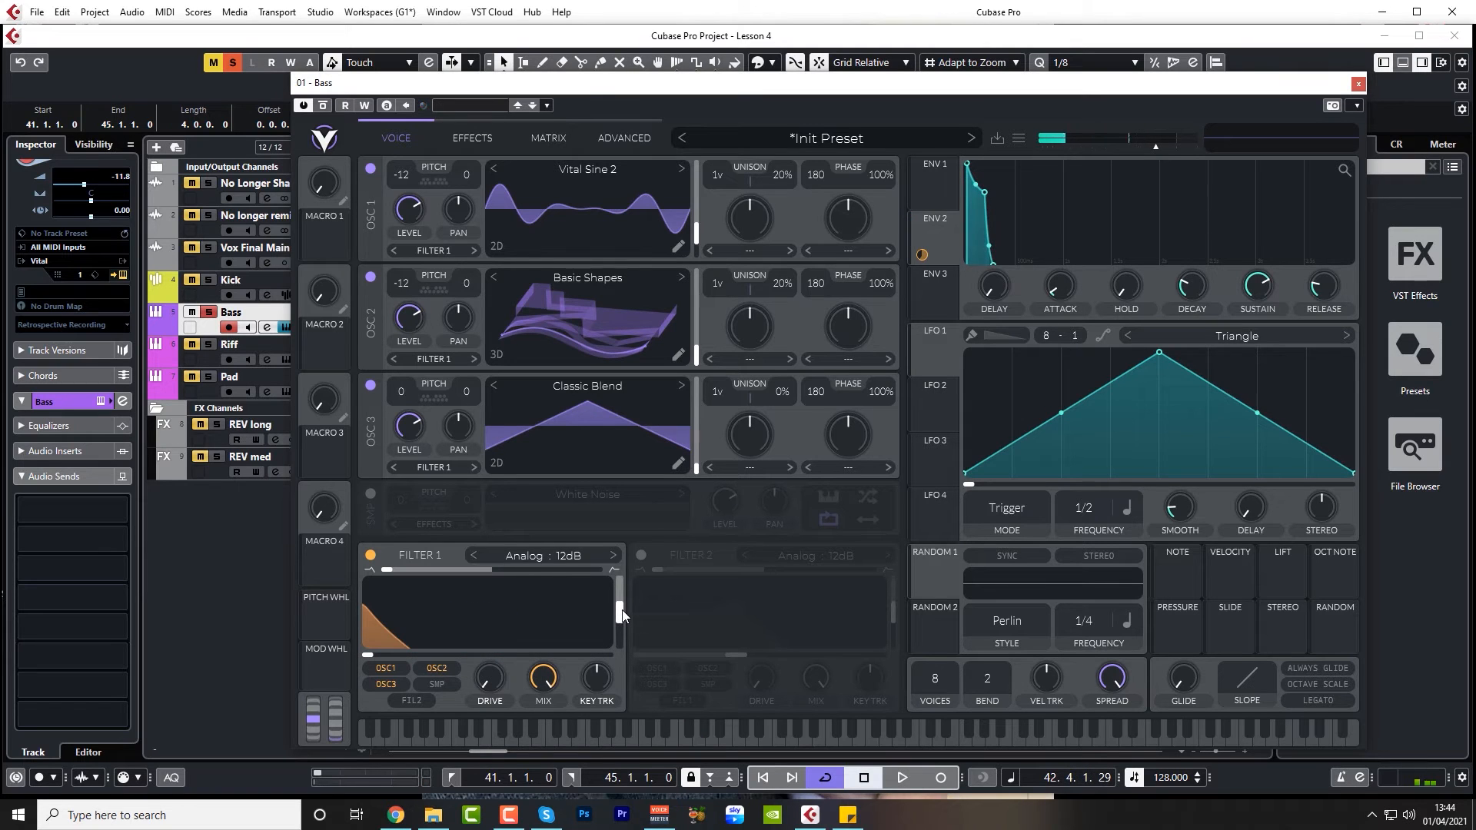
During loop playback, lower Filter 1's resonance and fine-tune its cutoff near the minimum.
{"action": "key", "text": "space"}
{"action": "mouse_move", "coordinate": [623, 615]}
{"action": "left_mouse_down"}
{"action": "mouse_move", "coordinate": [624, 580]}
{"action": "mouse_move", "coordinate": [604, 630]}
{"action": "left_mouse_up"}
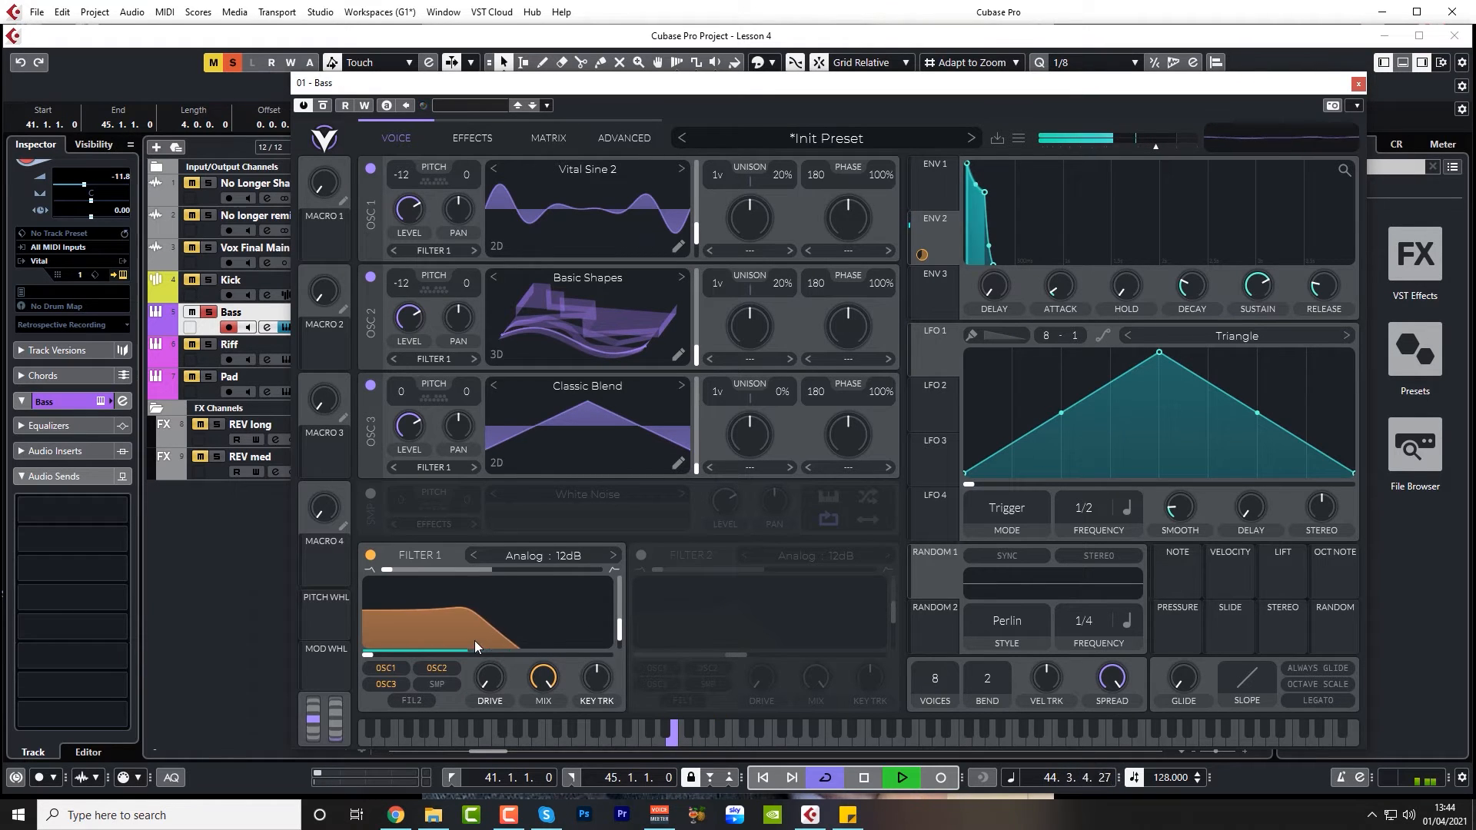
{"action": "mouse_move", "coordinate": [364, 658]}
{"action": "left_mouse_down"}
{"action": "mouse_move", "coordinate": [509, 670]}
{"action": "mouse_move", "coordinate": [377, 671]}
{"action": "left_mouse_up"}
{"action": "key", "text": "space"}
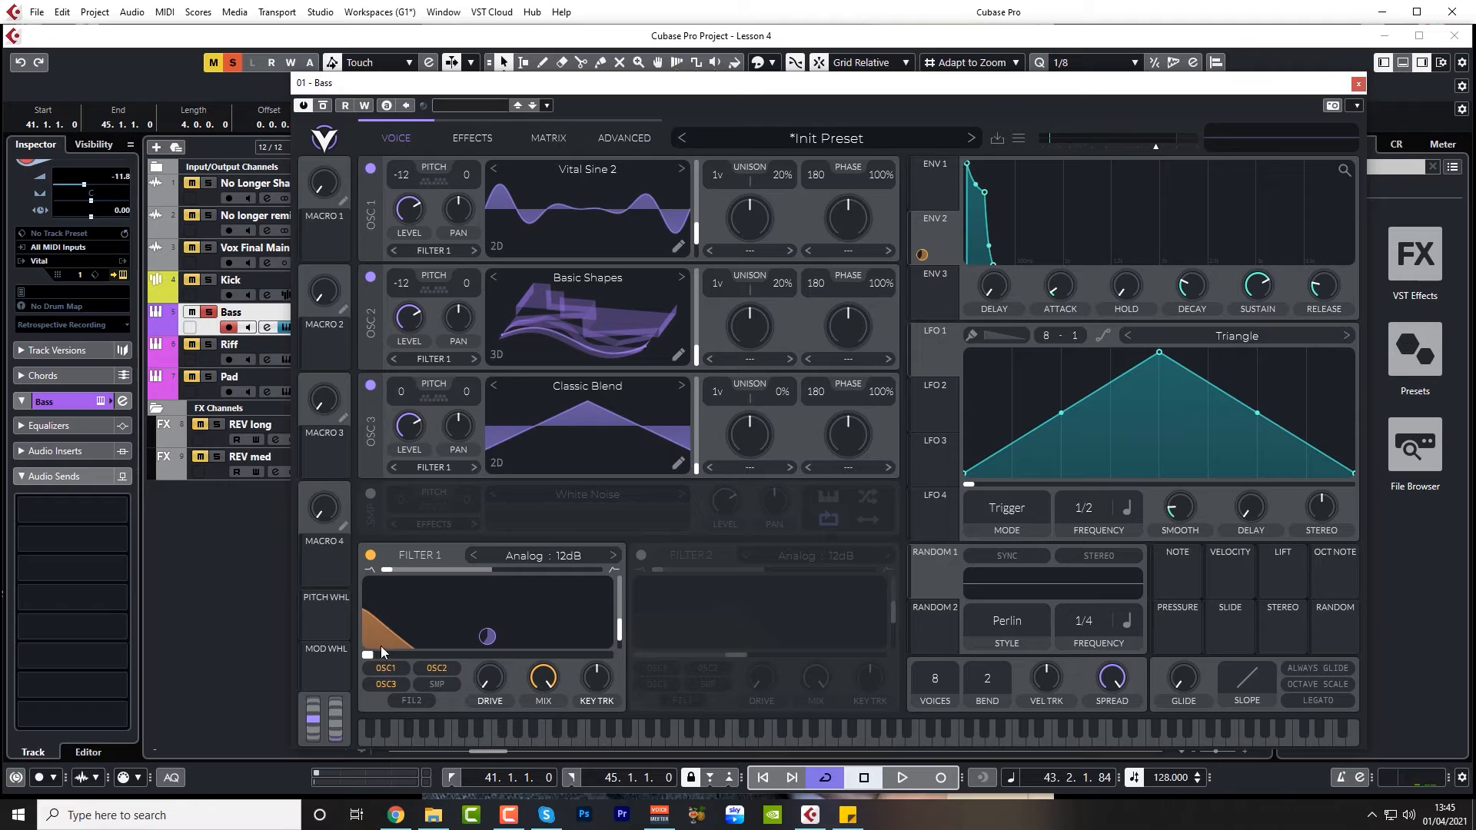
Compare the shapes of envelope 1 and envelope 2.
{"action": "left_click", "coordinate": [945, 197]}
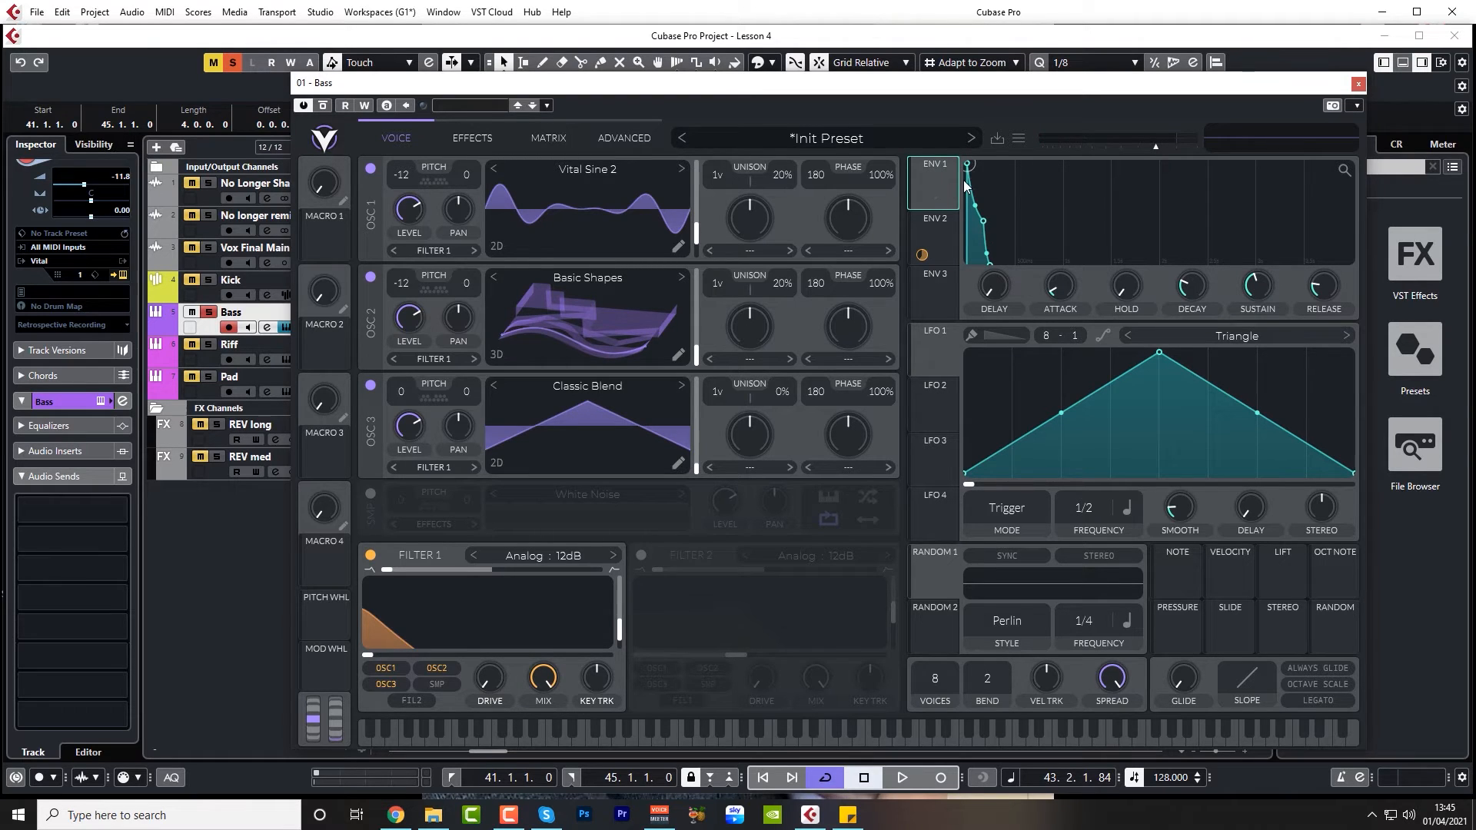
{"action": "left_click", "coordinate": [945, 246]}
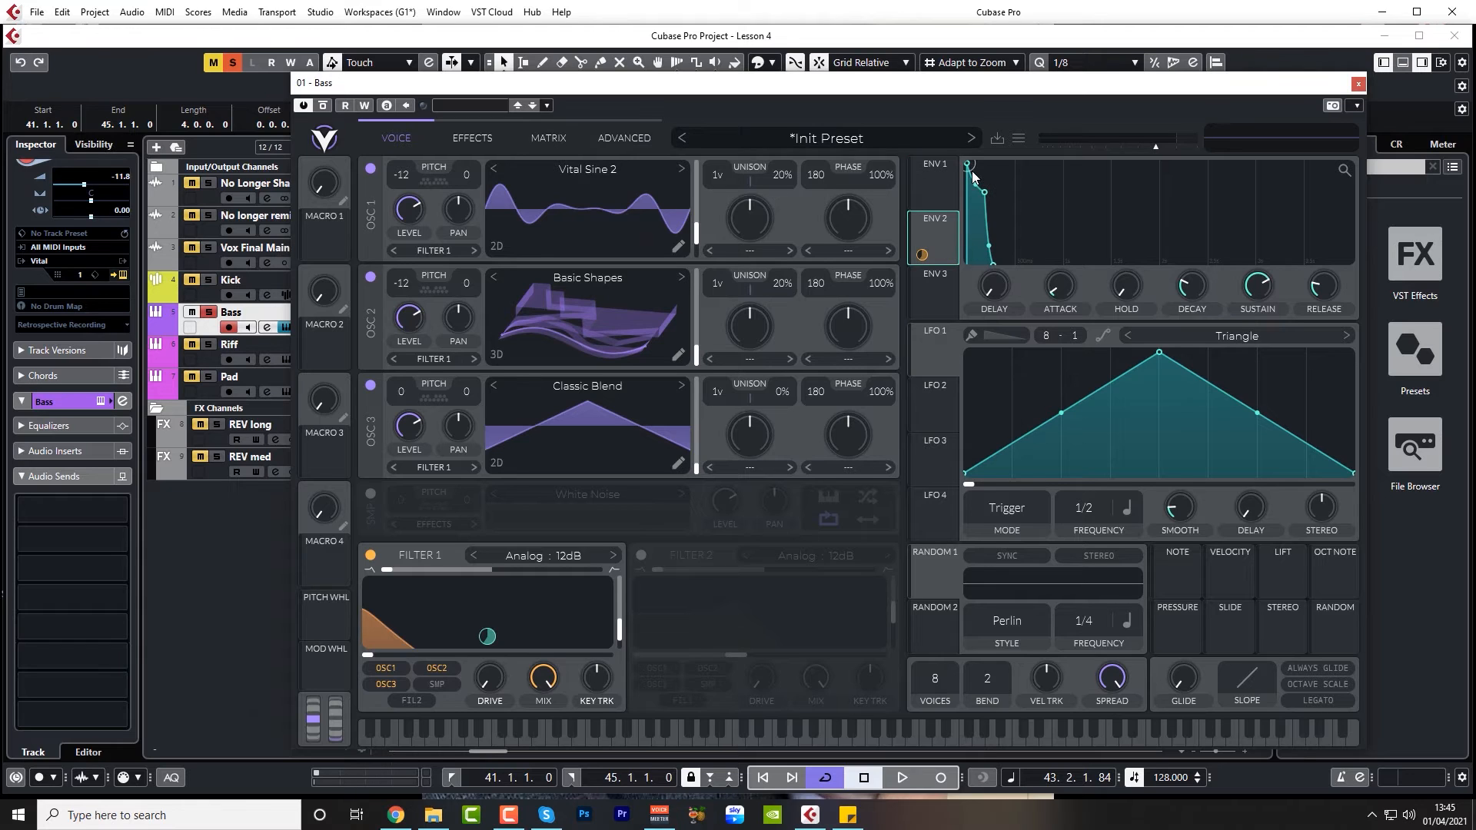
Reduce envelope 2's sustain while the Bass loop plays.
{"action": "key", "text": "space"}
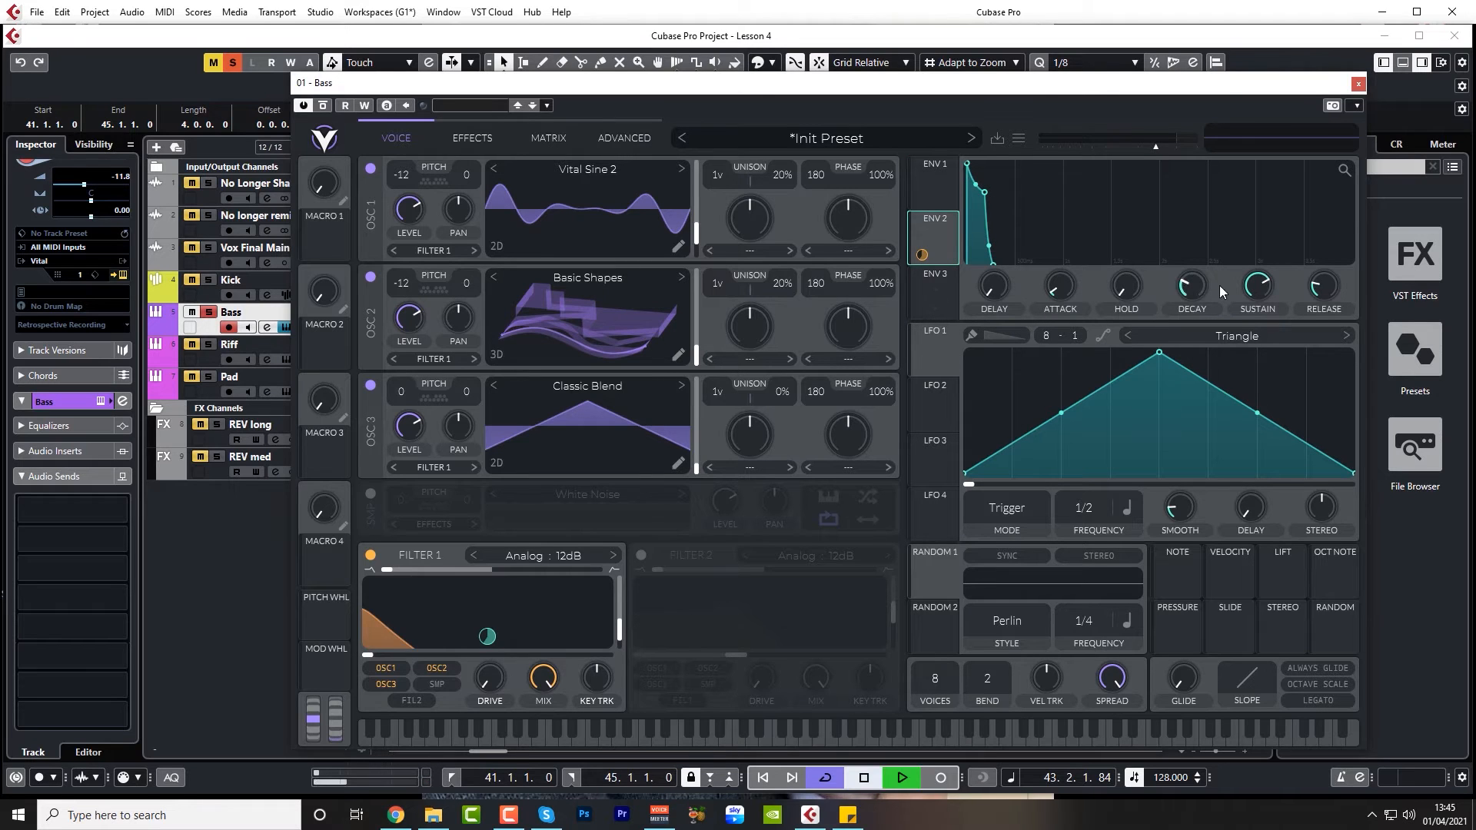
{"action": "left_click_drag", "start_coordinate": [1252, 286], "coordinate": [1223, 299]}
{"action": "key", "text": "space"}
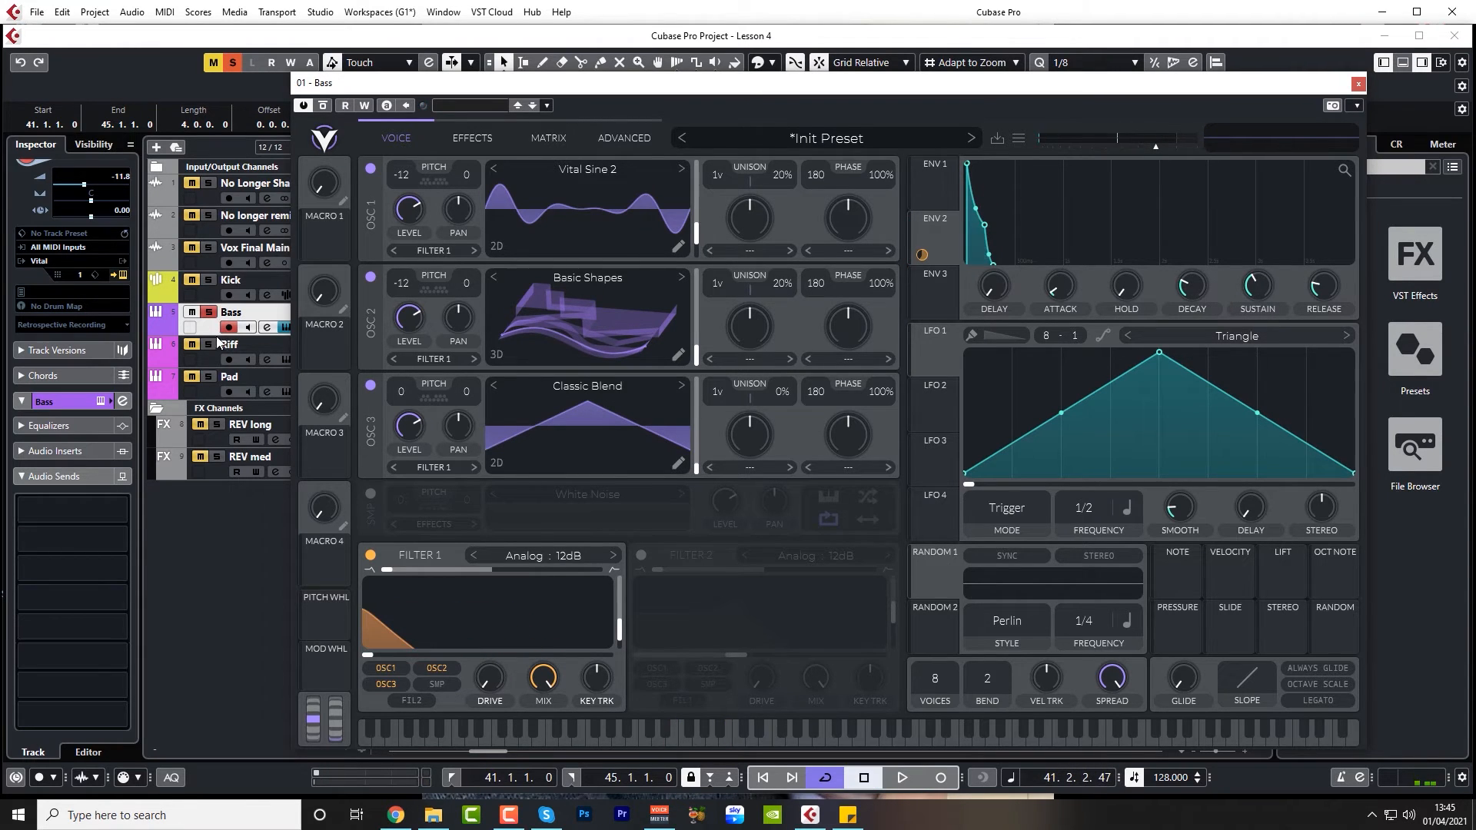
Solo the Kick, Riff and Pad tracks alongside Bass and play the loop.
{"action": "left_click", "coordinate": [210, 347]}
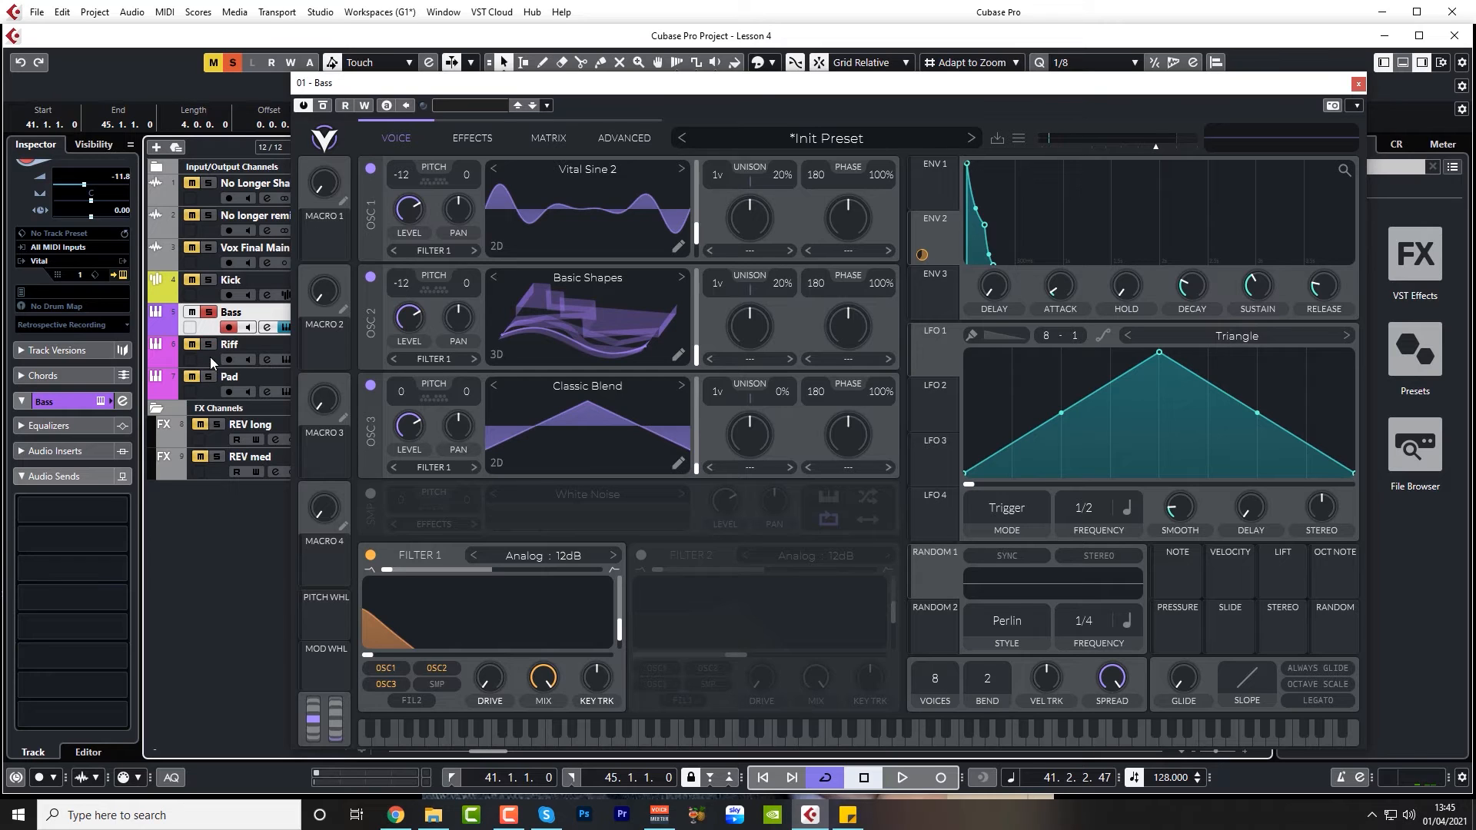
{"action": "left_click", "coordinate": [210, 376]}
{"action": "key", "text": "space"}
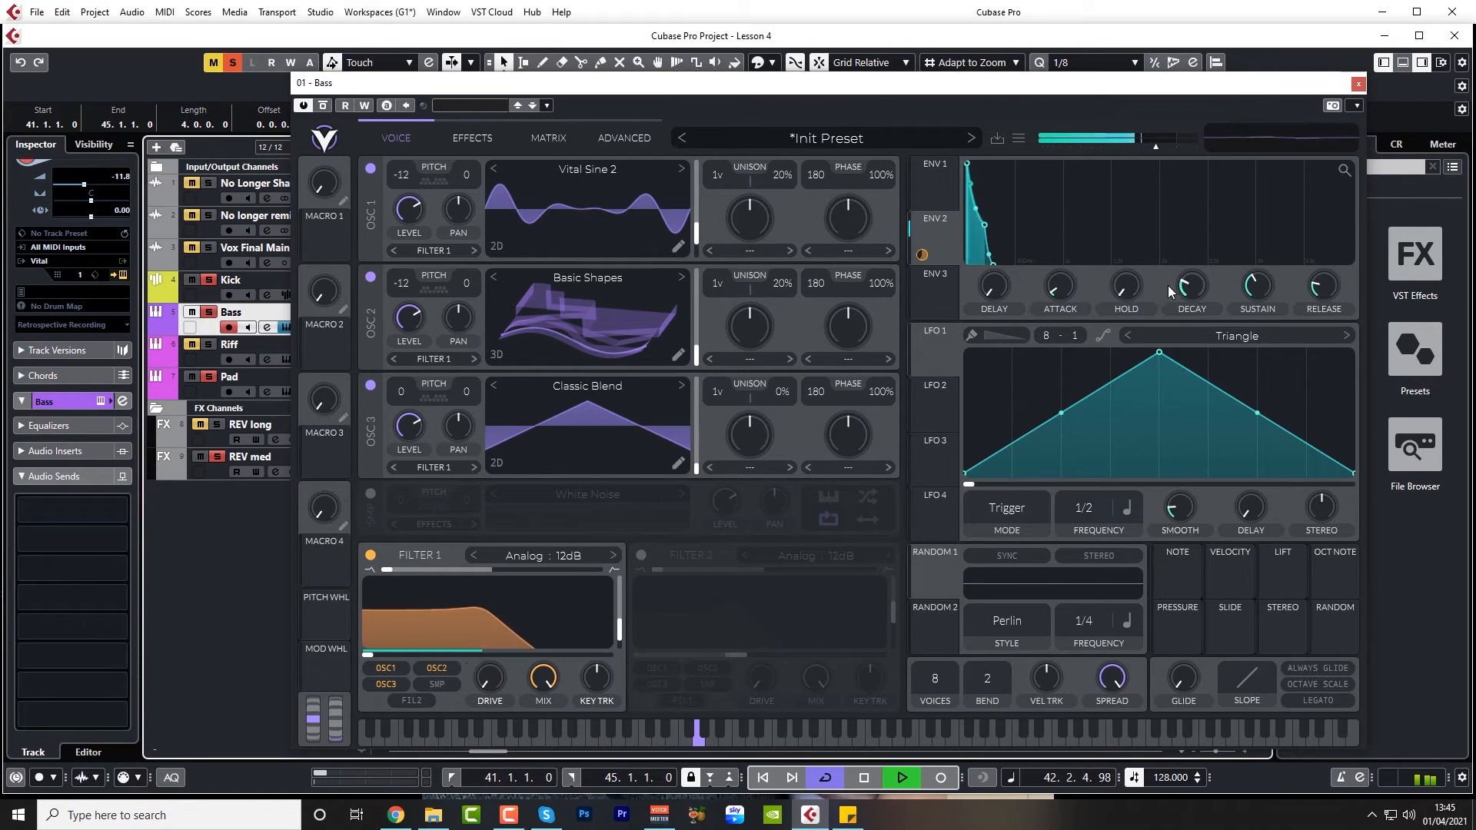
Raise the Bass track's volume to -6.06 and slightly lengthen envelope 2's decay during loop playback.
{"action": "mouse_move", "coordinate": [1191, 288]}
{"action": "left_mouse_down"}
{"action": "mouse_move", "coordinate": [1188, 273]}
{"action": "mouse_move", "coordinate": [1189, 296]}
{"action": "left_mouse_up"}
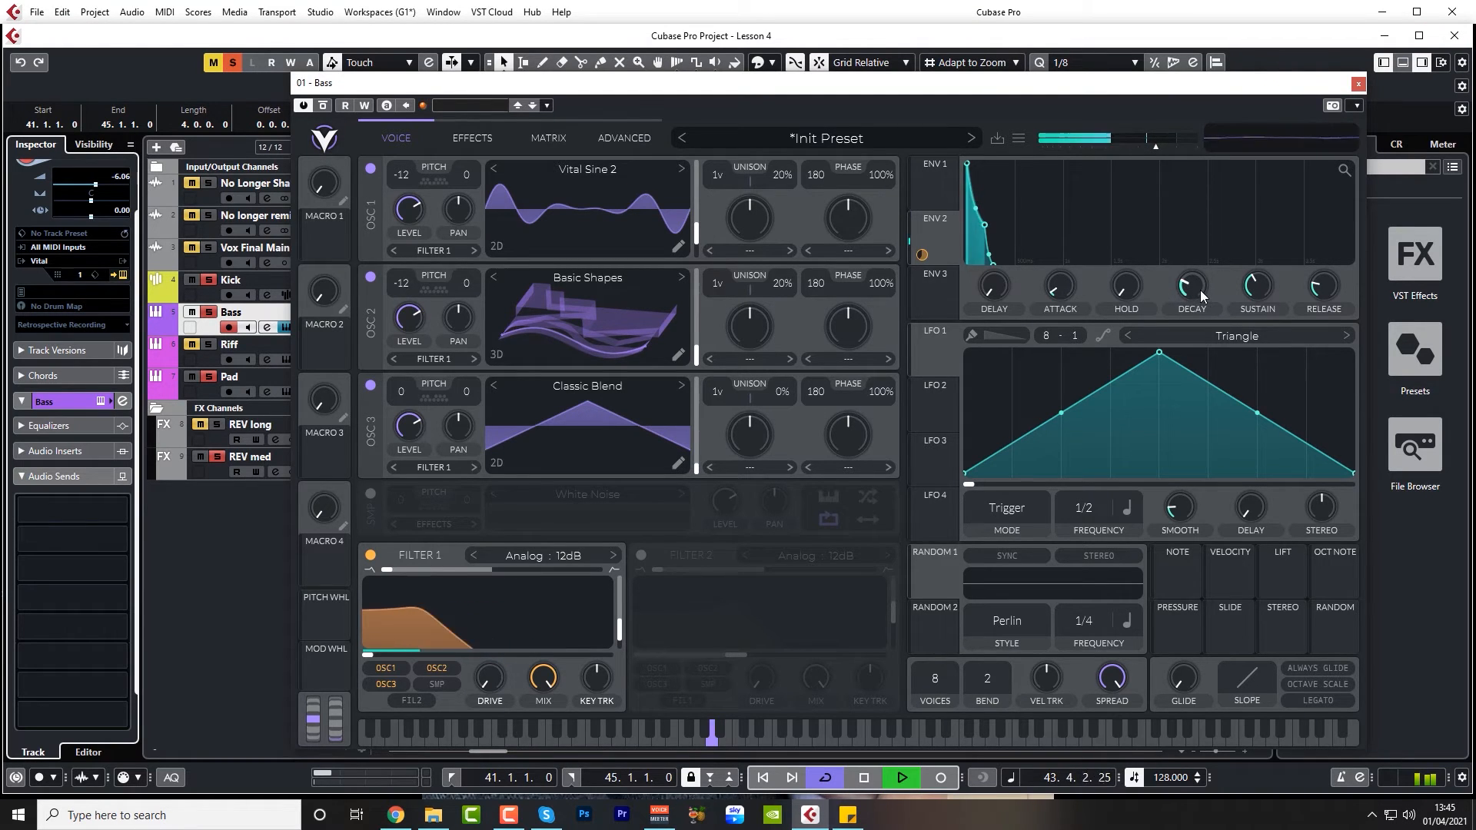
{"action": "left_click_drag", "start_coordinate": [1186, 289], "coordinate": [1231, 270]}
{"action": "key", "text": "space"}
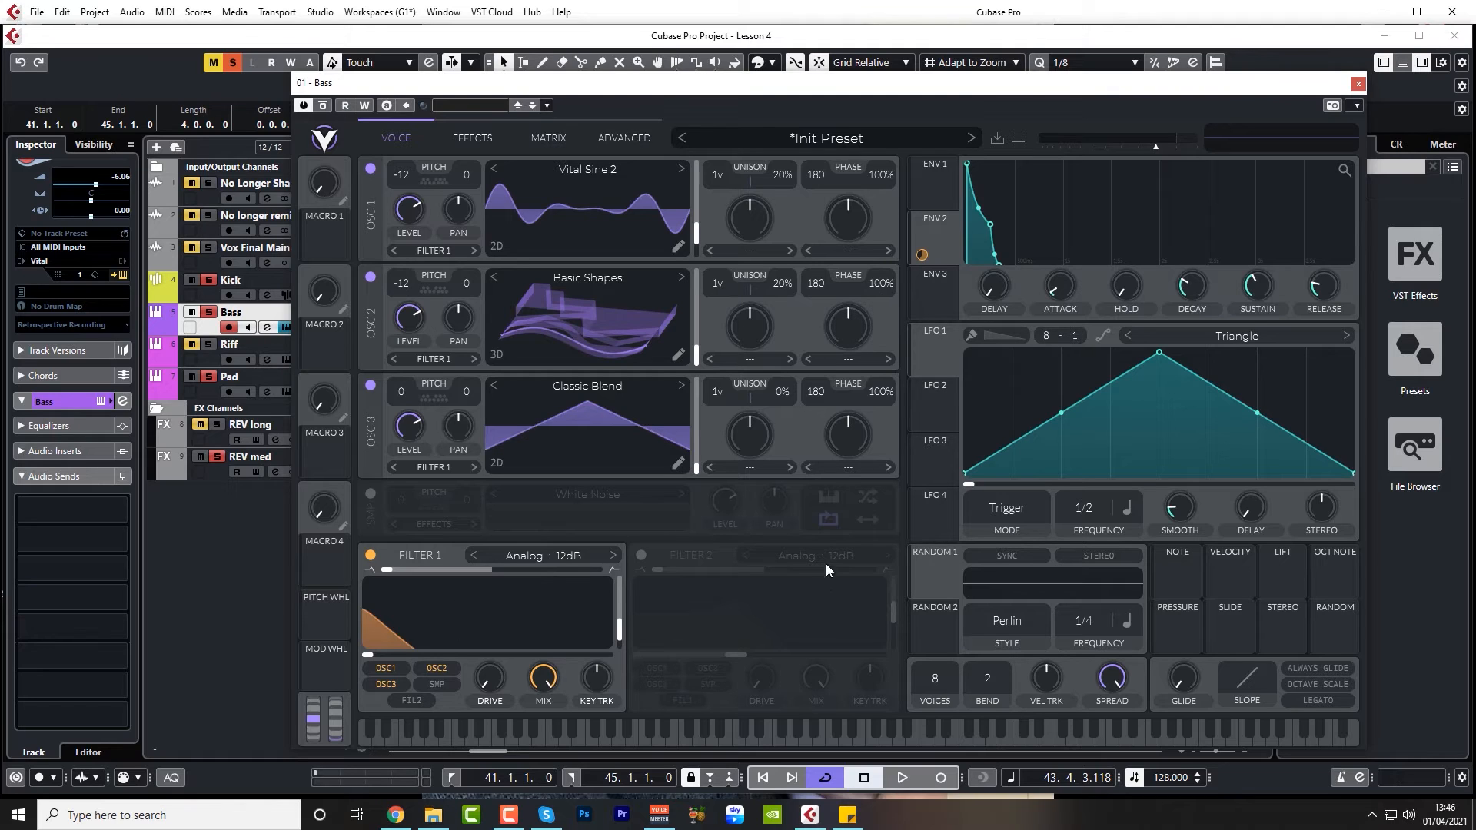
Enable the Soft Clip distortion effect, reduce its mix to about half and set its drive to 7.200 dB while auditioning the loop.
{"action": "left_click", "coordinate": [478, 144]}
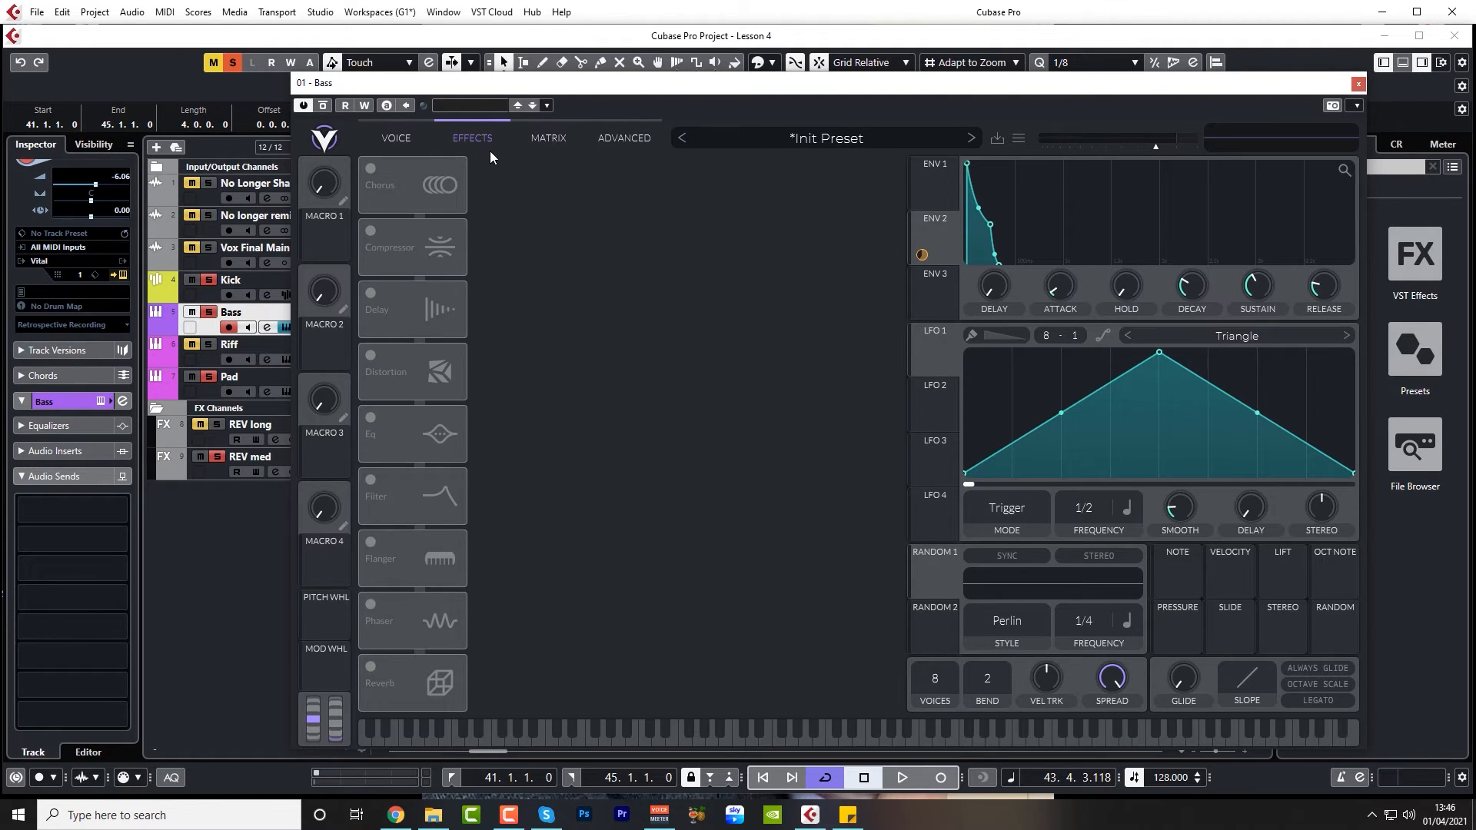
{"action": "left_click", "coordinate": [377, 354]}
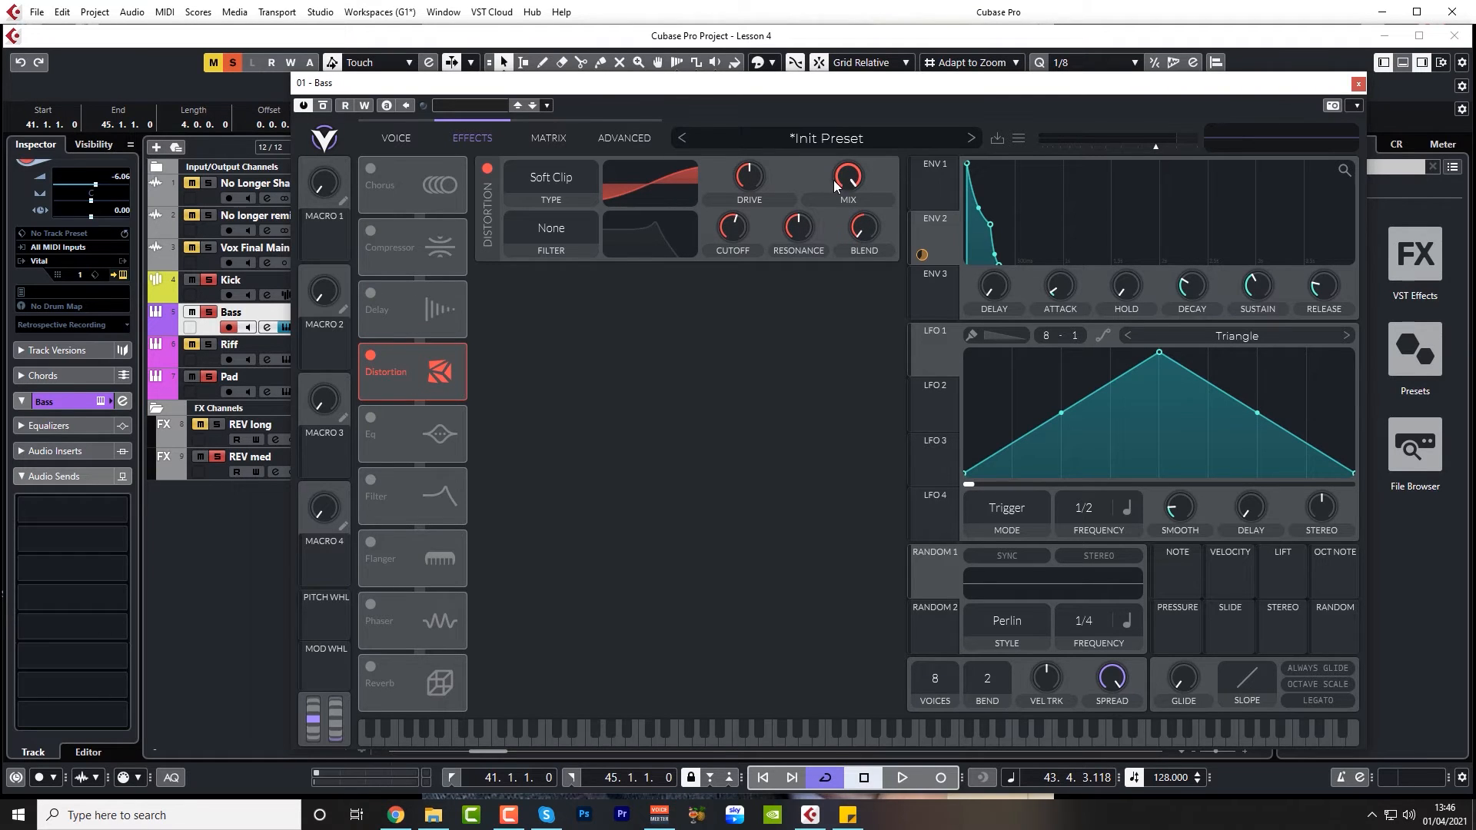
{"action": "key", "text": "space"}
{"action": "left_click_drag", "start_coordinate": [751, 181], "coordinate": [836, 248]}
{"action": "key", "text": "space"}
{"action": "key", "text": "space"}
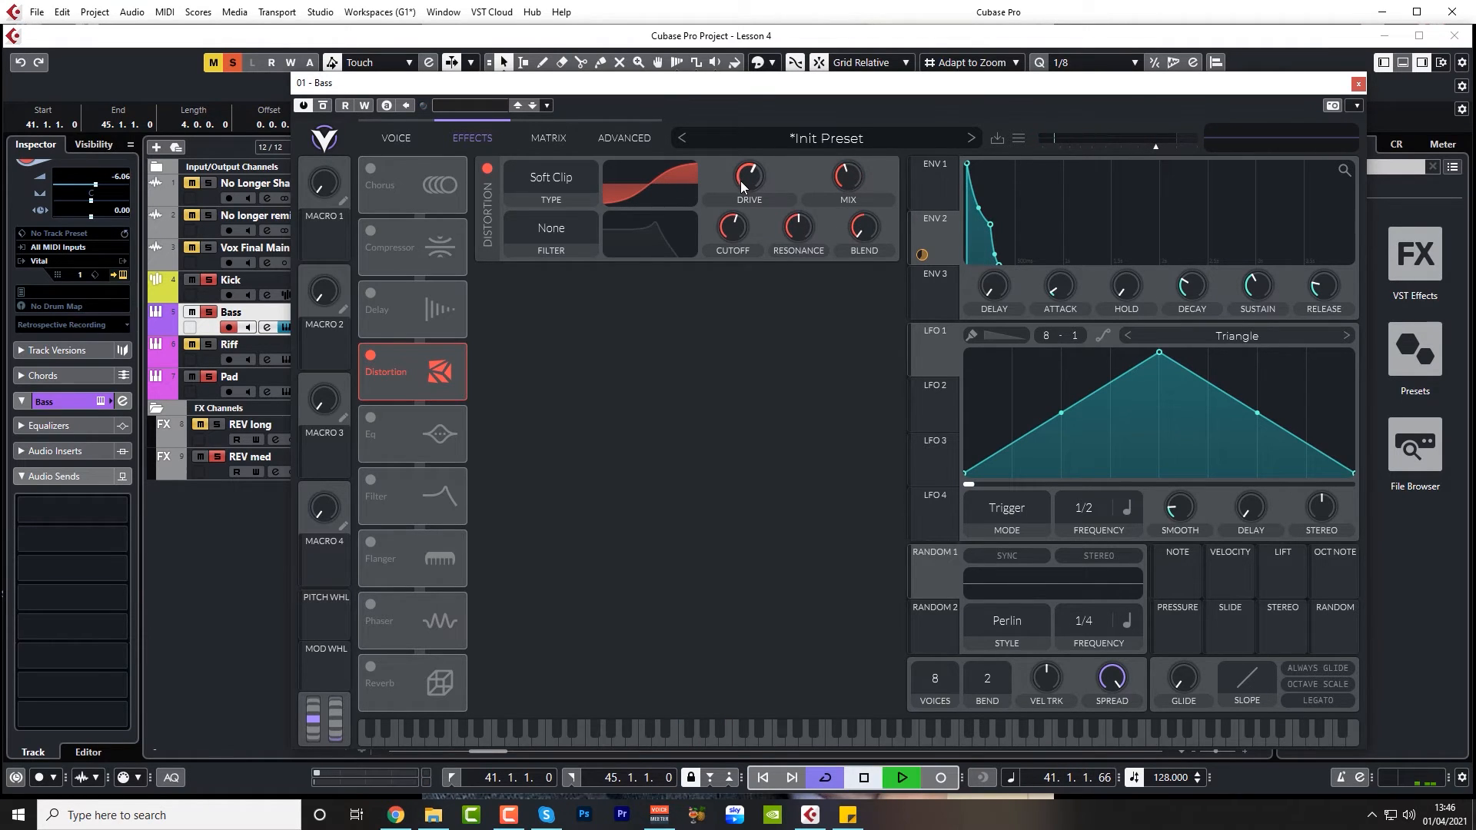
{"action": "mouse_move", "coordinate": [741, 182]}
{"action": "left_mouse_down"}
{"action": "mouse_move", "coordinate": [742, 230]}
{"action": "mouse_move", "coordinate": [763, 166]}
{"action": "mouse_move", "coordinate": [755, 195]}
{"action": "left_mouse_up"}
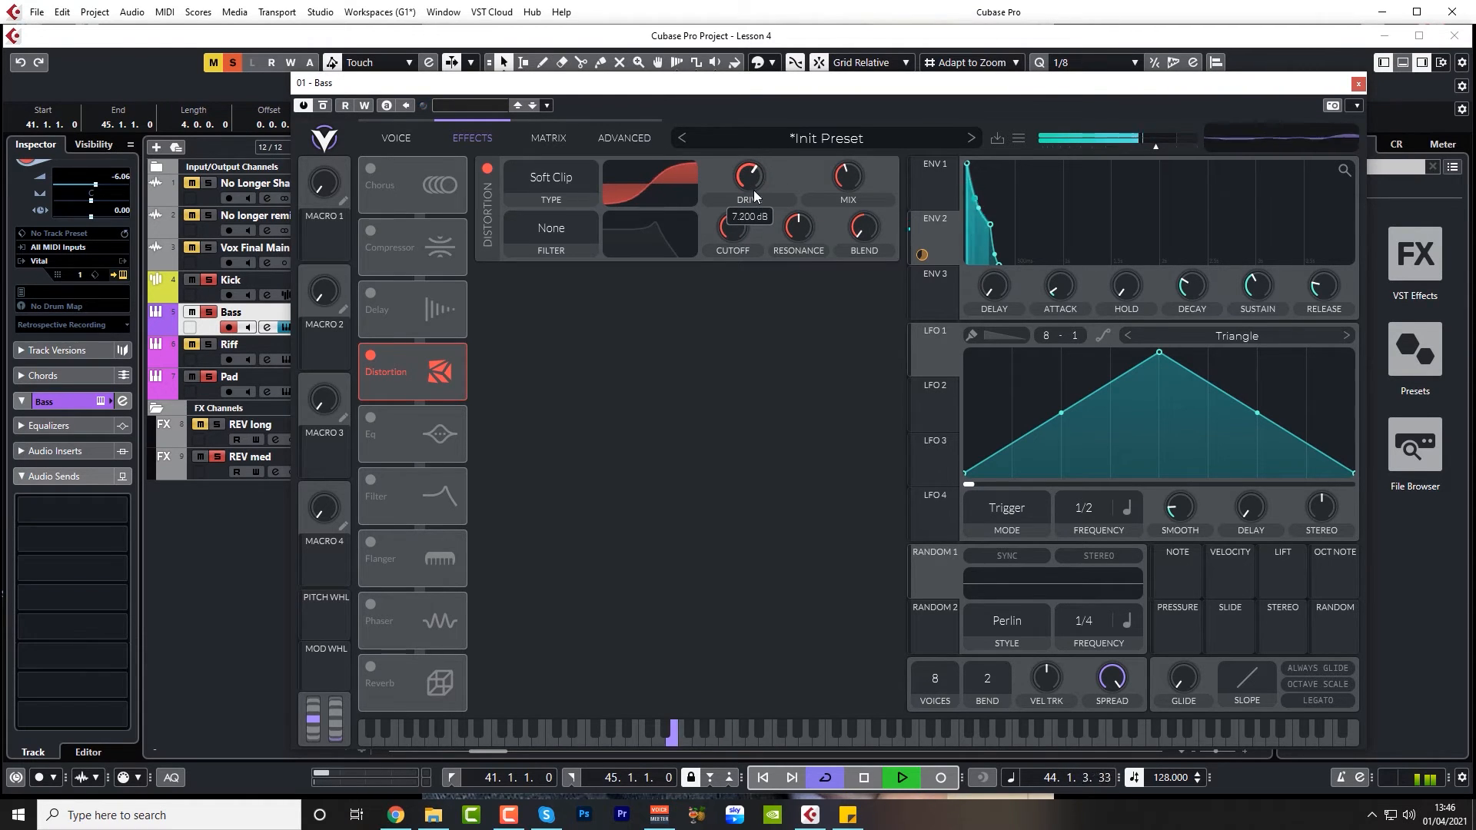
{"action": "key", "text": "space"}
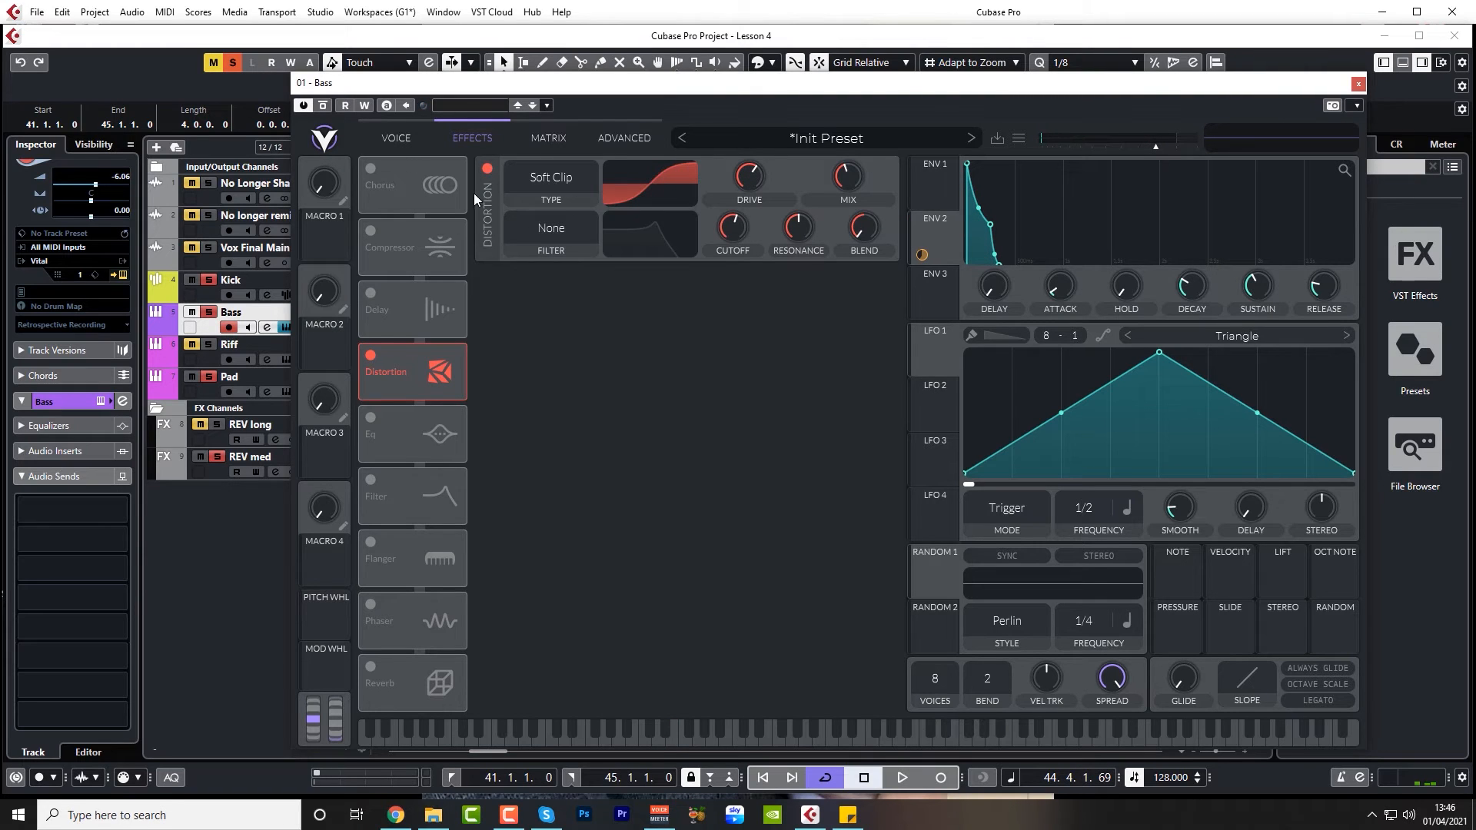
Play the Bass on its own and toggle Distortion off and on to compare the sound.
{"action": "key", "text": "space"}
{"action": "left_click", "coordinate": [487, 170]}
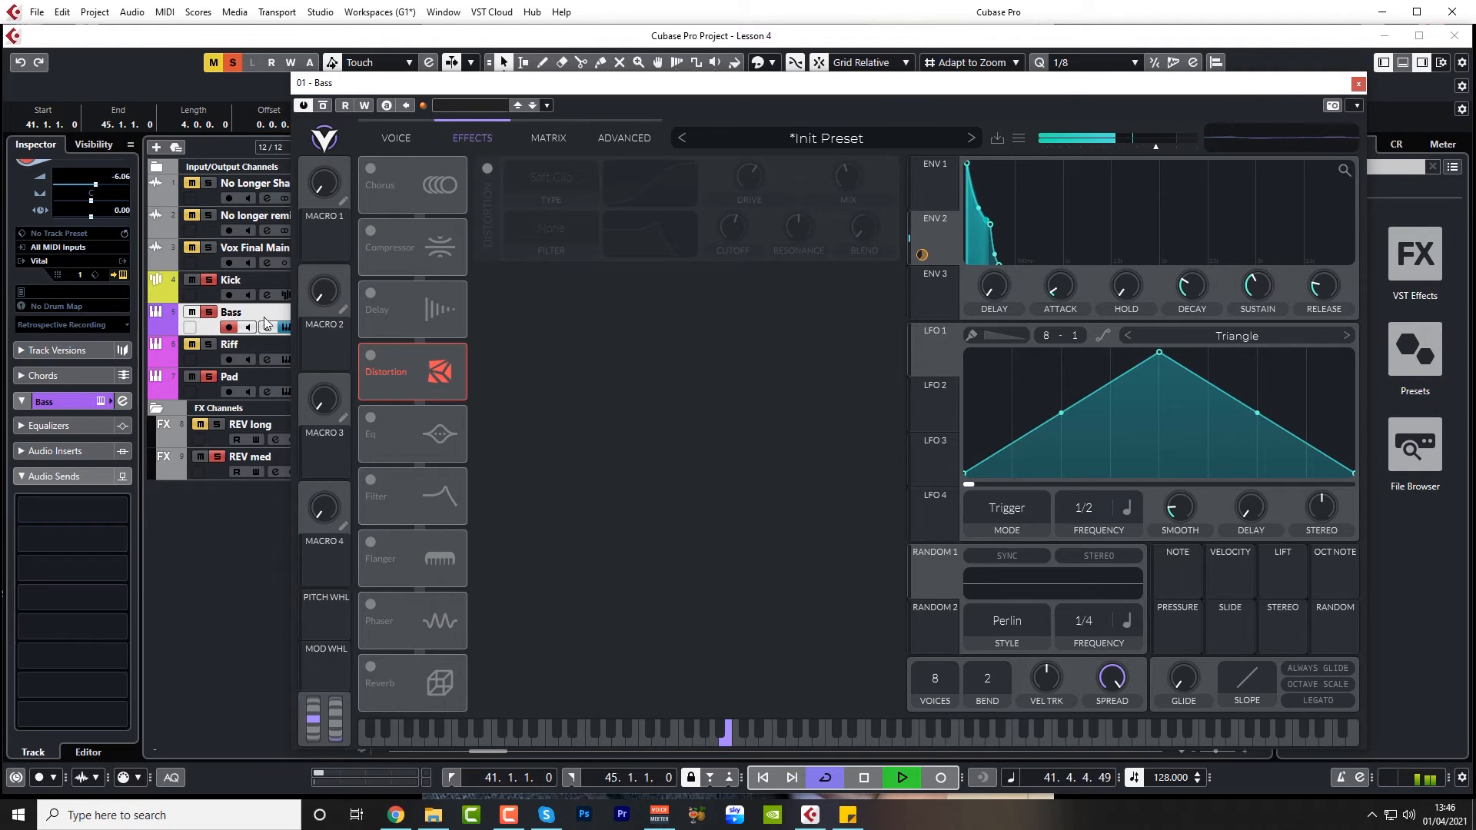
{"action": "left_click", "coordinate": [488, 170]}
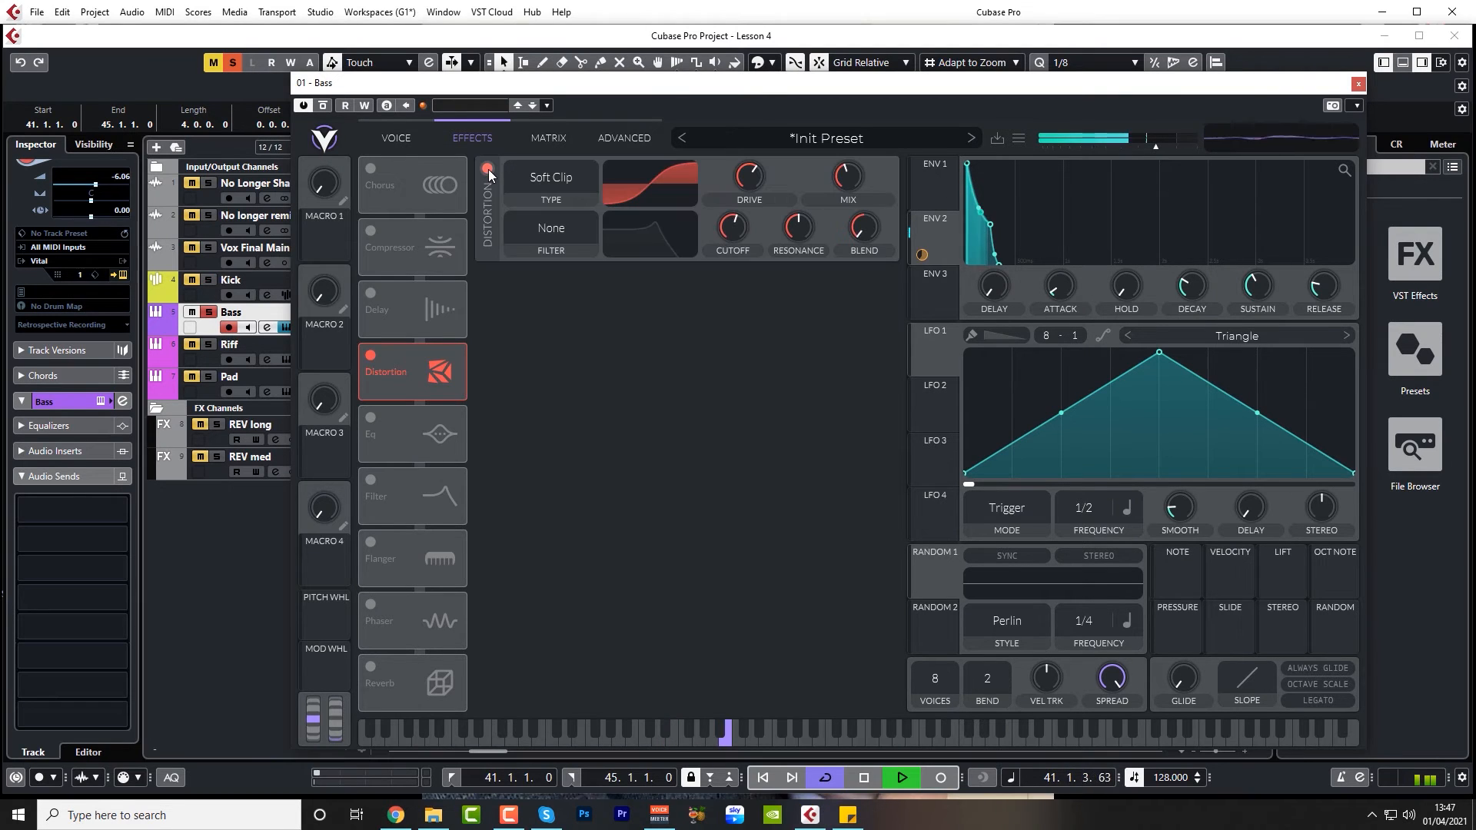
{"action": "left_click", "coordinate": [488, 170]}
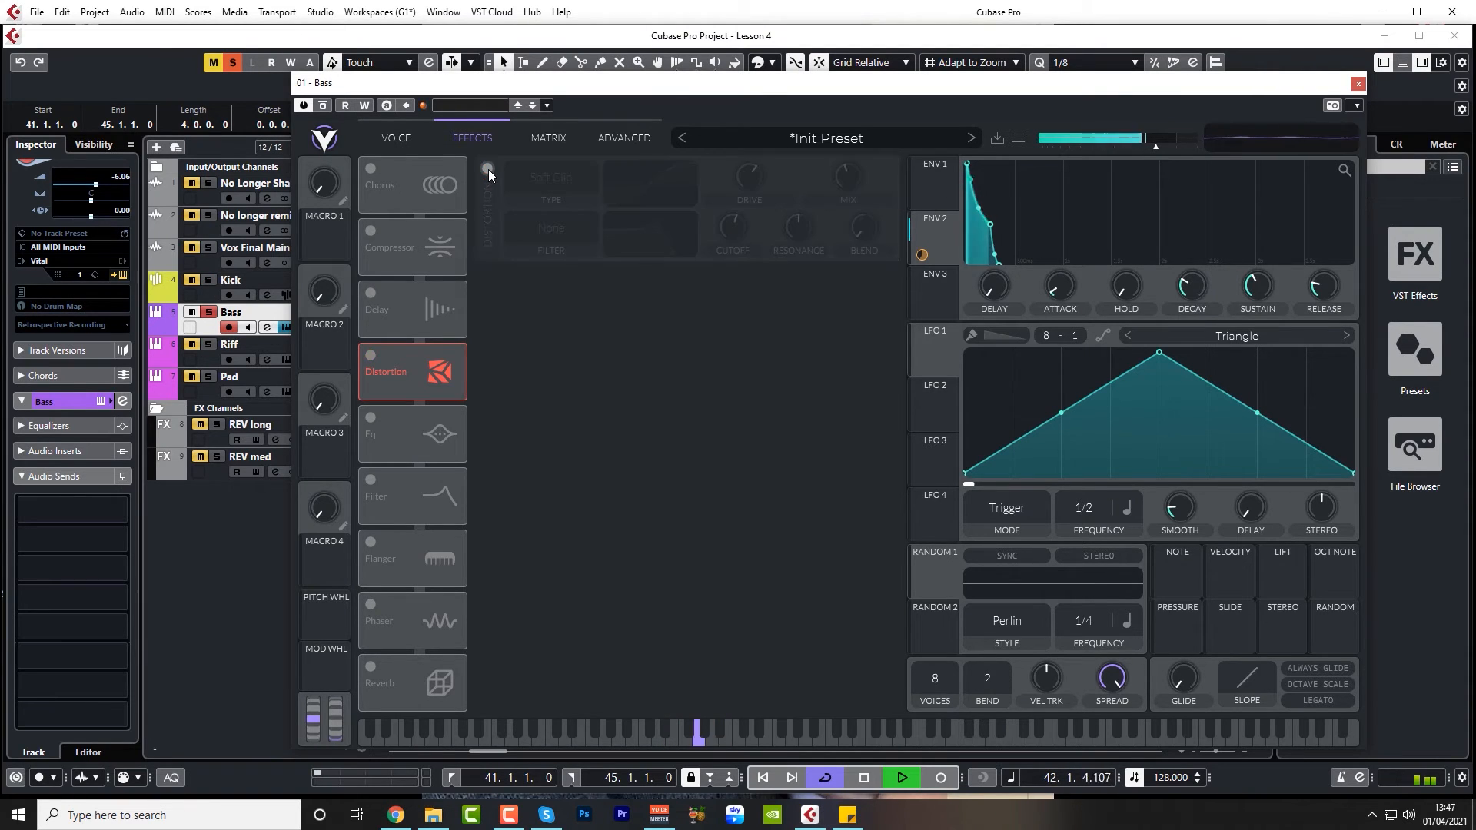
{"action": "left_click", "coordinate": [487, 169]}
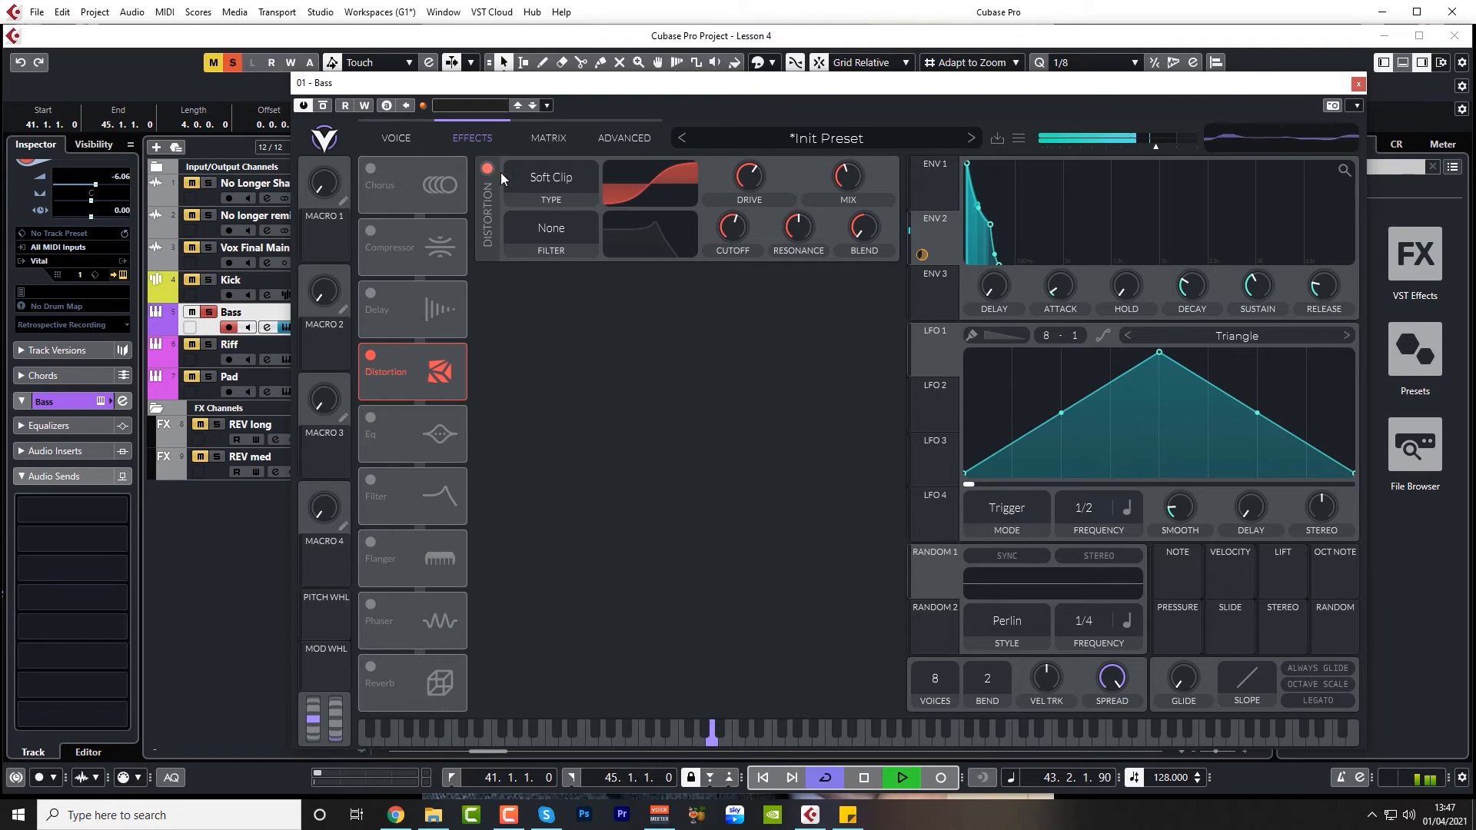
{"action": "key", "text": "space"}
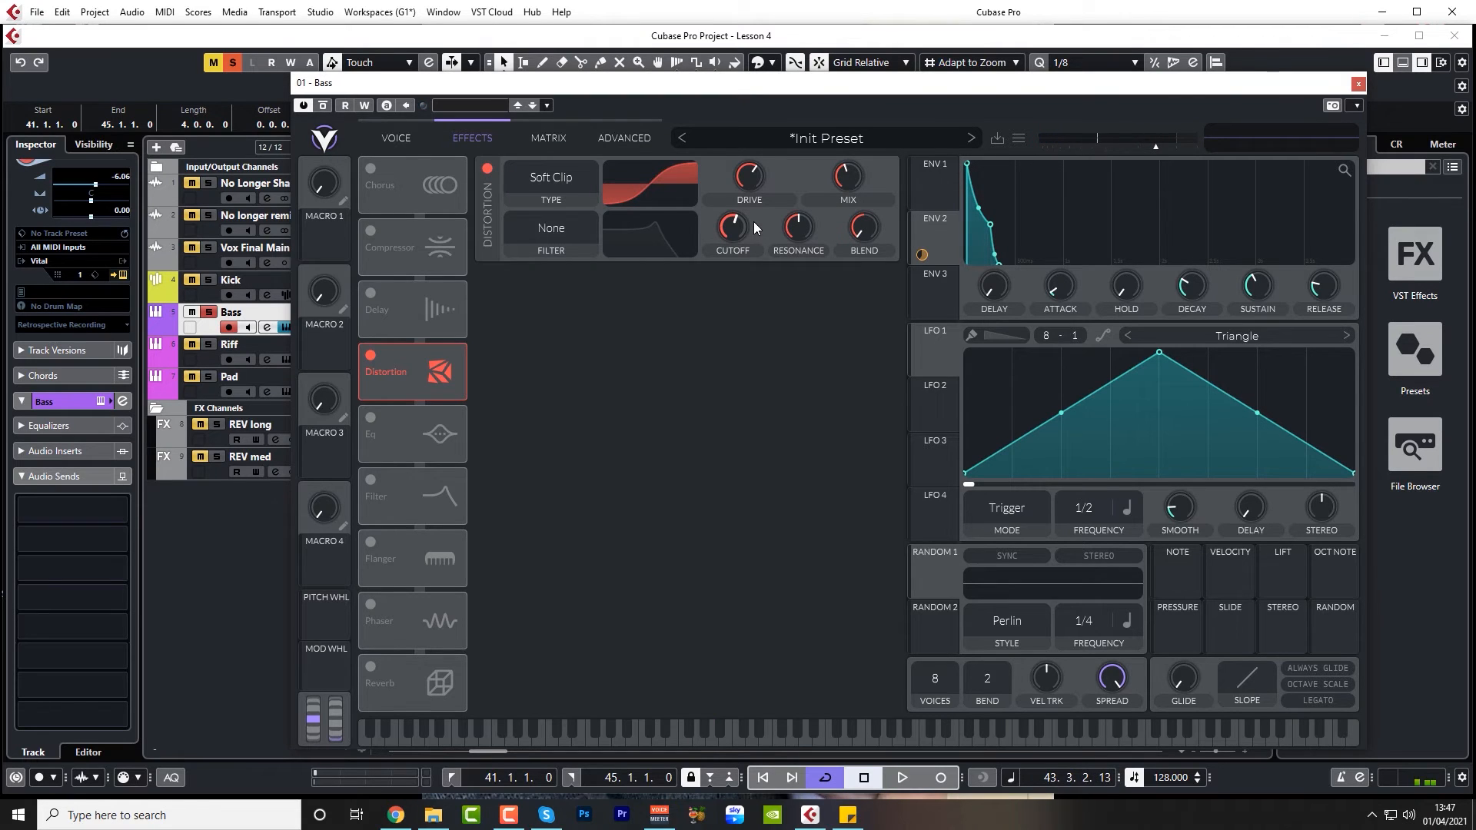
Enable the EQ effect, boost its mid band and high shelf during playback, and trim Vital's output level to -8.727 dB.
{"action": "left_click", "coordinate": [370, 418]}
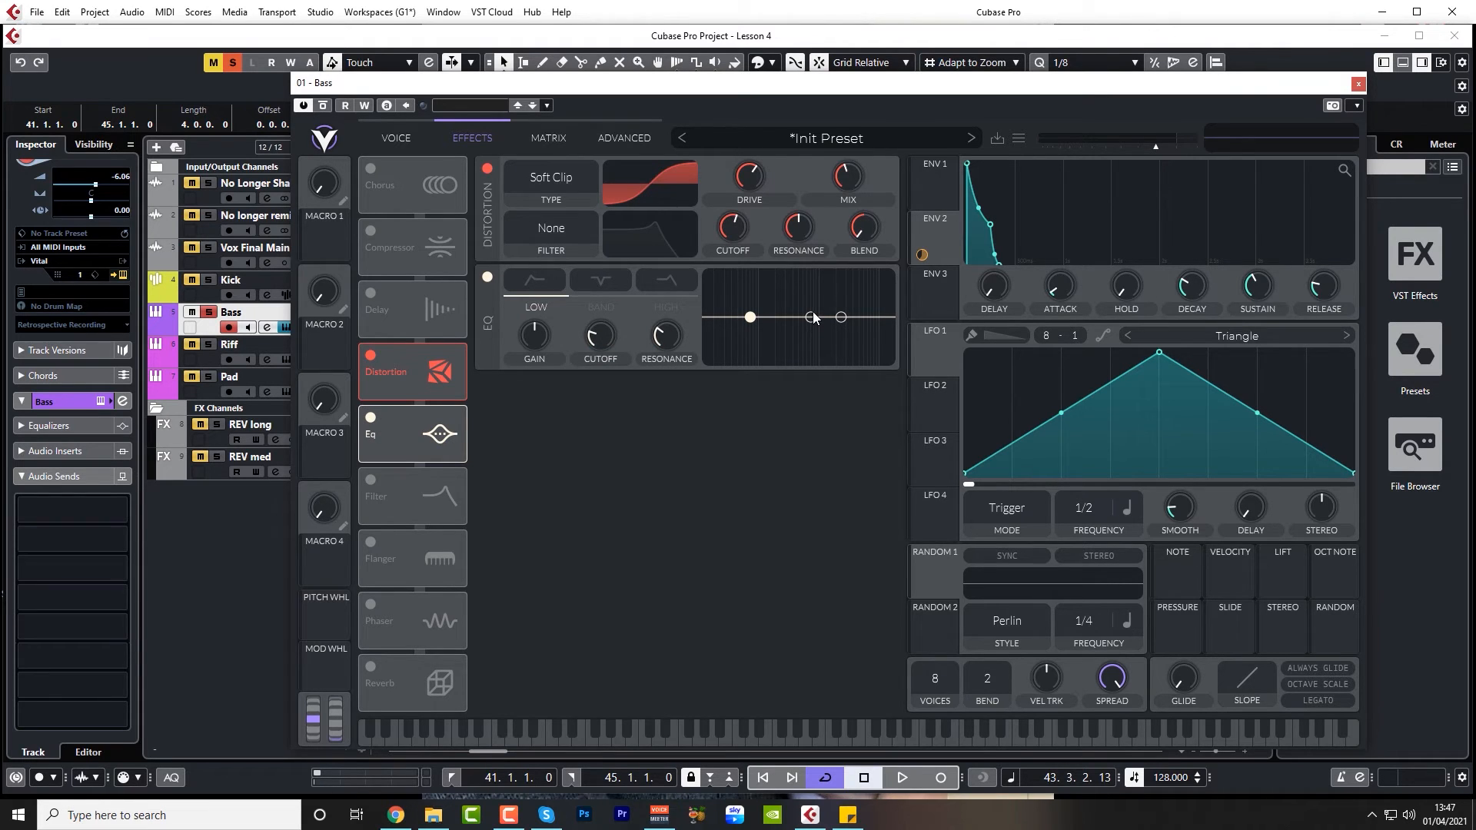
{"action": "key", "text": "space"}
{"action": "left_click_drag", "start_coordinate": [811, 318], "coordinate": [818, 284]}
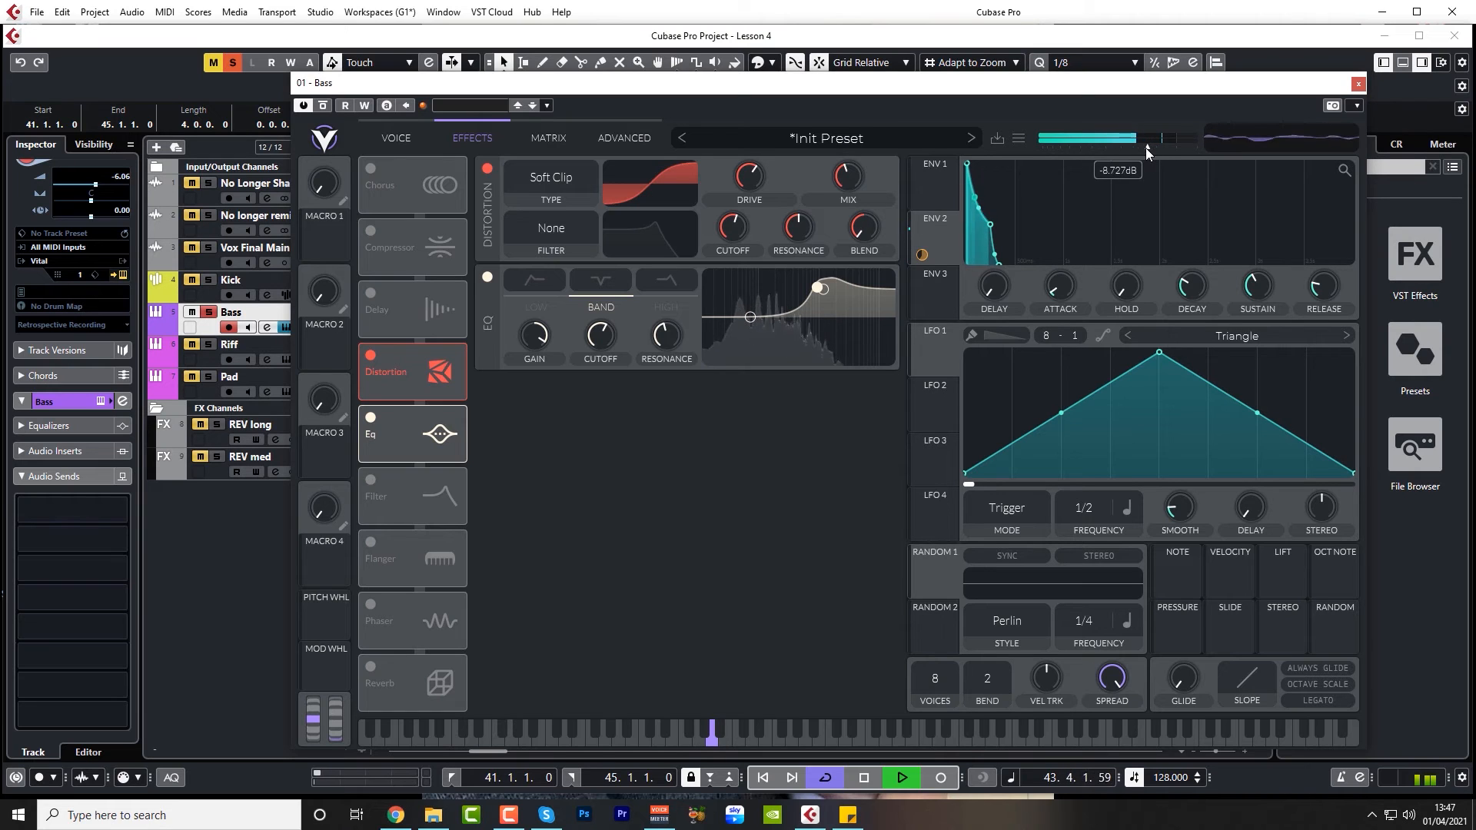
Solo the Kick, Riff and Pad with the Bass and reduce the EQ's mid band and high shelf boosts during playback.
{"action": "left_click", "coordinate": [209, 377]}
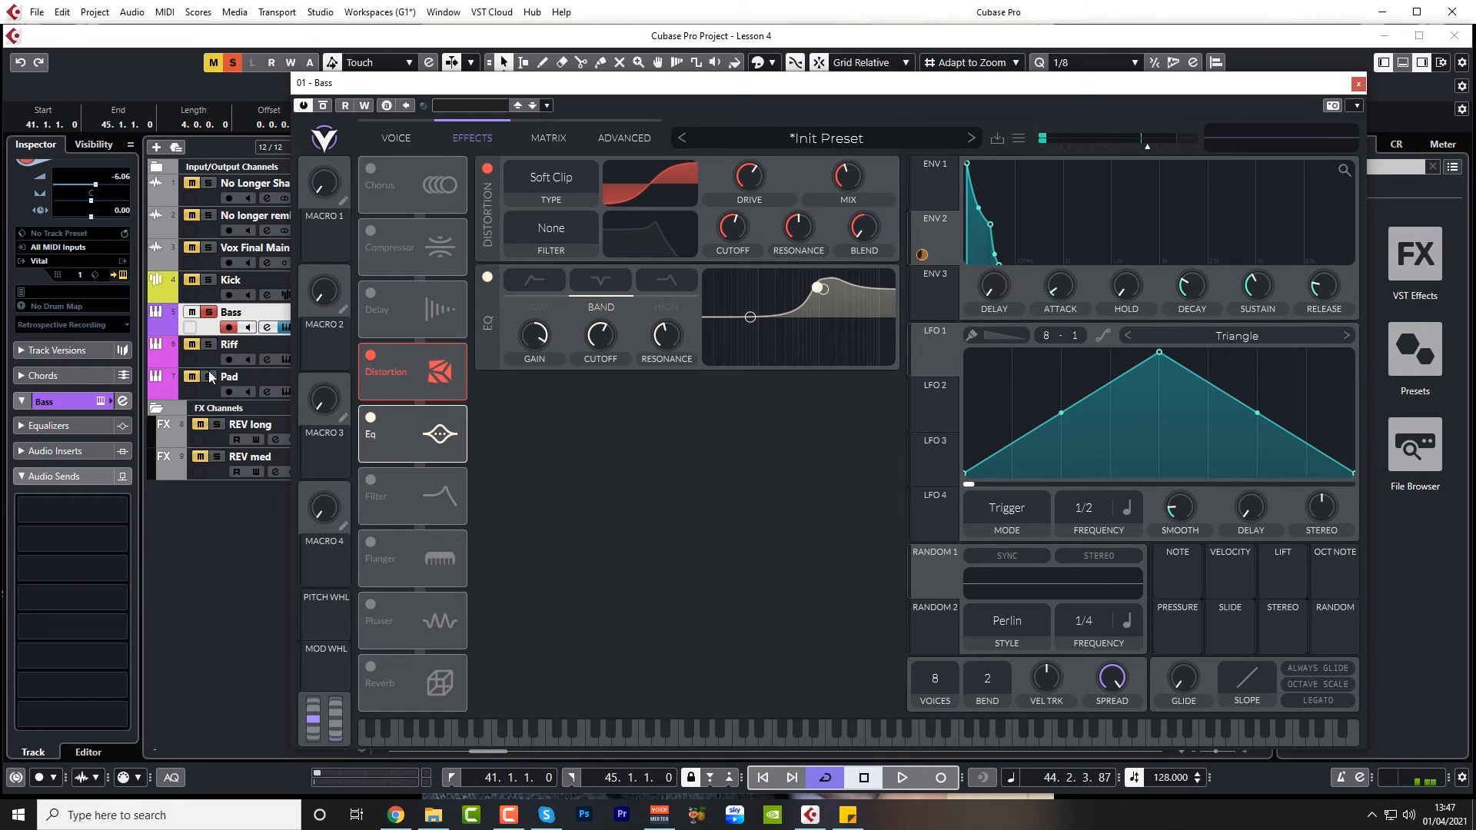
{"action": "key", "text": "space"}
{"action": "left_click", "coordinate": [208, 282]}
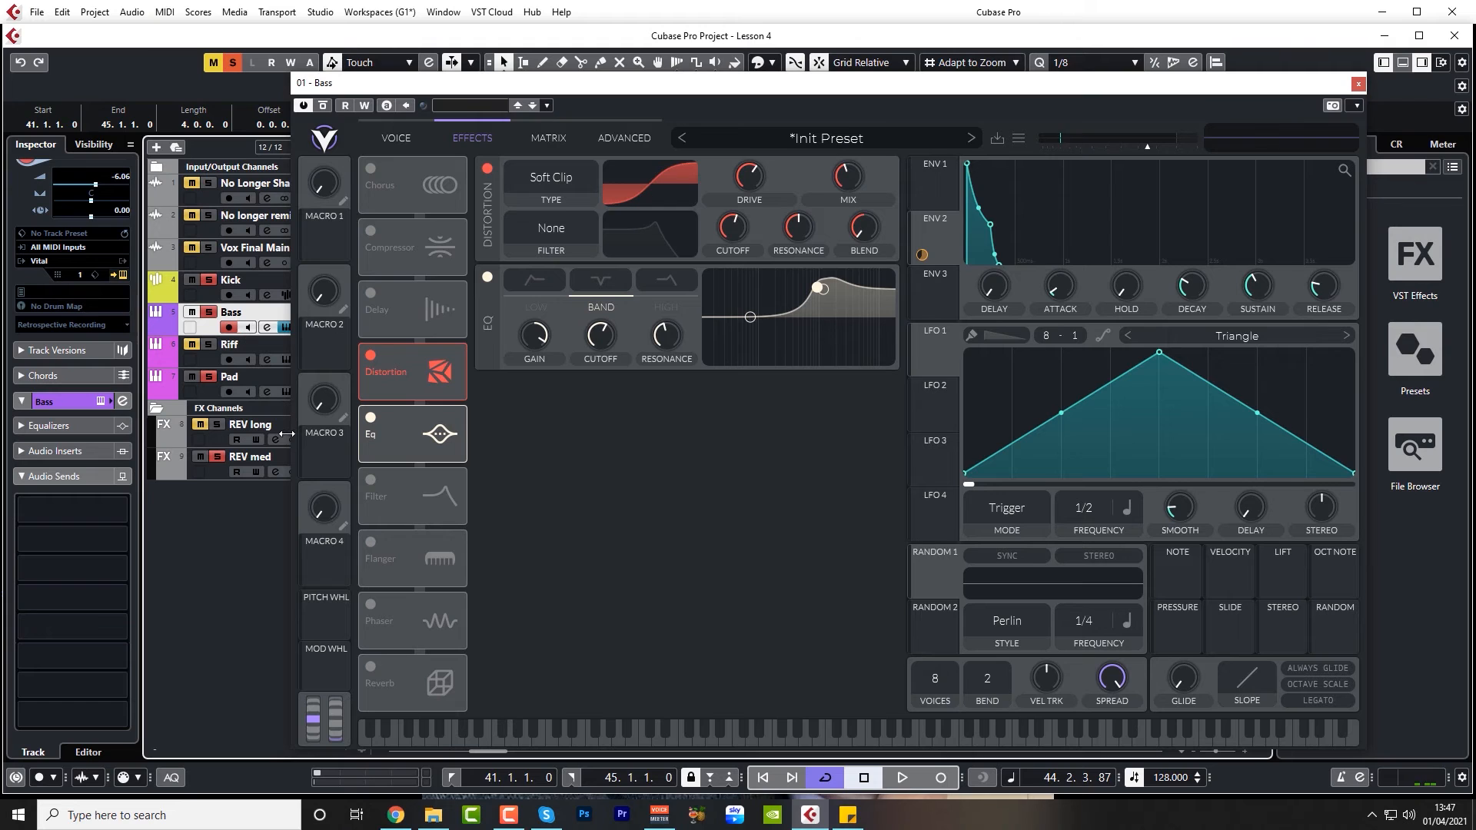
{"action": "key", "text": "space"}
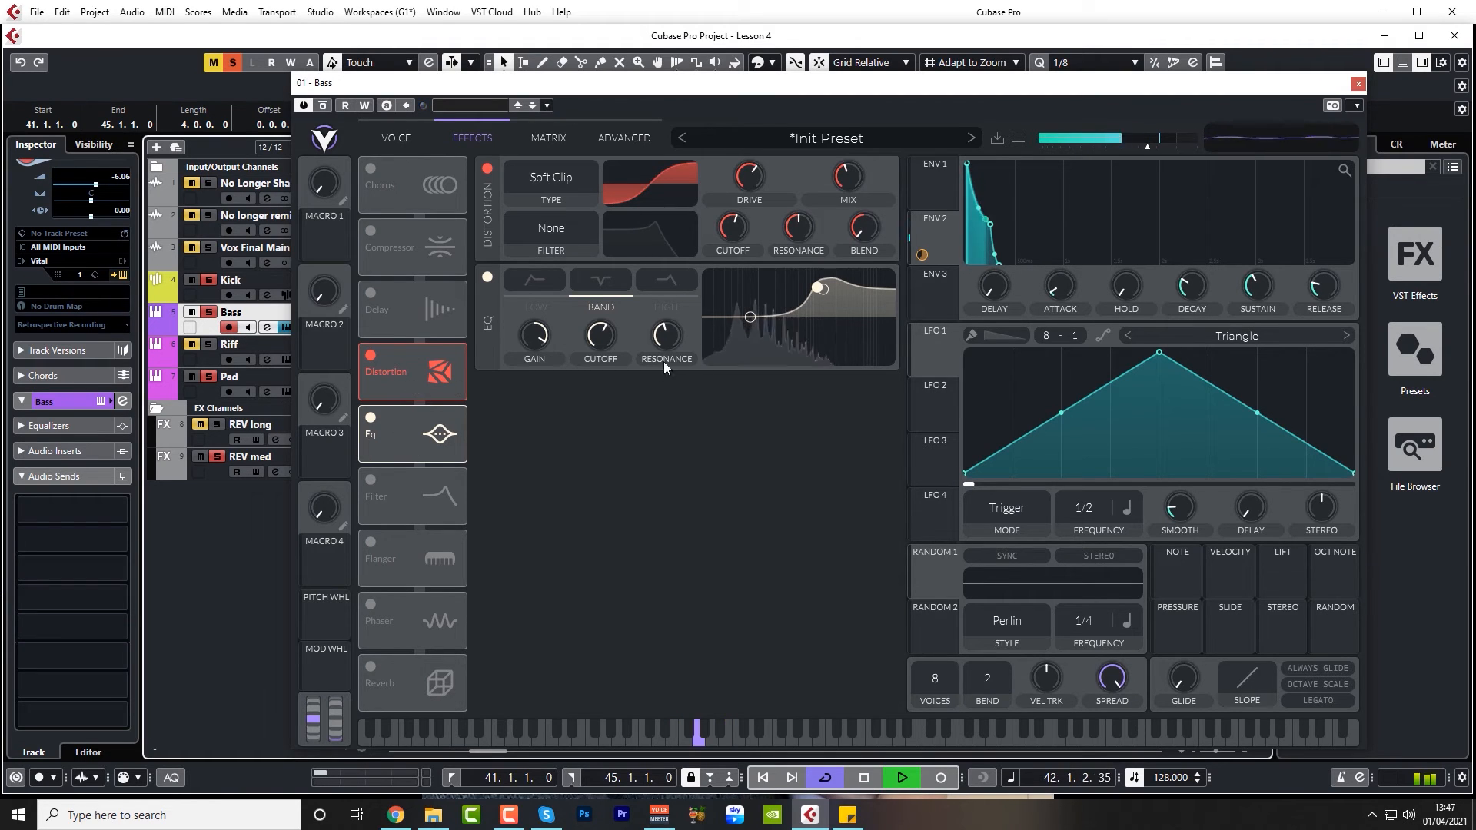
{"action": "left_click_drag", "start_coordinate": [815, 285], "coordinate": [825, 292]}
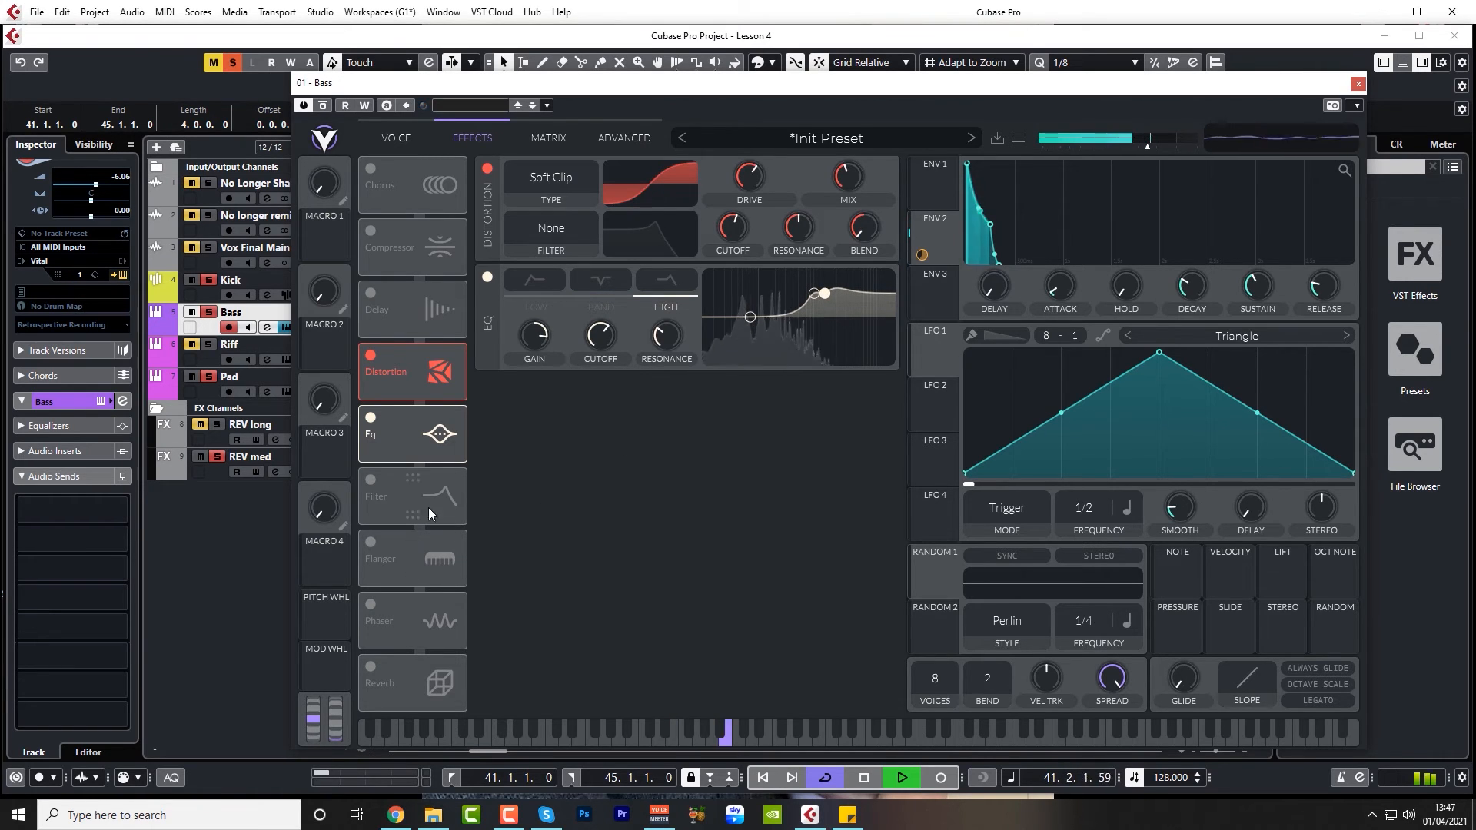
{"action": "key", "text": "space"}
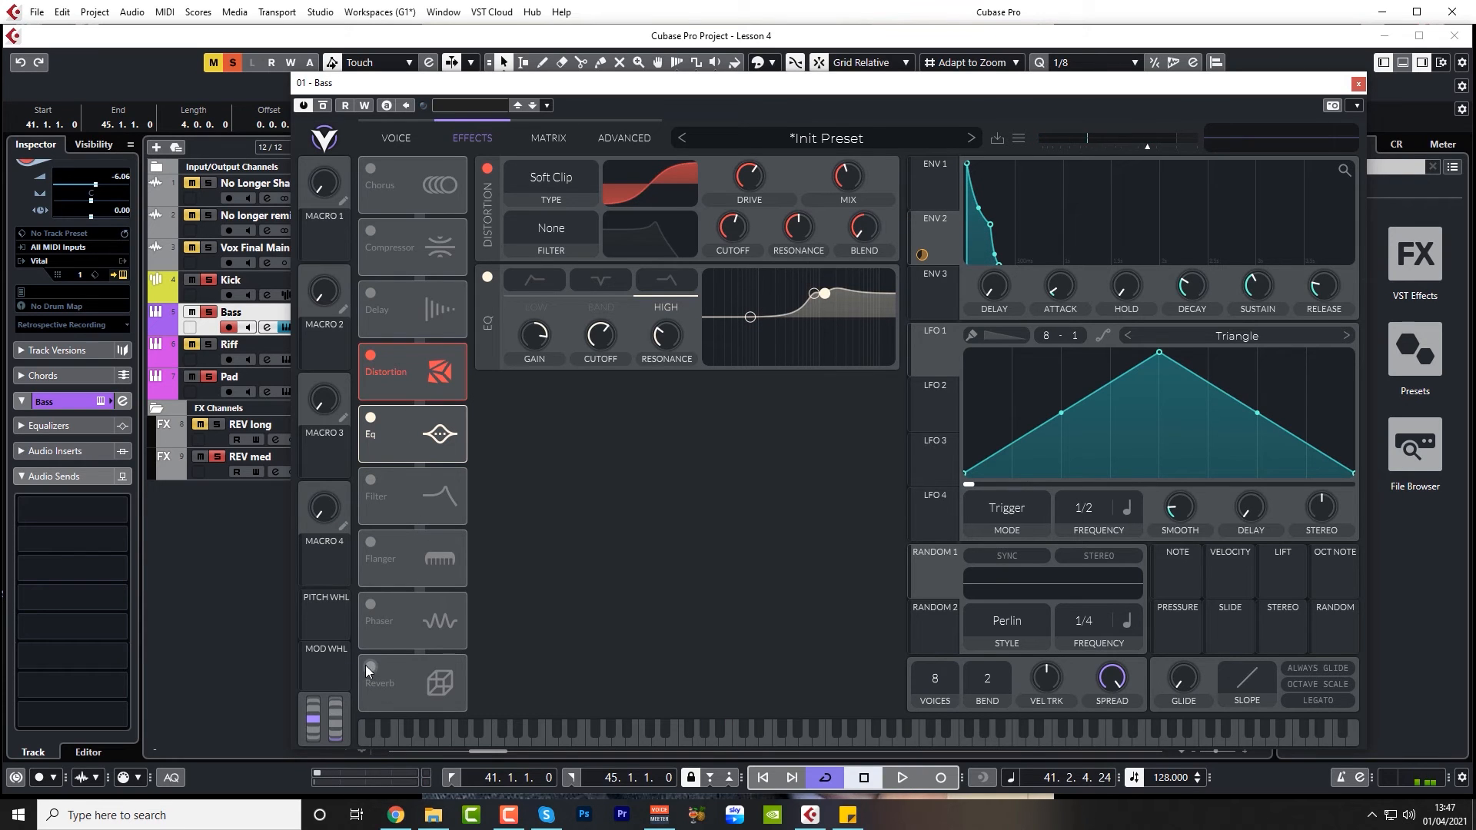
Enable the Reverb effect and lower its mix, size and time while the loop plays.
{"action": "left_click", "coordinate": [370, 666]}
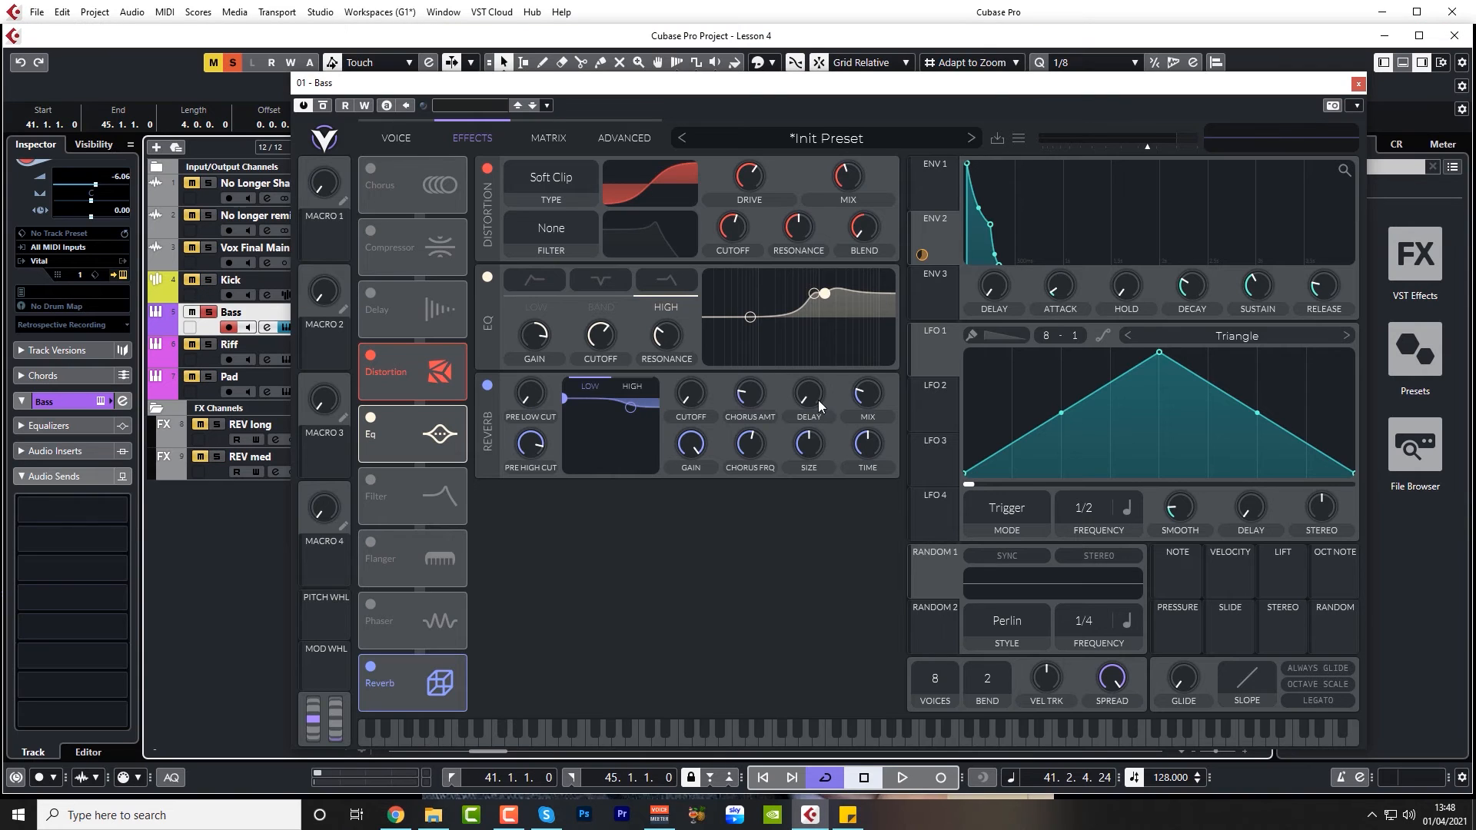
{"action": "key", "text": "space"}
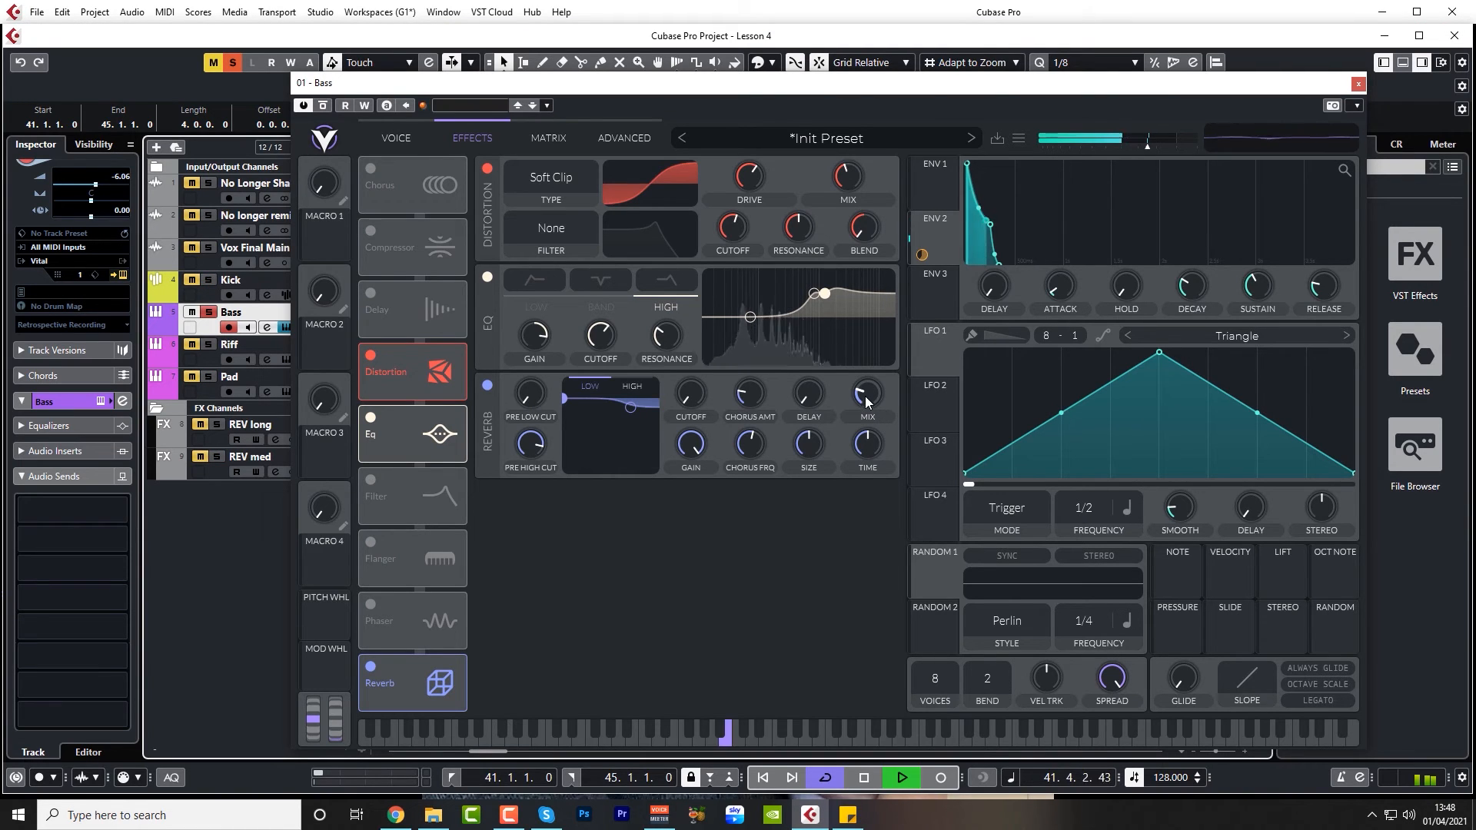
{"action": "mouse_move", "coordinate": [868, 396]}
{"action": "left_mouse_down"}
{"action": "mouse_move", "coordinate": [878, 334]}
{"action": "mouse_move", "coordinate": [851, 419]}
{"action": "mouse_move", "coordinate": [866, 384]}
{"action": "left_mouse_up"}
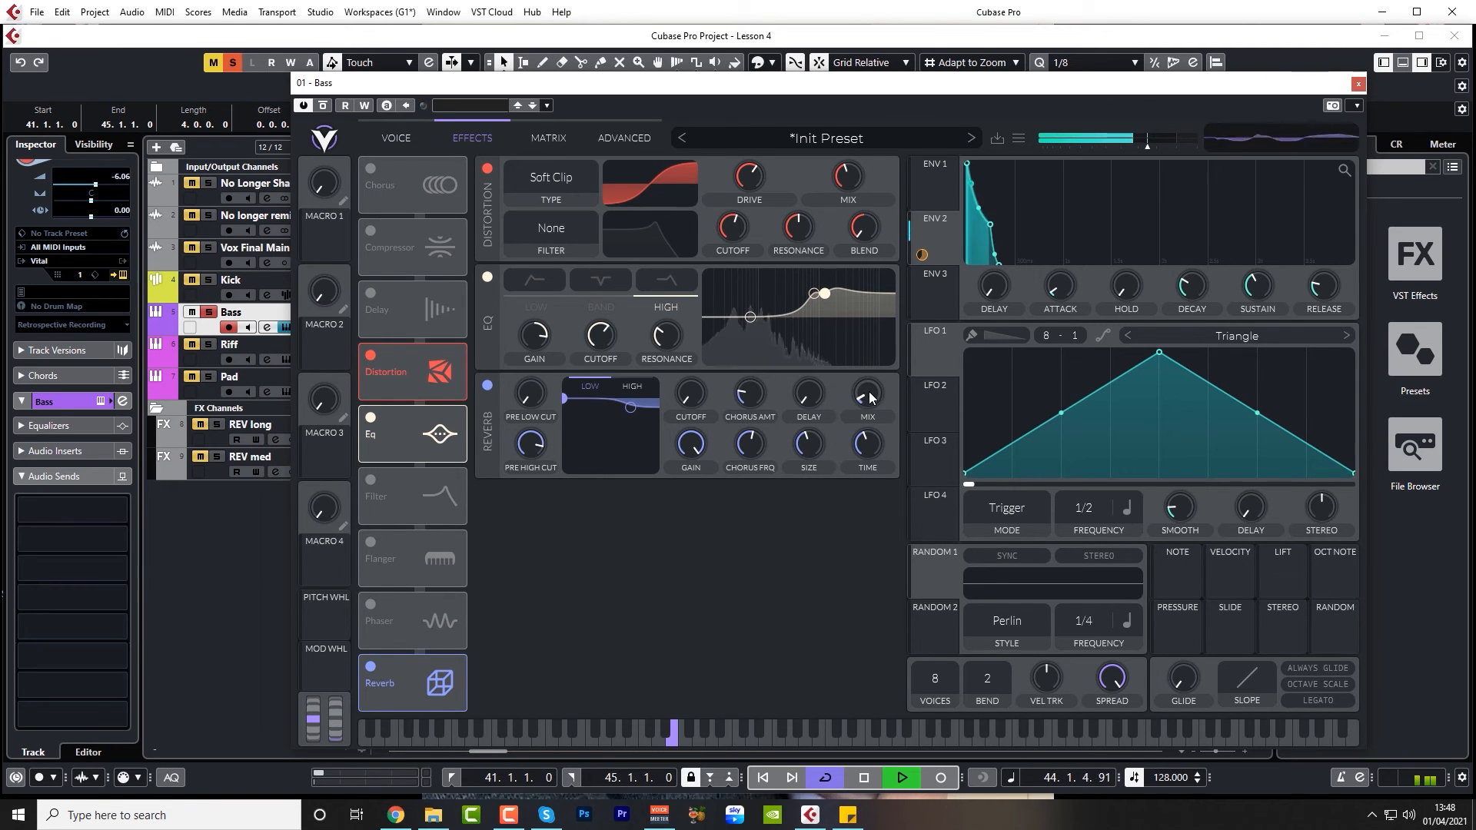
{"action": "left_click_drag", "start_coordinate": [867, 400], "coordinate": [867, 392]}
Toggle the Reverb off and on during playback to compare the Bass with and without it.
{"action": "left_click", "coordinate": [488, 386]}
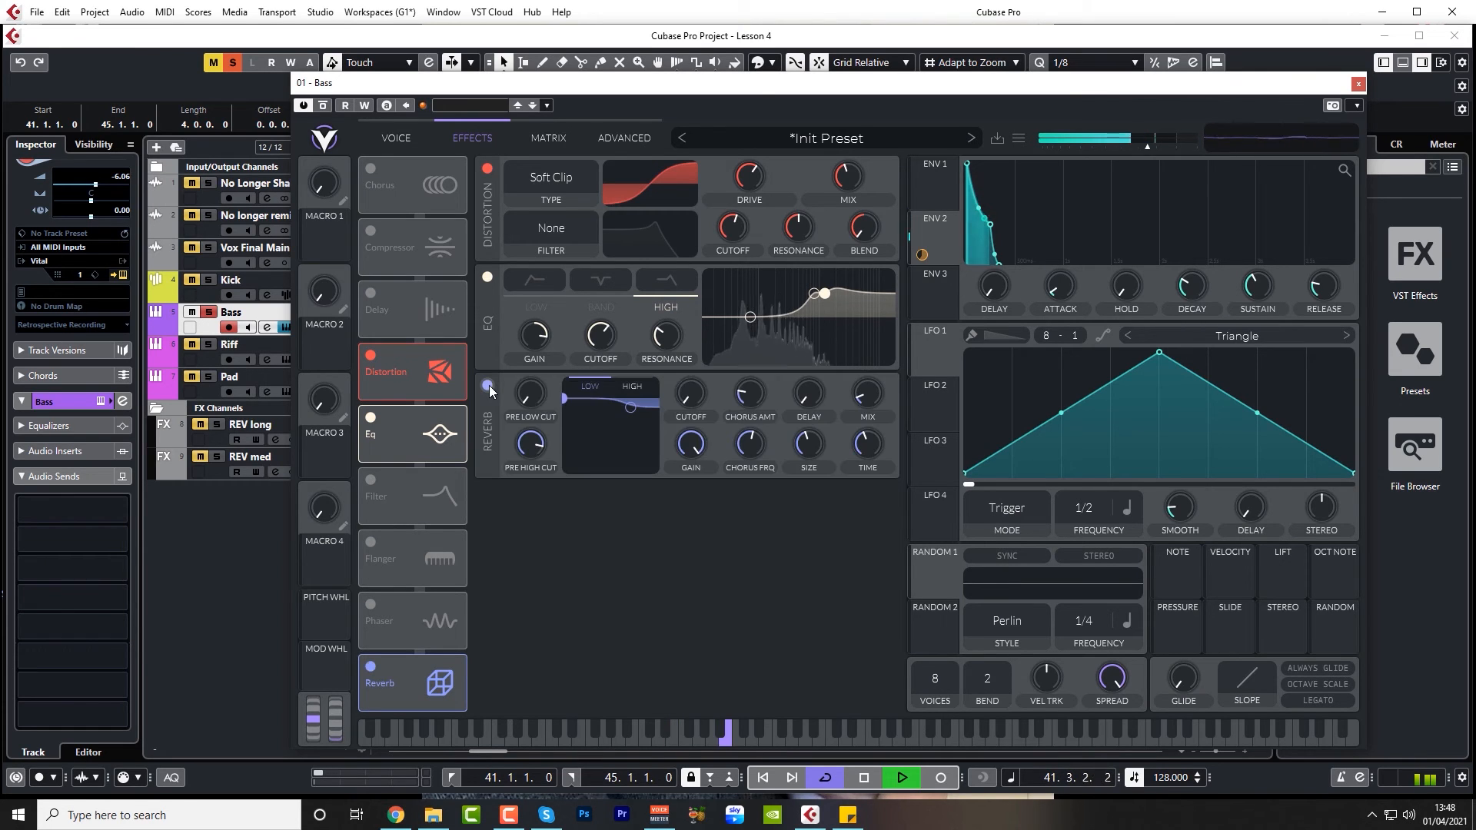
{"action": "left_click", "coordinate": [487, 385]}
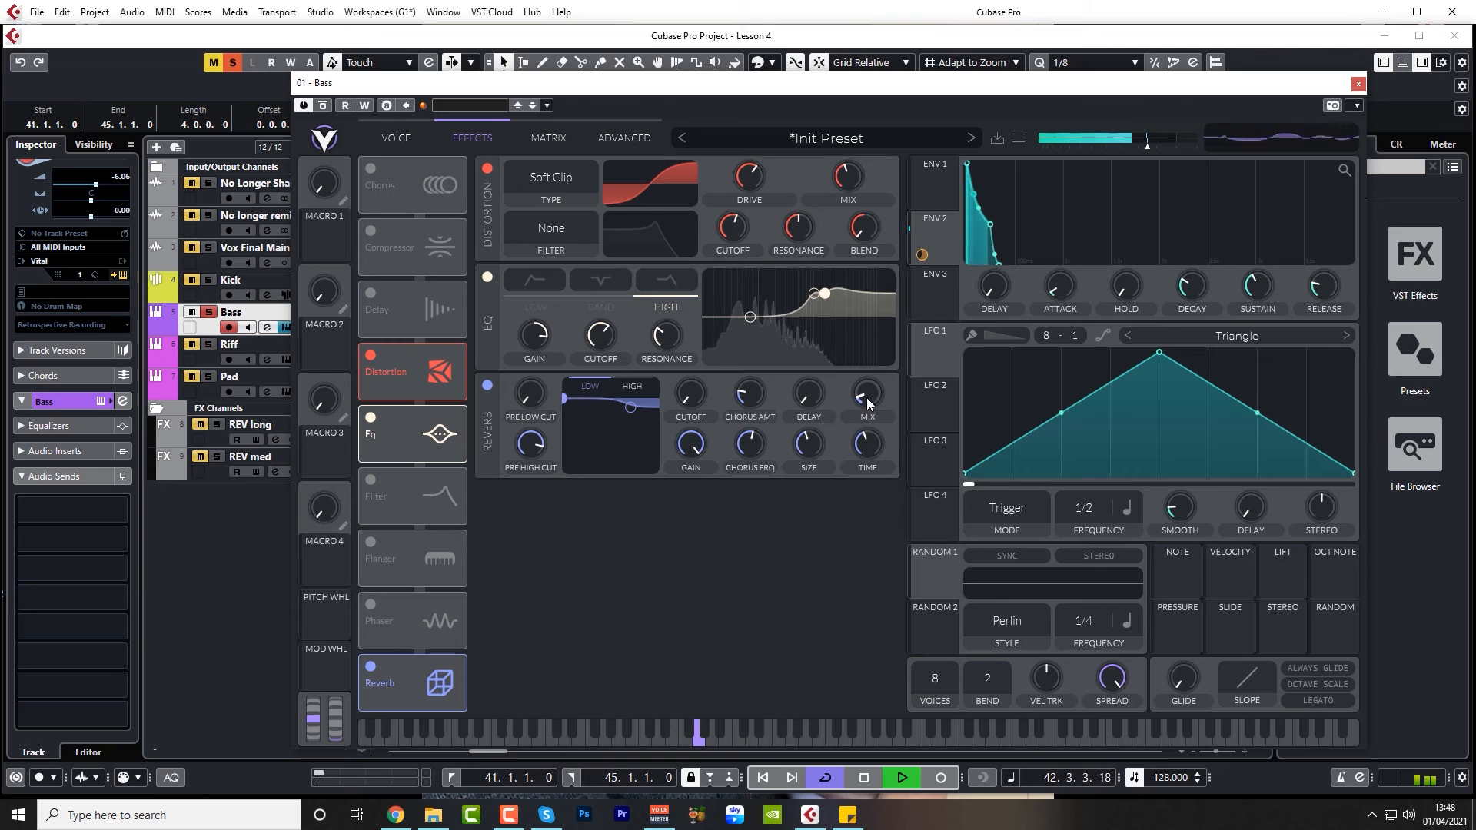
{"action": "mouse_move", "coordinate": [866, 395]}
{"action": "key", "text": "space"}
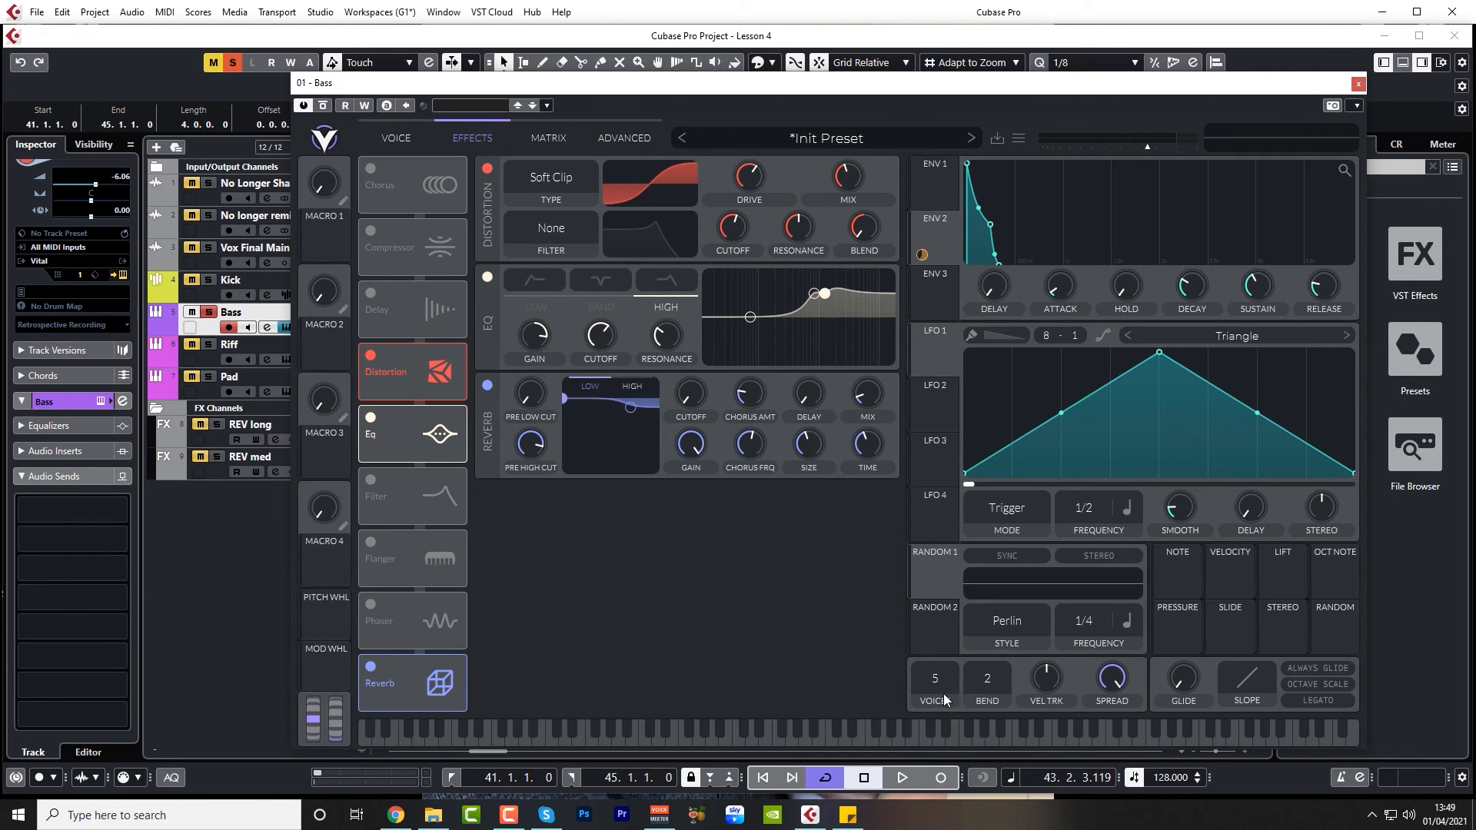
Set Vital's voices to 1, close its window and return the playhead to the loop start at bar 41.
{"action": "left_click_drag", "start_coordinate": [935, 694], "coordinate": [936, 701]}
{"action": "left_click", "coordinate": [1359, 84]}
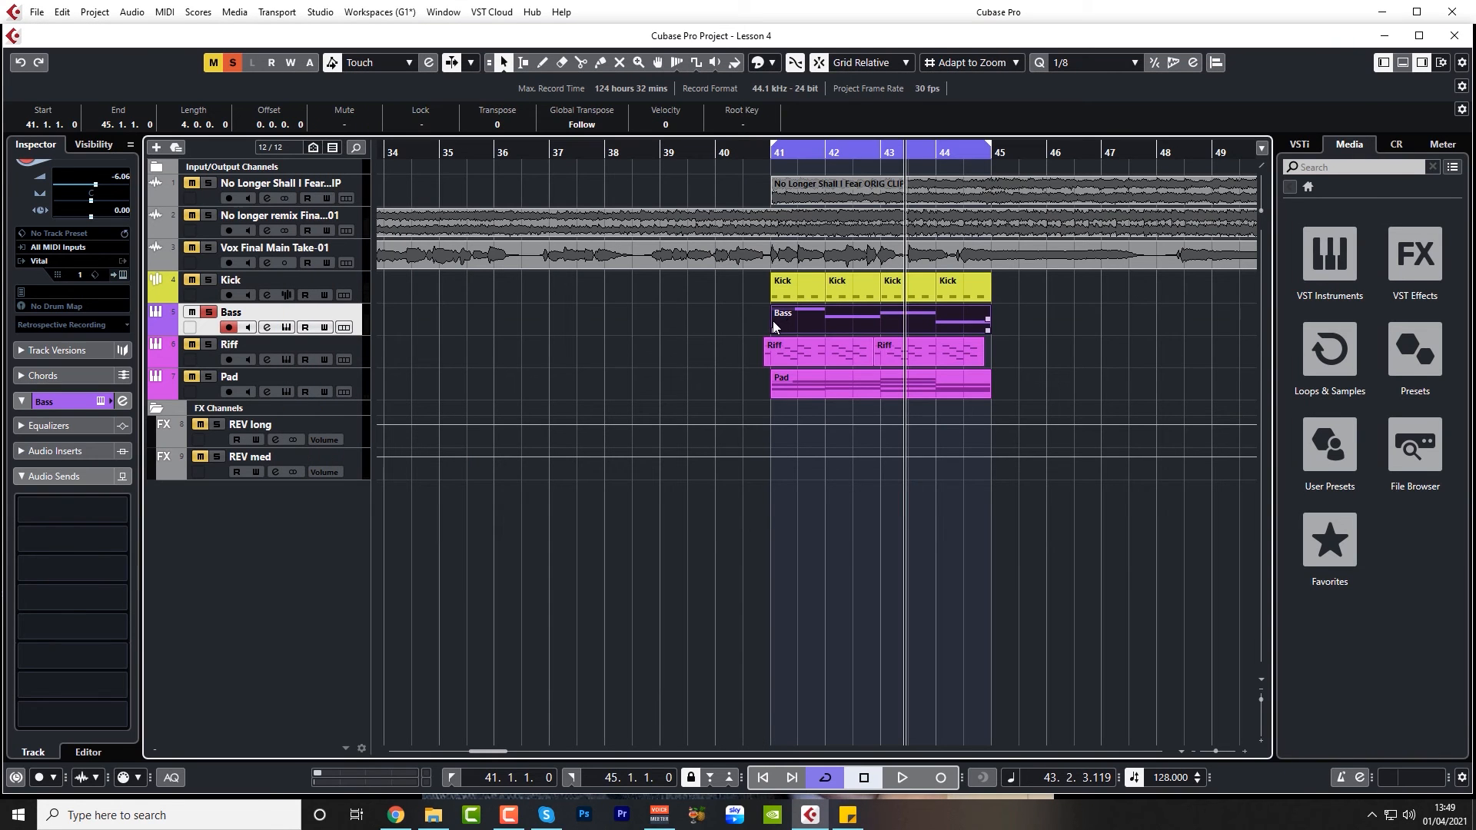
{"action": "left_click", "coordinate": [784, 155]}
Reopen Vital on the Bass track, search the preset browser for "btp" and load the first matching preset.
{"action": "left_click", "coordinate": [285, 328]}
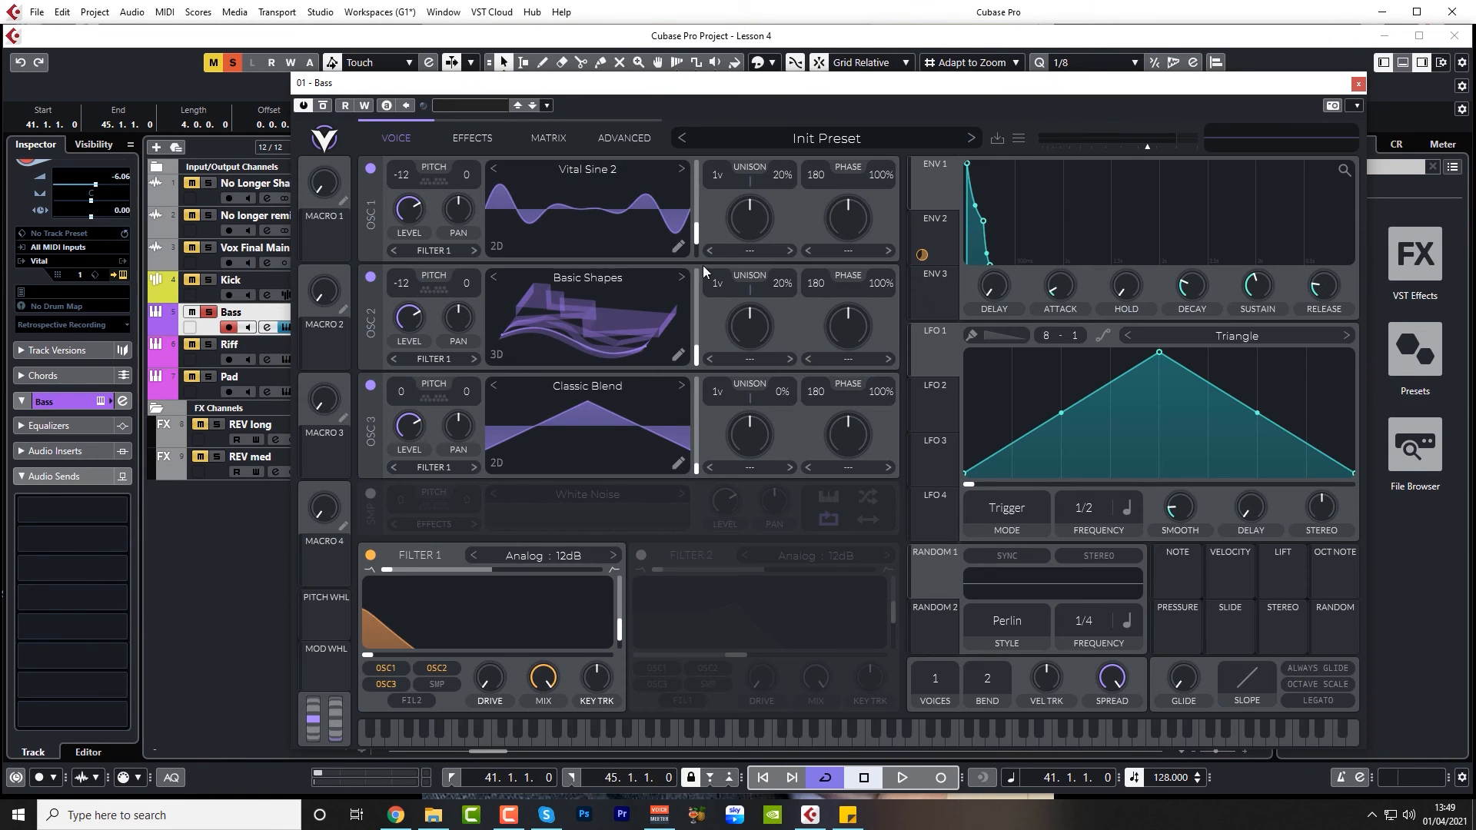
{"action": "left_click", "coordinate": [1018, 138]}
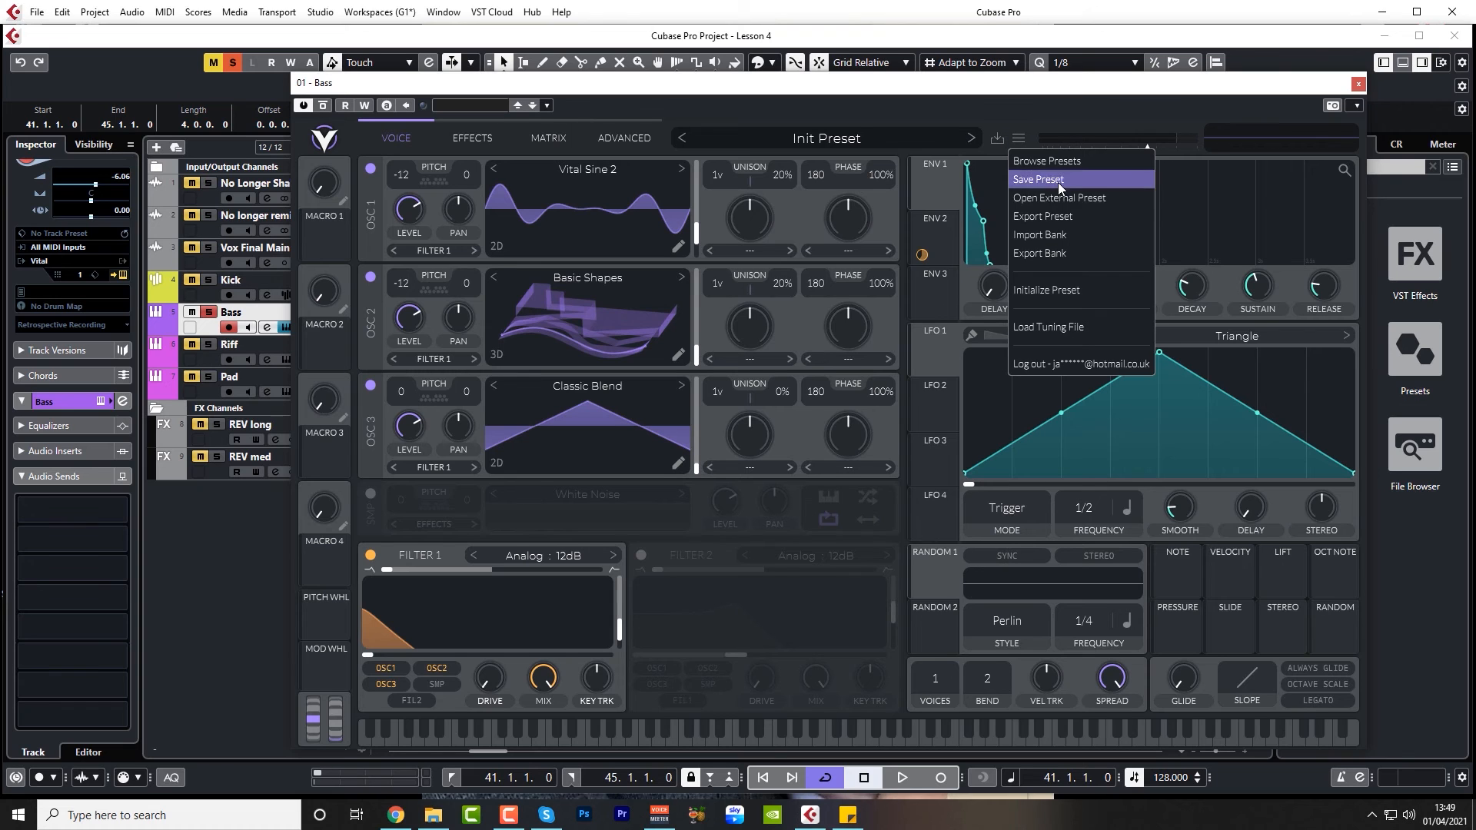
{"action": "left_click", "coordinate": [1049, 161]}
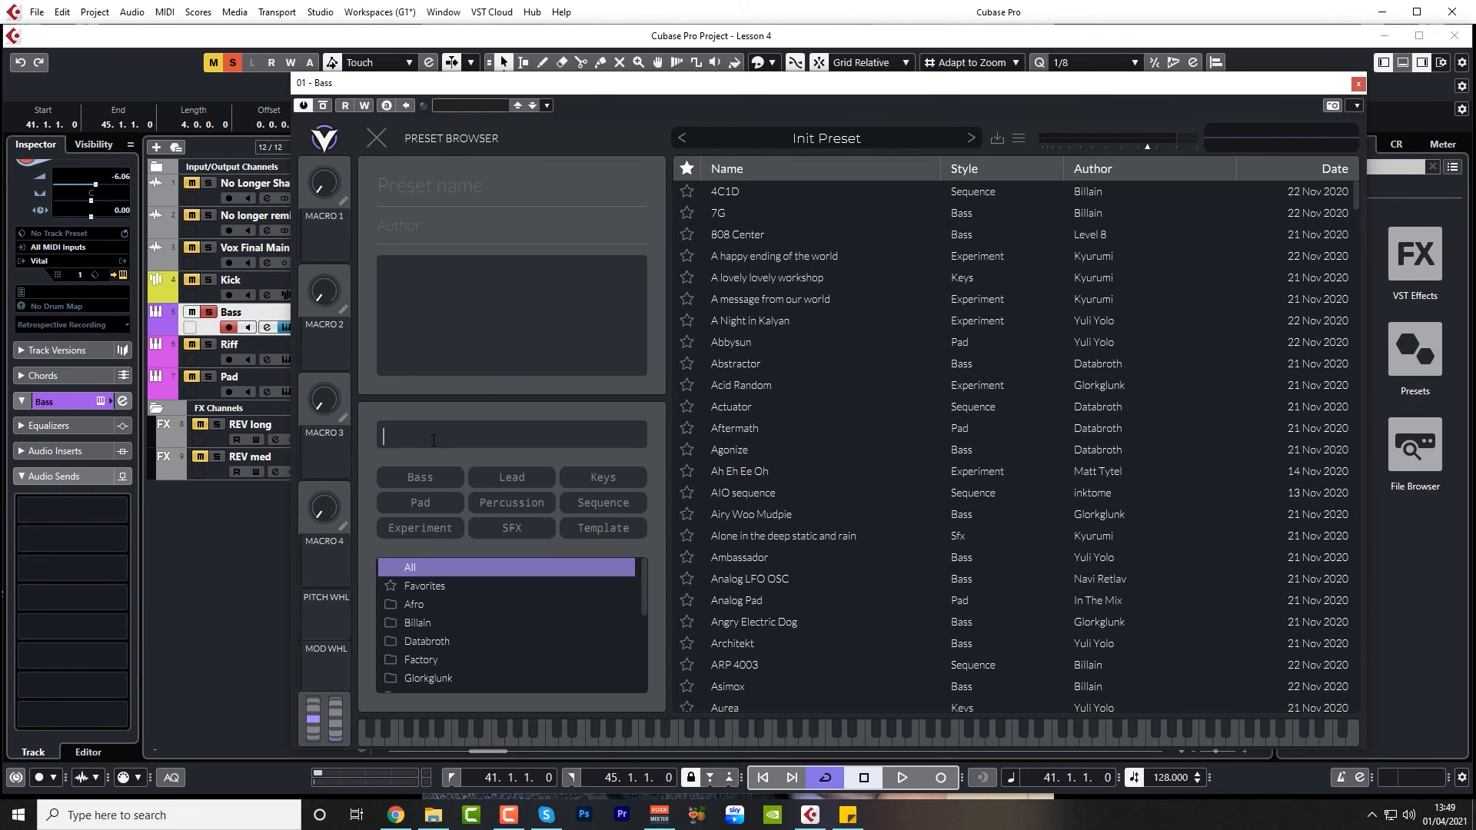
{"action": "type", "text": "btp"}
{"action": "left_click", "coordinate": [763, 191]}
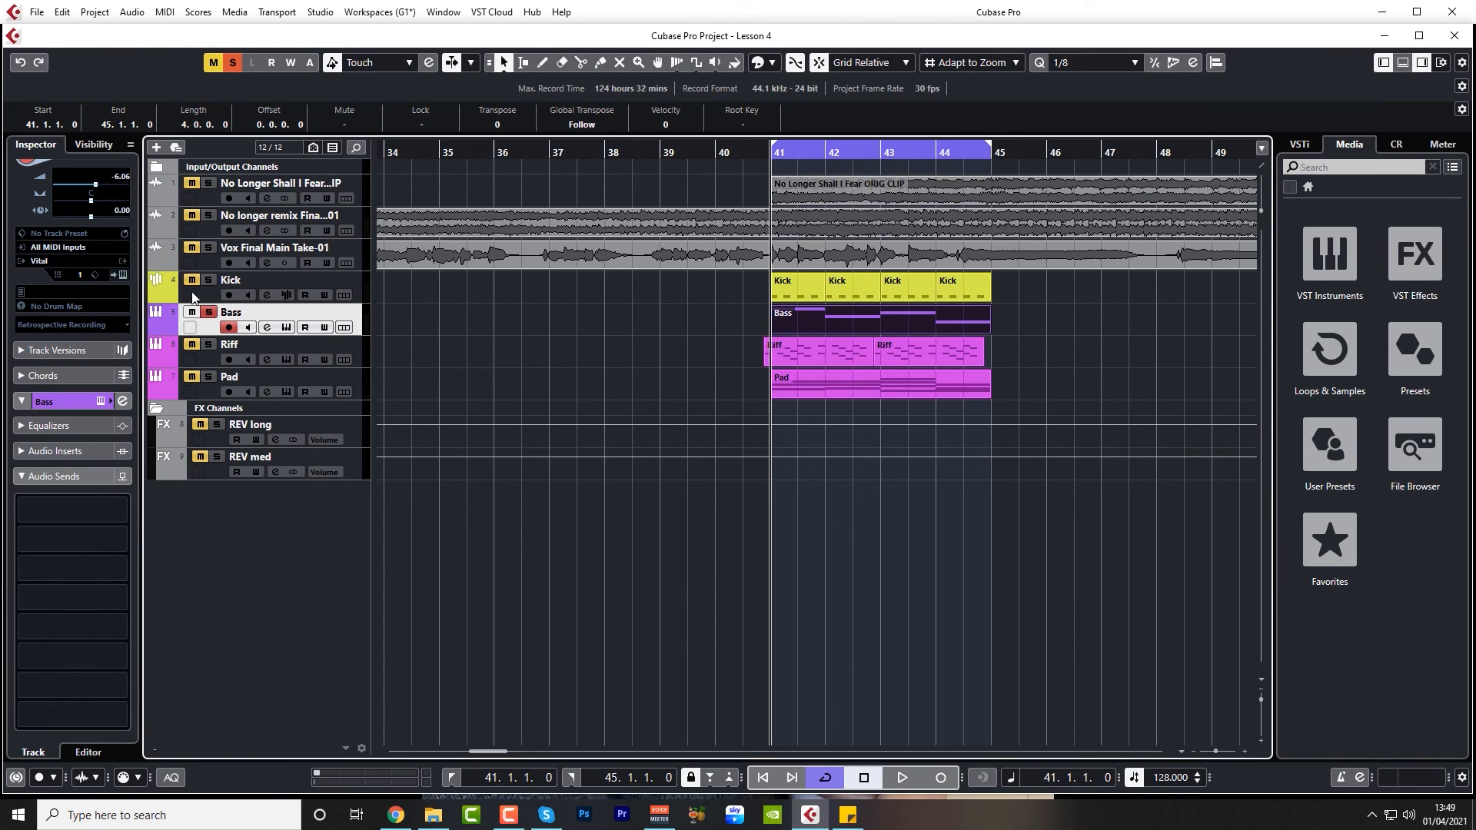
Solo the Kick, Riff and Pad alongside Bass, play the loop and lower the Bass track's volume.
{"action": "left_click", "coordinate": [209, 280]}
{"action": "key", "text": "space"}
{"action": "left_click_drag", "start_coordinate": [123, 177], "coordinate": [124, 183]}
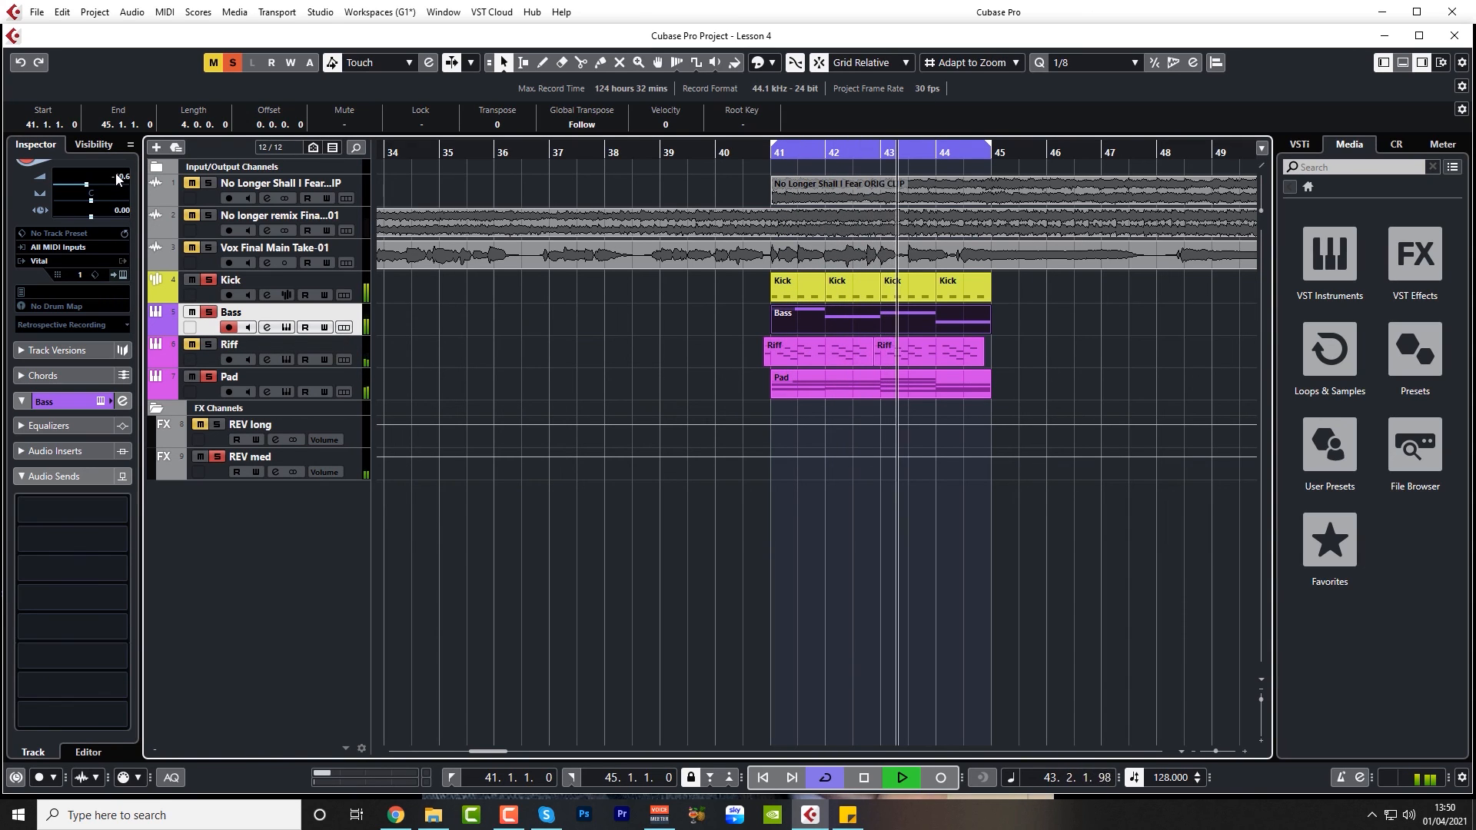
Lower the Bass track's volume a little further while the soloed loop plays.
{"action": "scroll", "coordinate": [118, 180], "scroll_direction": "down", "scroll_amount": 3}
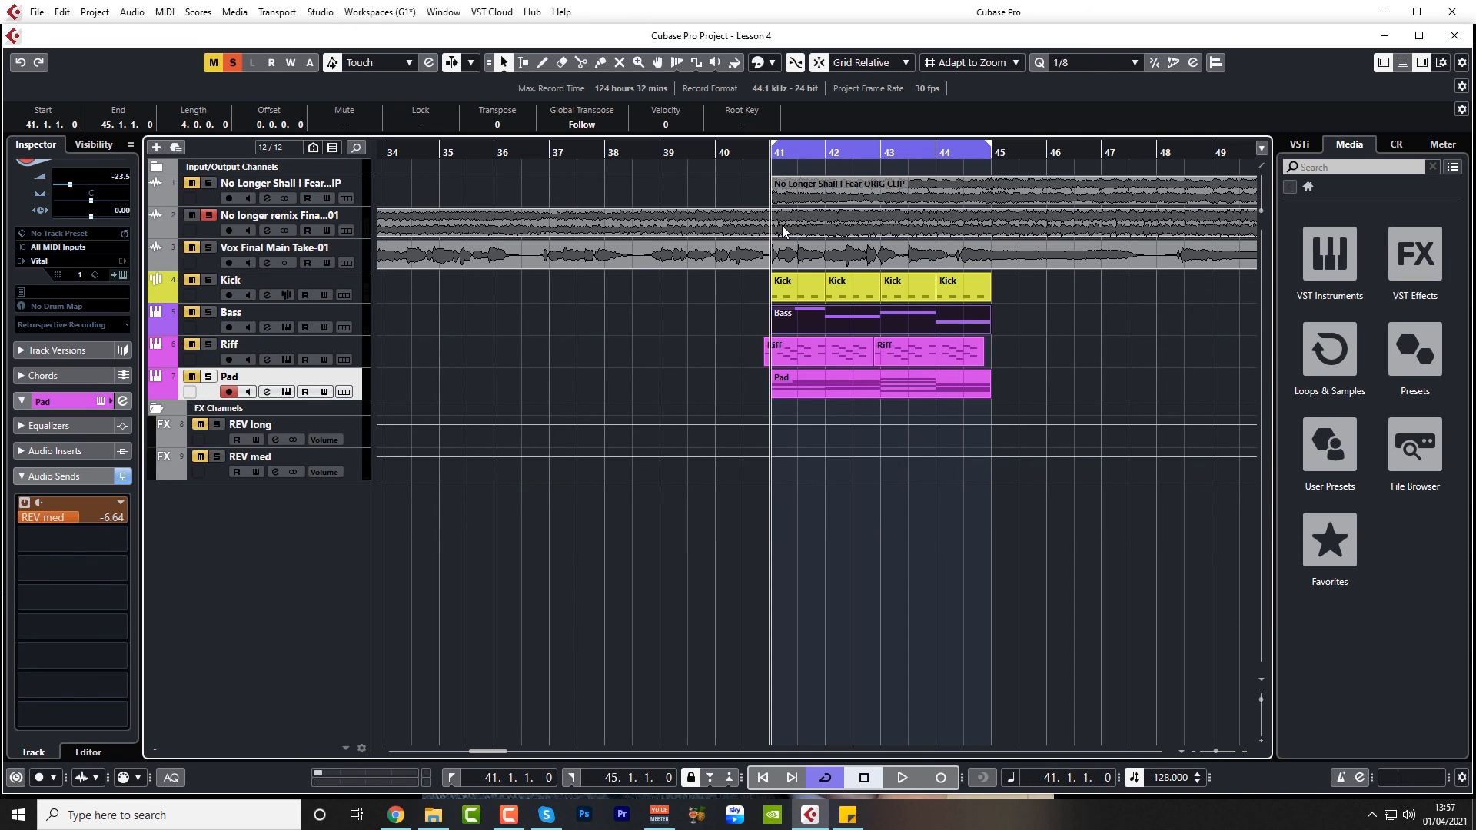
Play the soloed "No longer remix" reference track from bar 41, stop playback and clear its solo.
{"action": "key", "text": "space"}
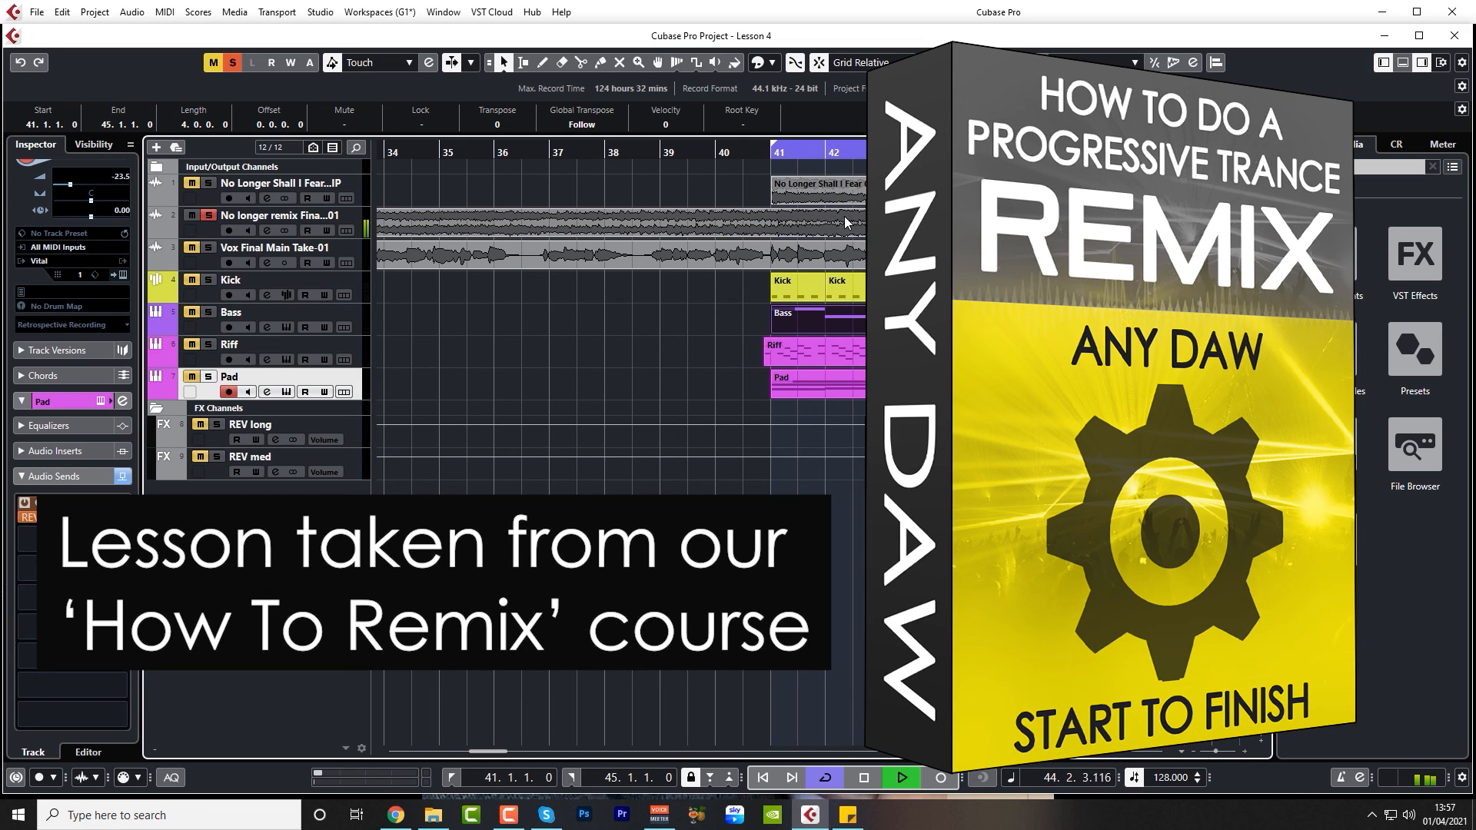
{"action": "key", "text": "space"}
{"action": "left_click", "coordinate": [206, 217]}
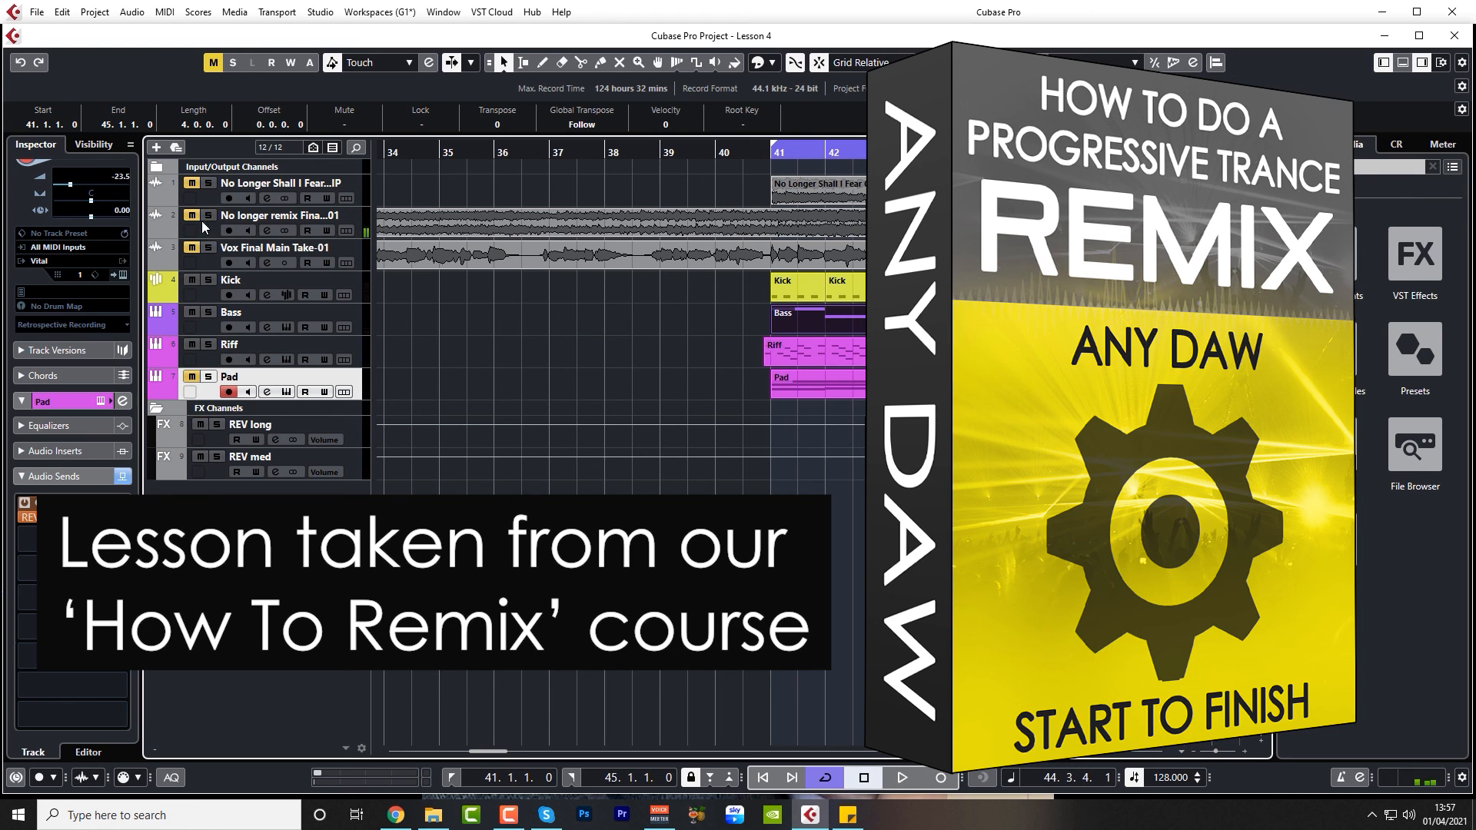
Solo the Kick, Bass, Riff and Pad tracks and play the loop from bar 41 to compare it with the reference.
{"action": "left_click", "coordinate": [207, 281]}
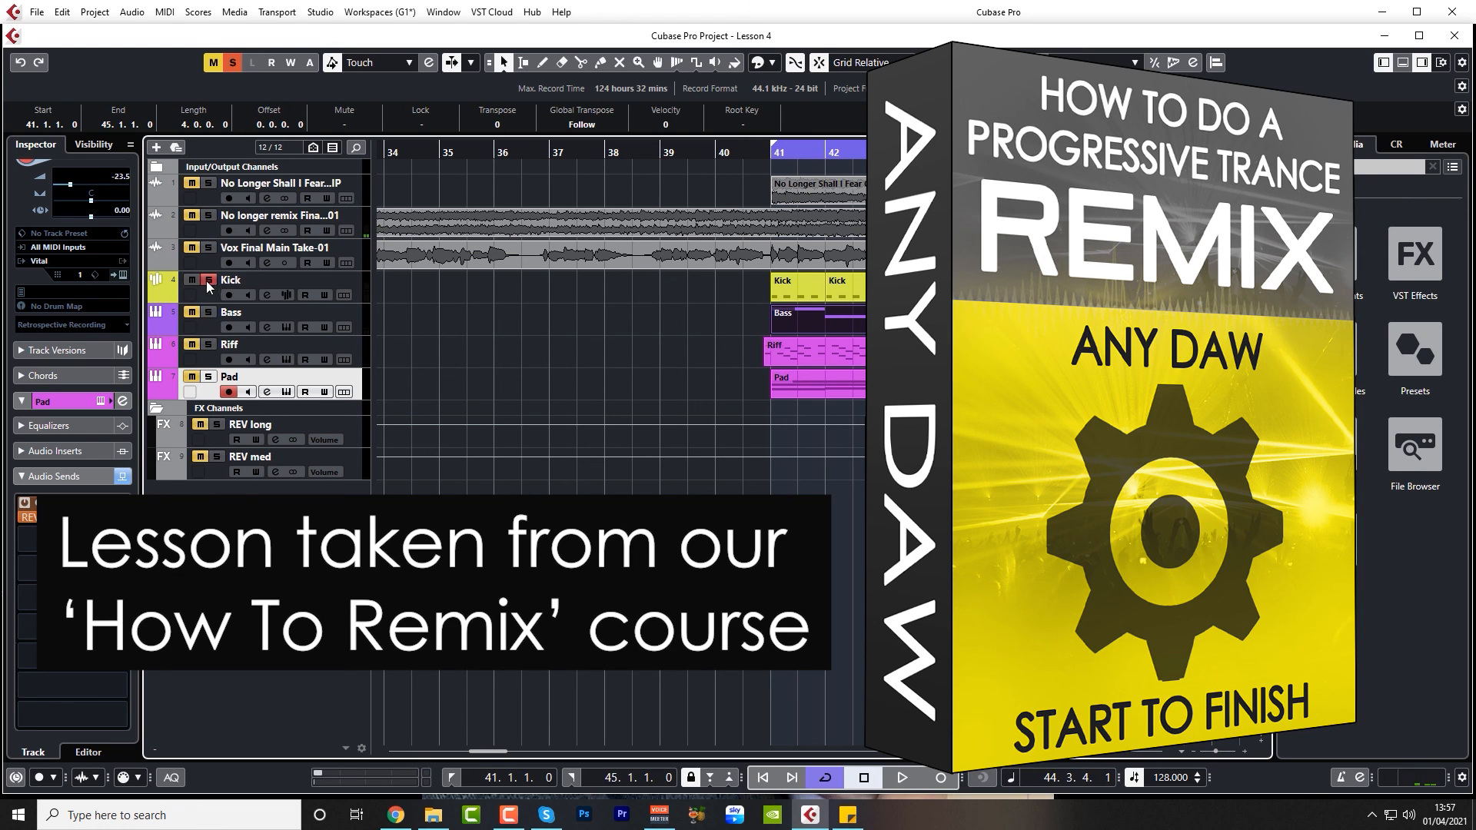
{"action": "left_click", "coordinate": [208, 344]}
{"action": "left_click", "coordinate": [209, 377]}
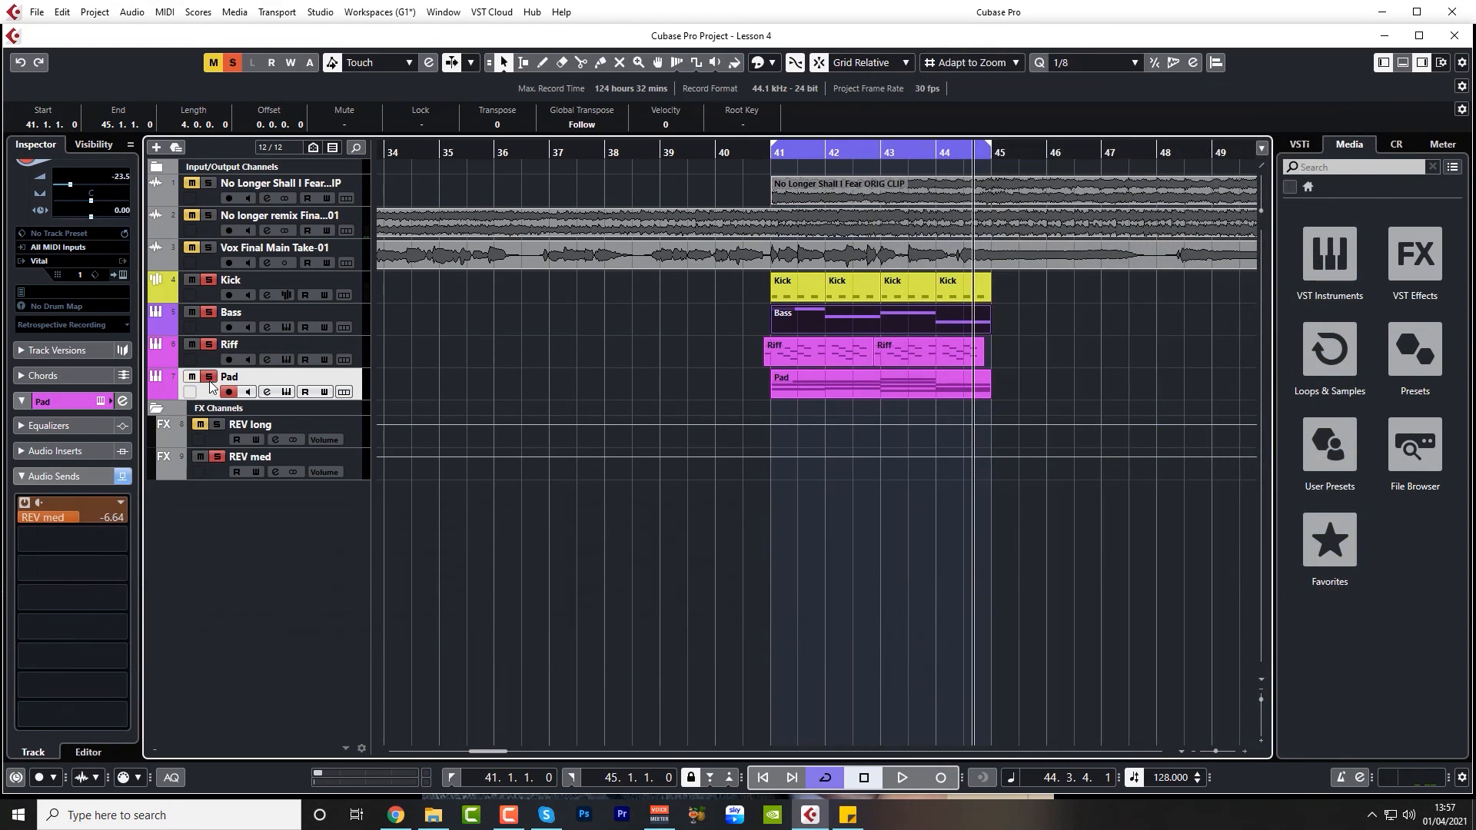
{"action": "left_click", "coordinate": [774, 151]}
{"action": "key", "text": "space"}
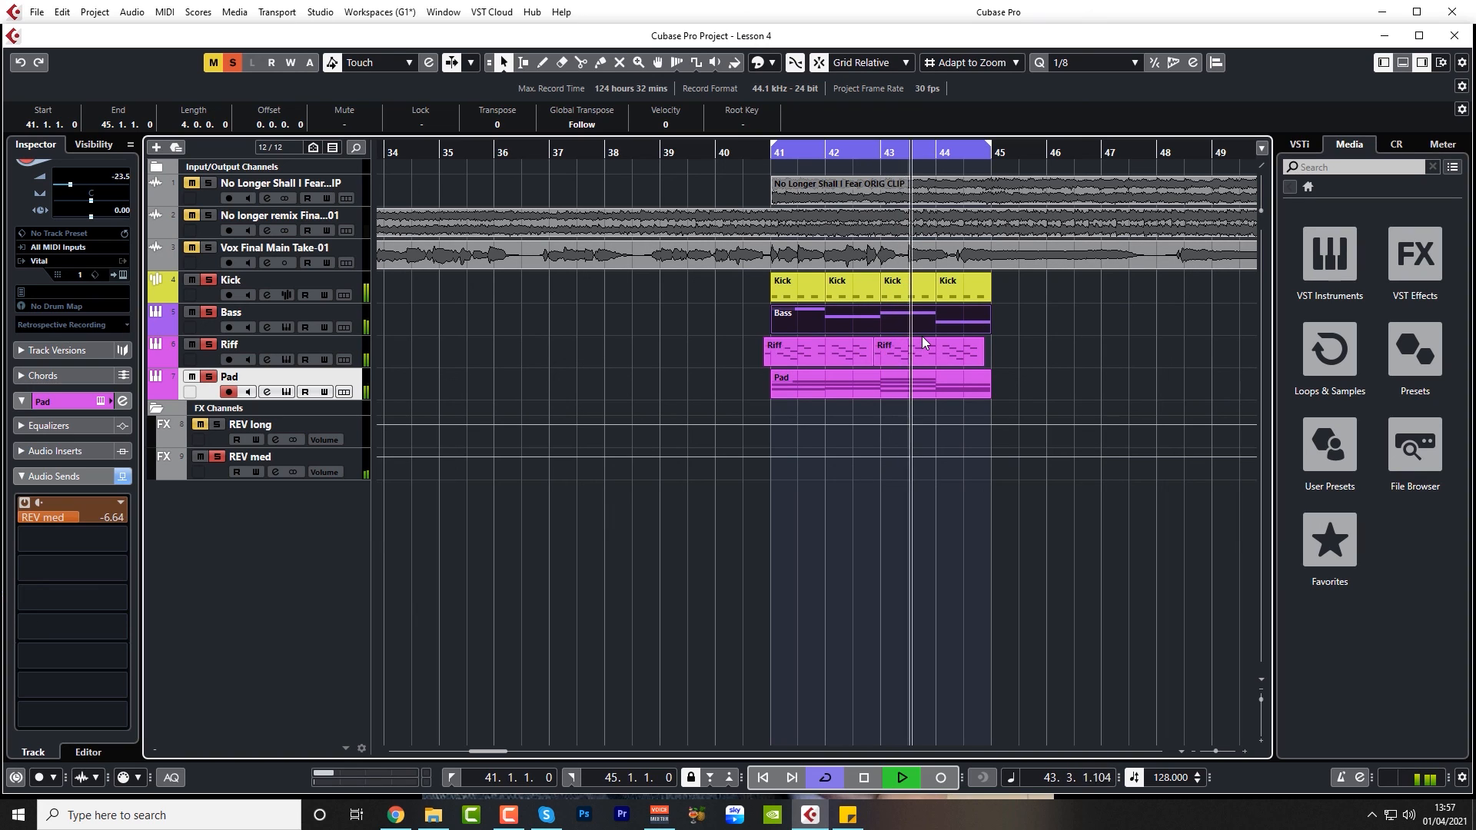
{"action": "key", "text": "space"}
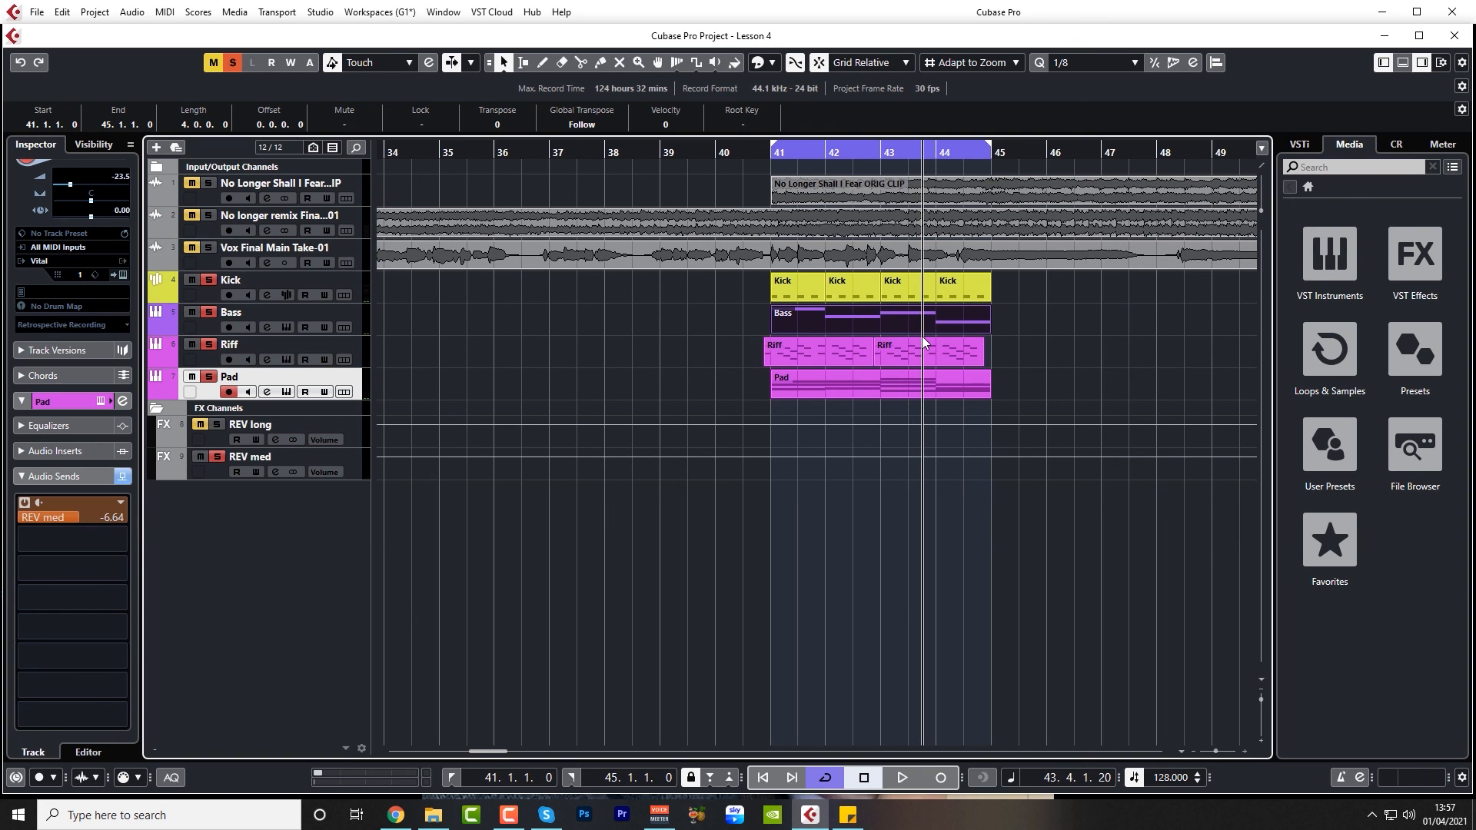